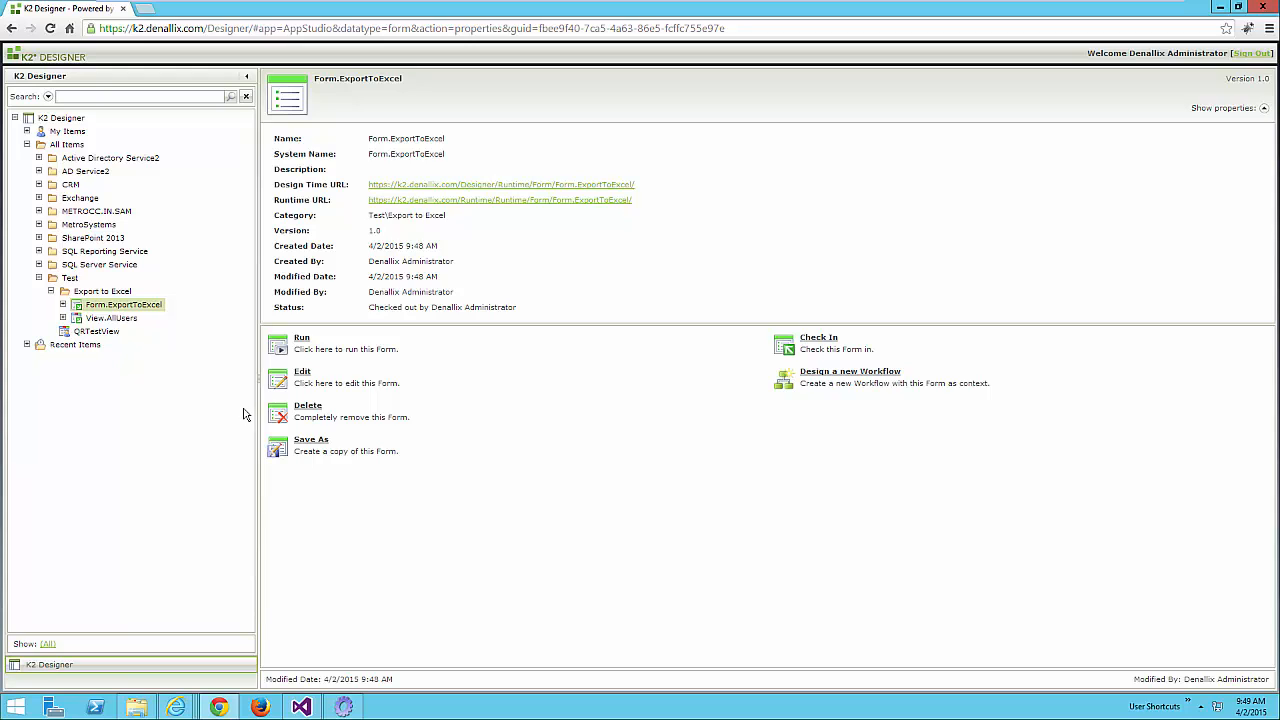
- Run Form.ExportToExcel from its runtime URL and look through the list of users it shows
left_click(113, 317)
left_click(115, 305)
left_click(448, 200)
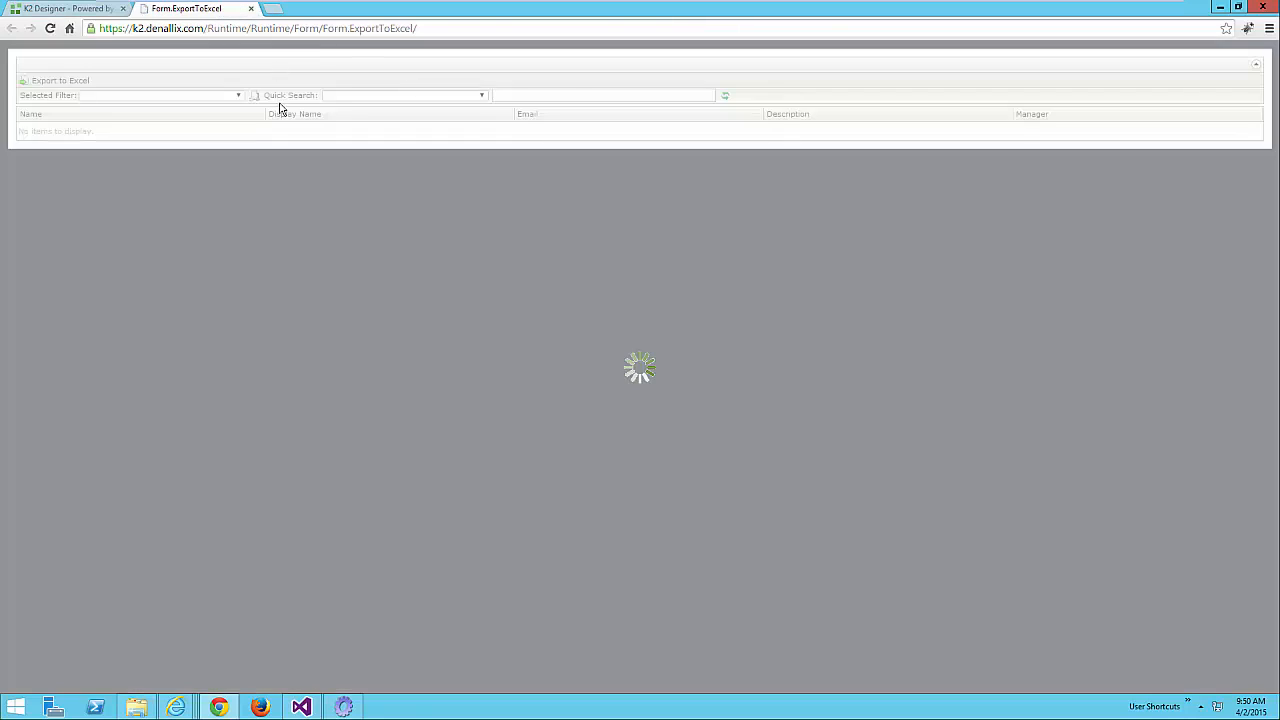
scroll(727, 318, "down", 3)
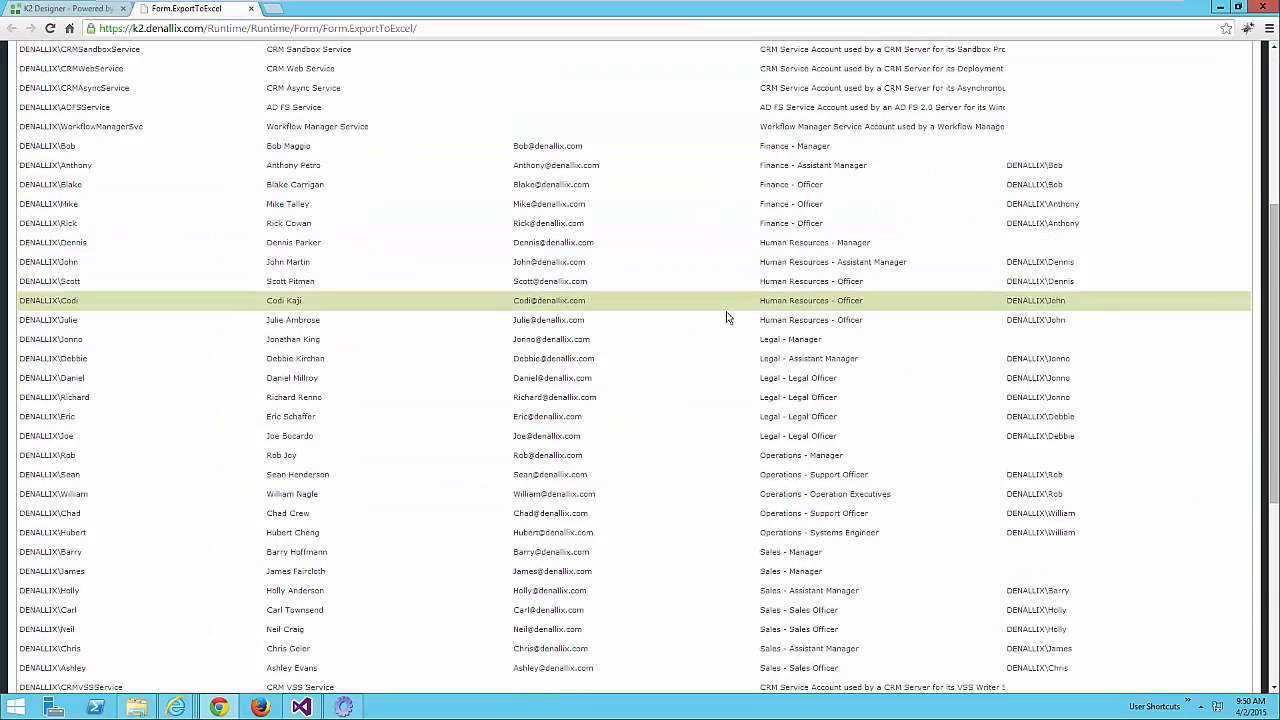
scroll(727, 318, "up", 4)
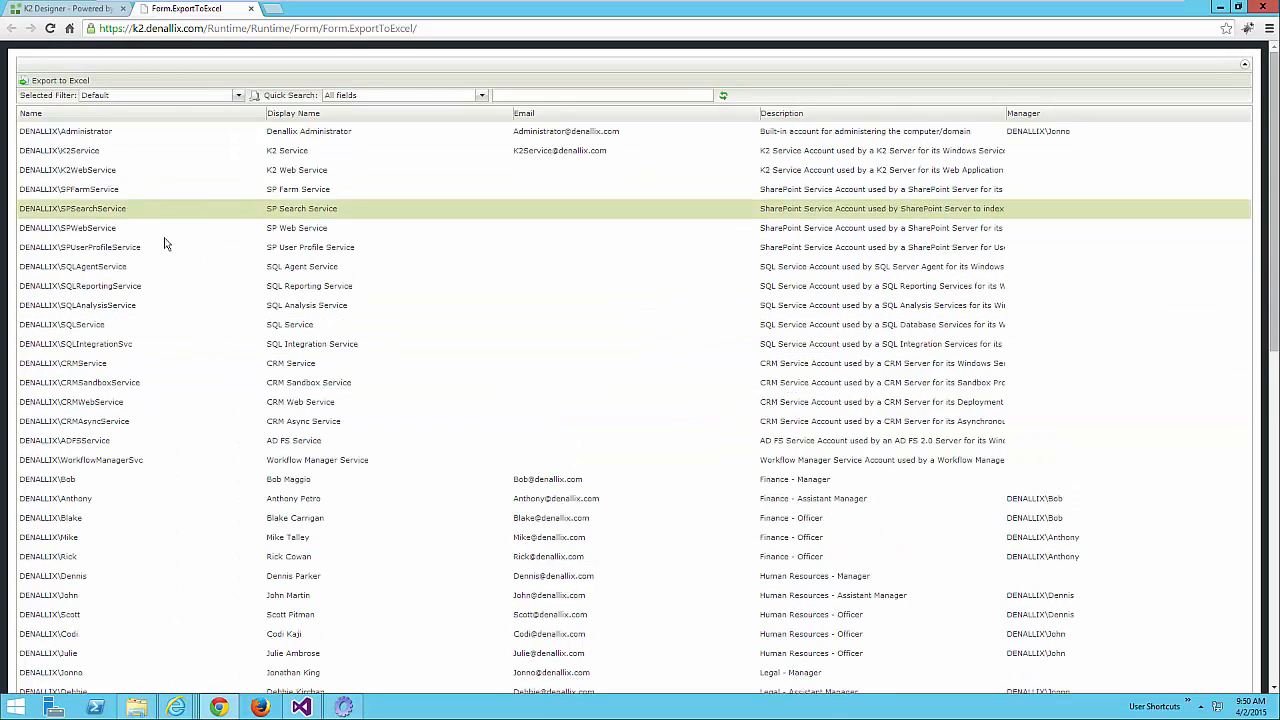
- Export the form's user list to Excel and examine the rows of the downloaded Report.AllUsers workbook
left_click(62, 81)
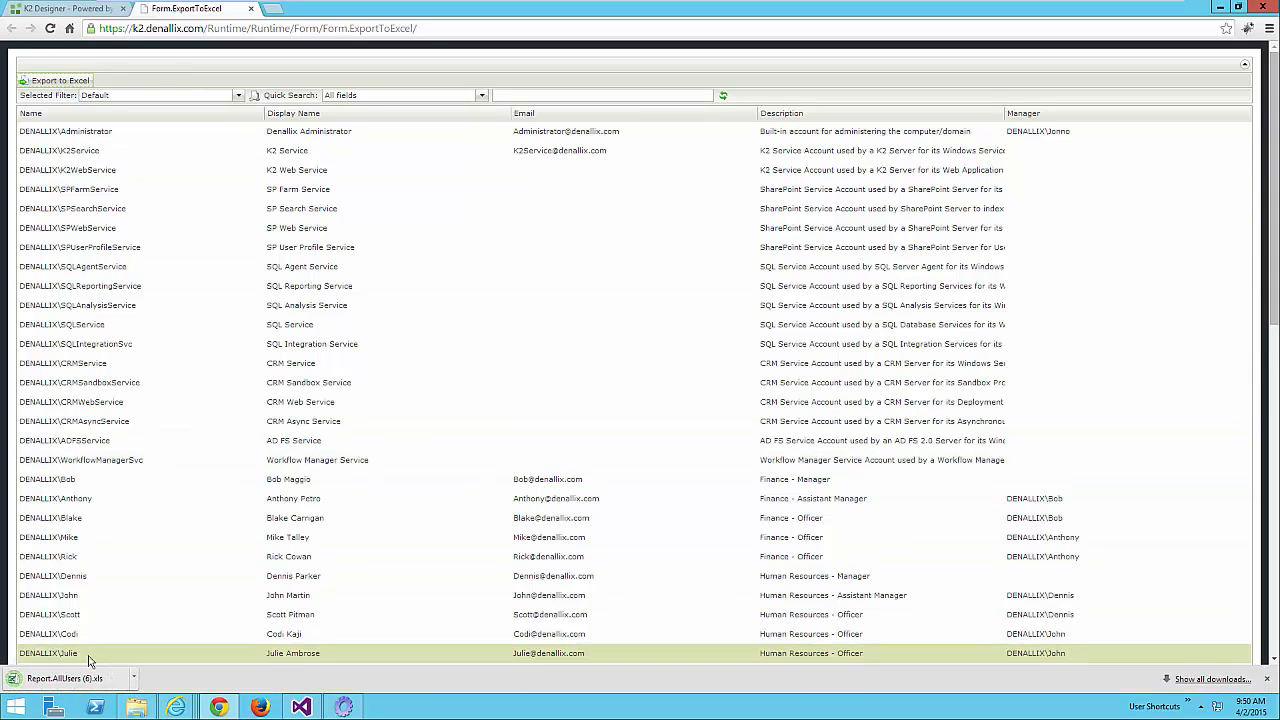
left_click(55, 678)
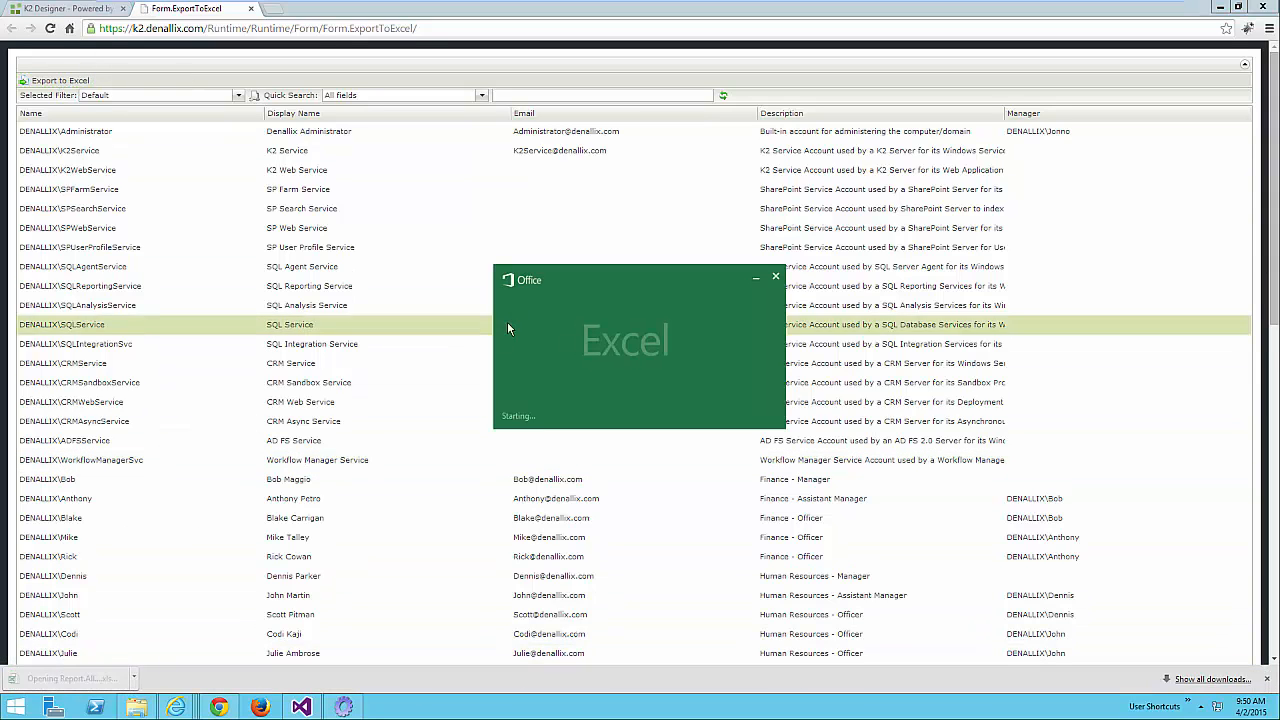
scroll(196, 270, "down", 5)
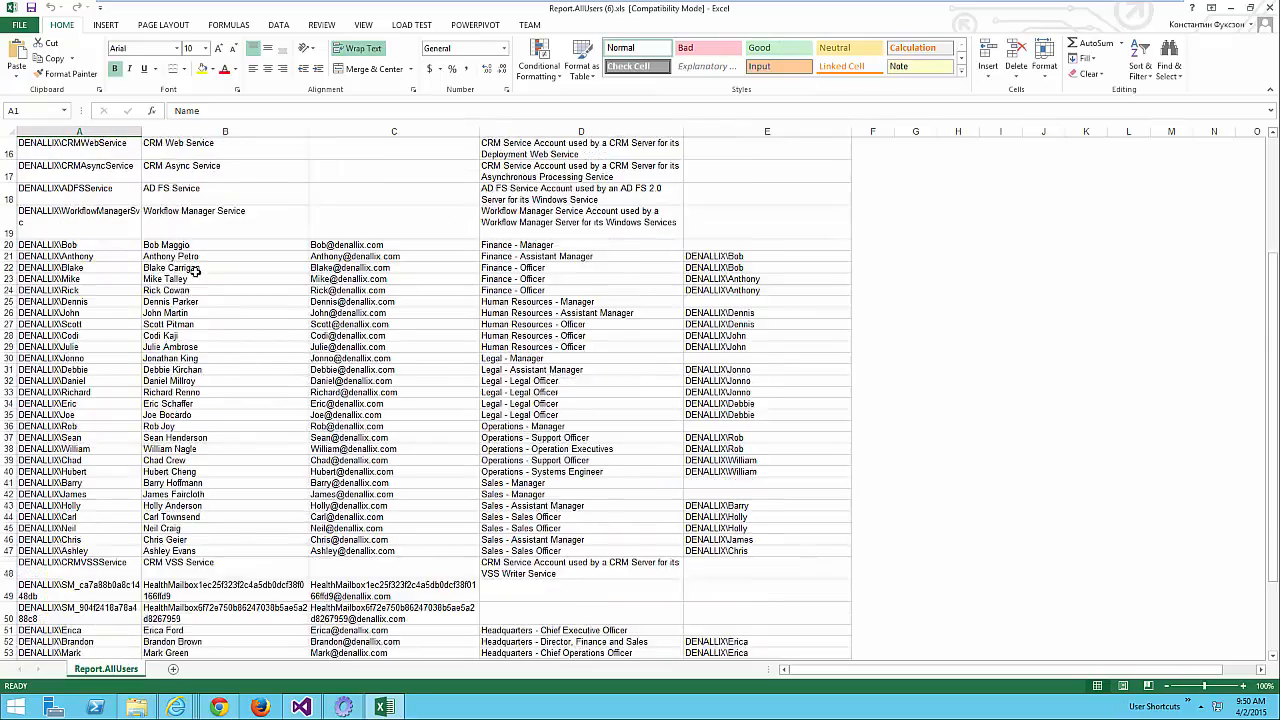
scroll(251, 300, "down", 8)
scroll(255, 315, "up", 11)
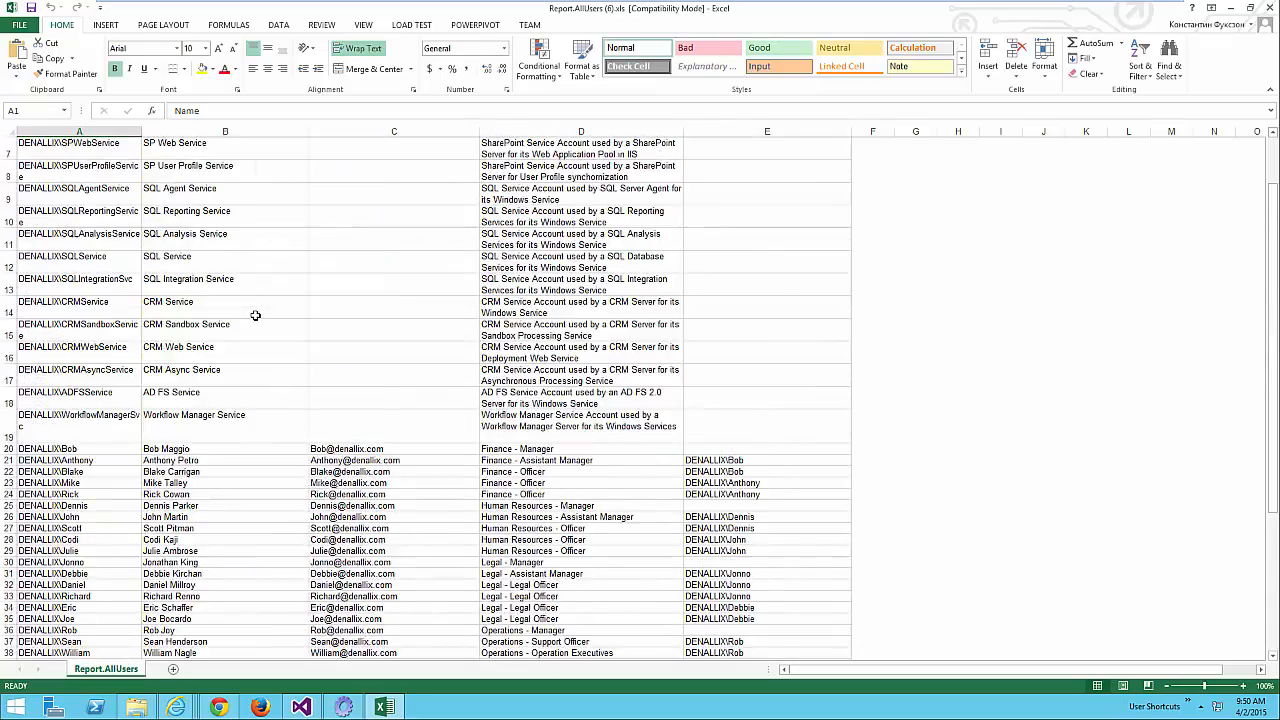
scroll(255, 315, "down", 7)
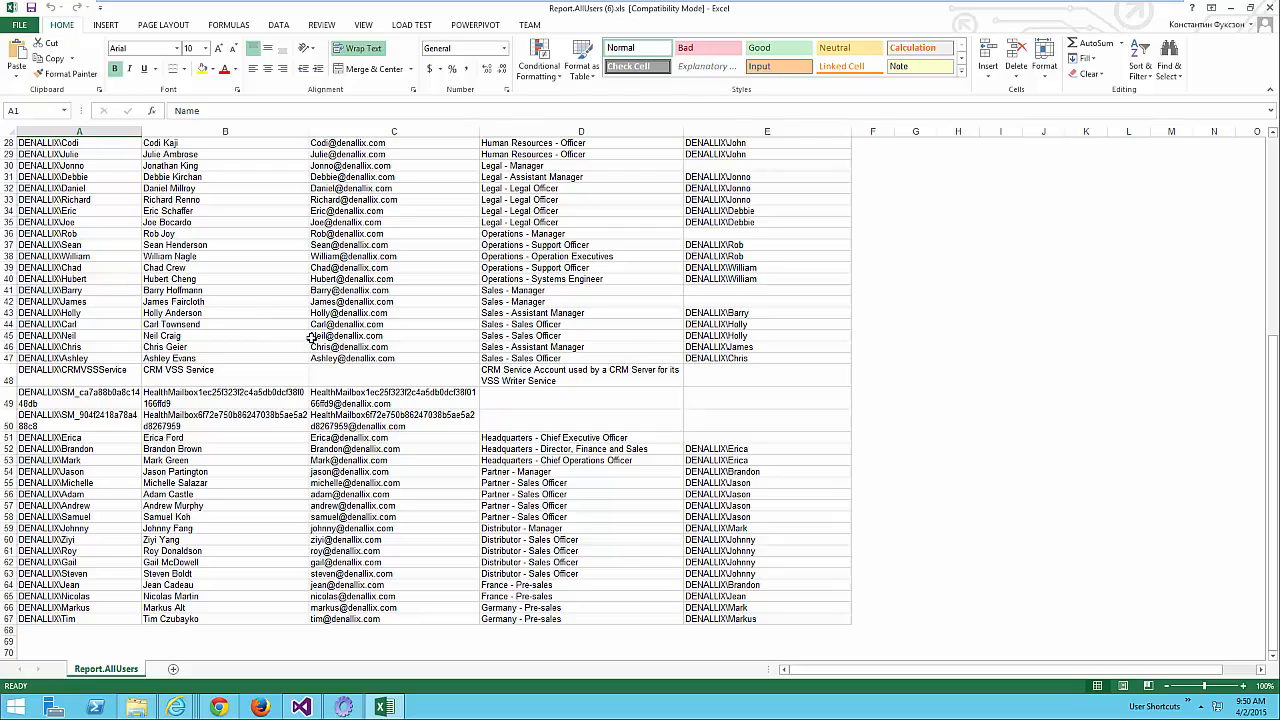
scroll(312, 339, "up", 9)
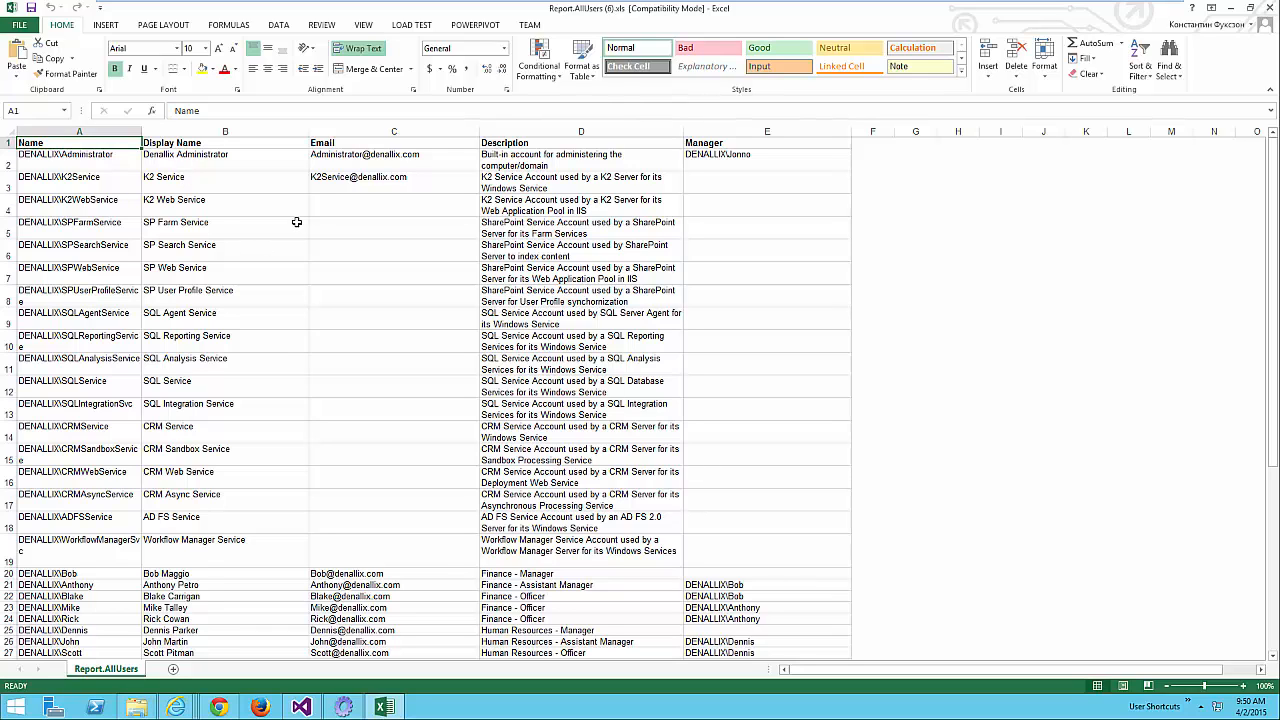
left_click(1270, 7)
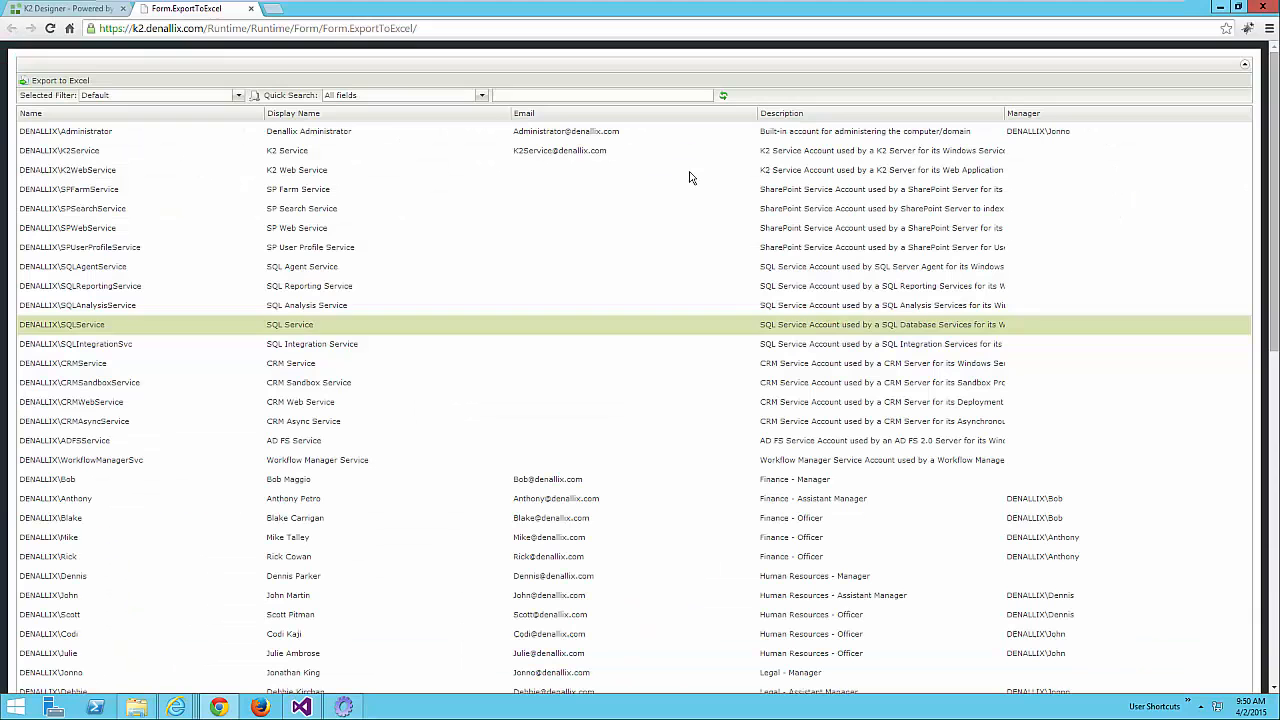
- Switch to Visual Studio and create a Reporting Services project named ExportToExcel from the Report Server Project template
left_click(301, 707)
left_click(16, 28)
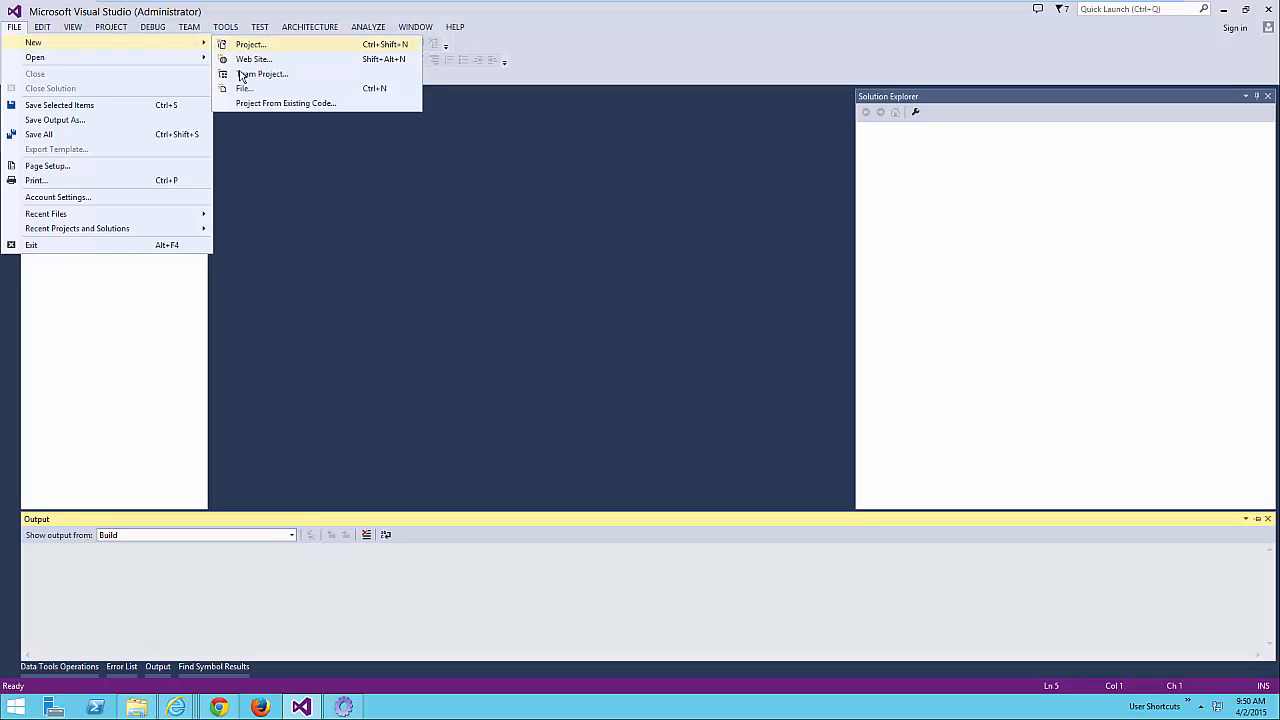
left_click(329, 277)
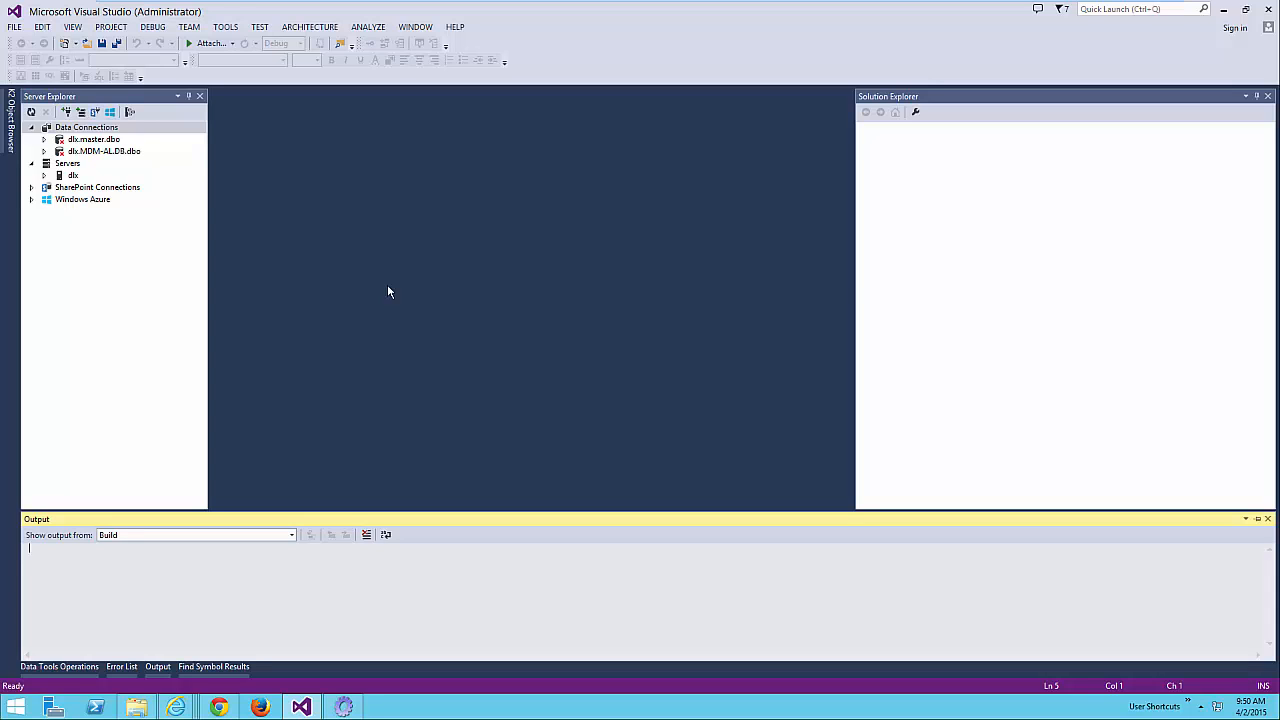
left_click(16, 27)
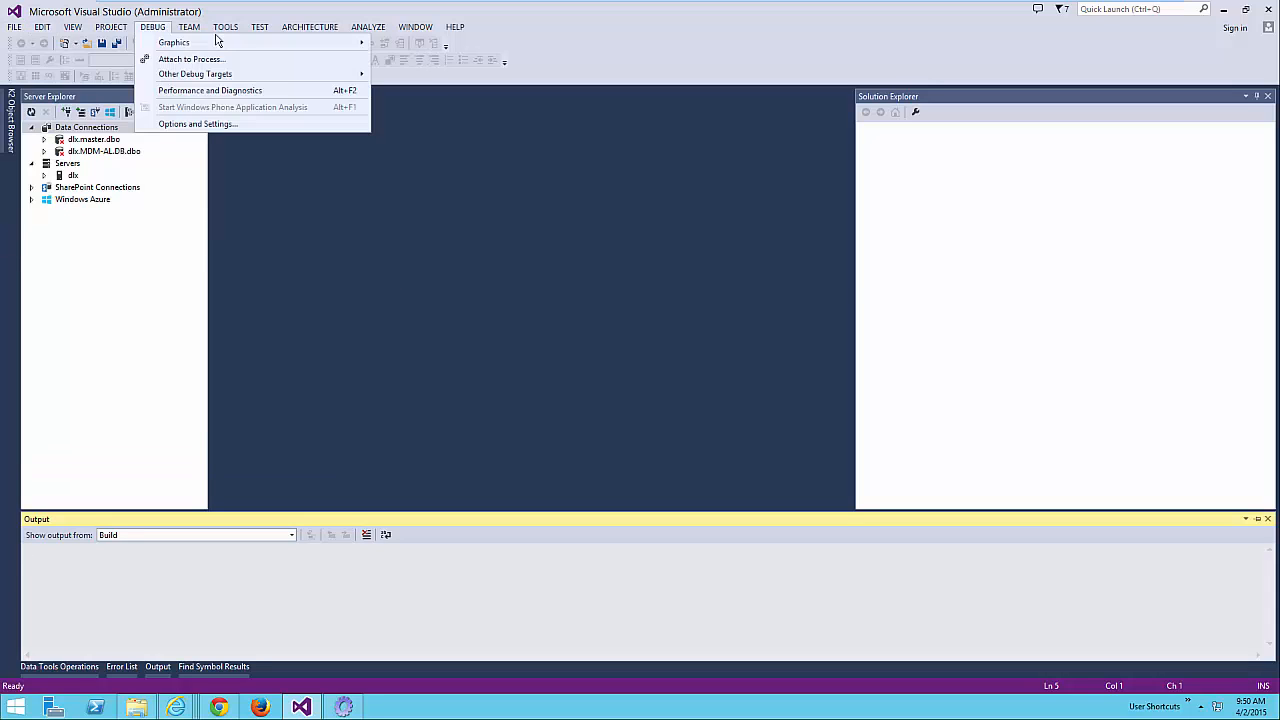
mouse_move(30, 42)
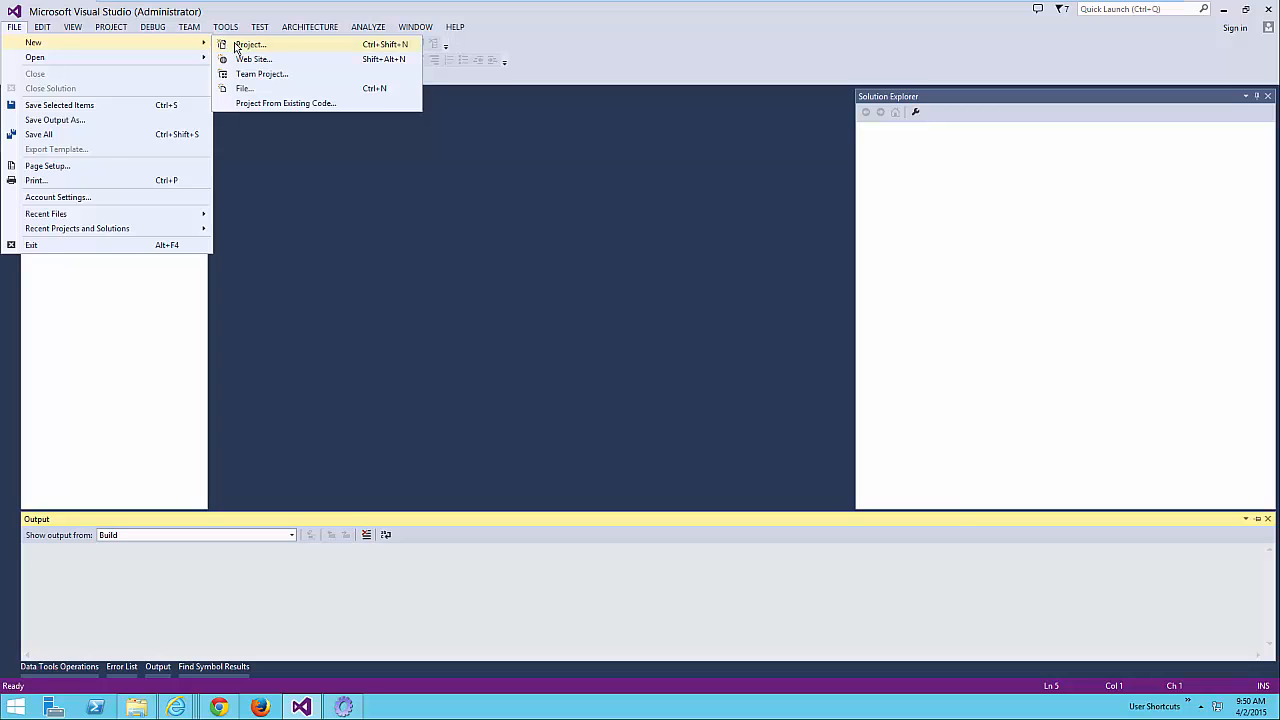
left_click(237, 44)
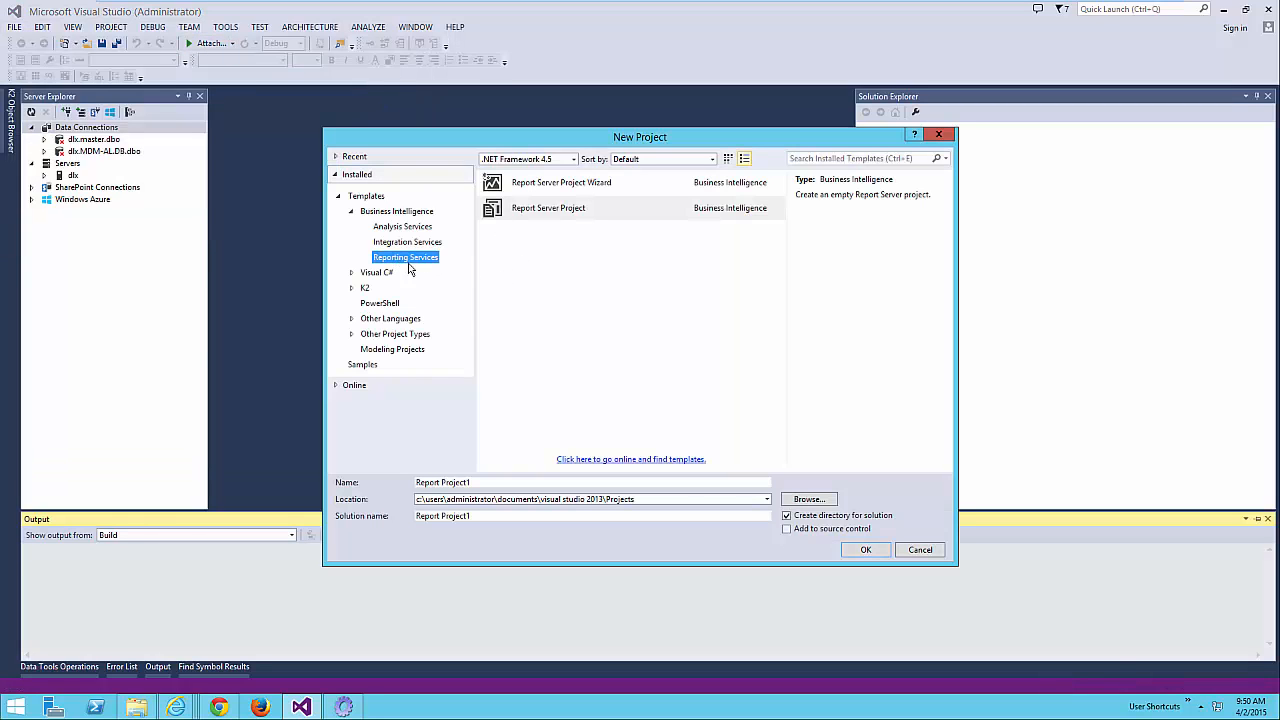
left_click(605, 483)
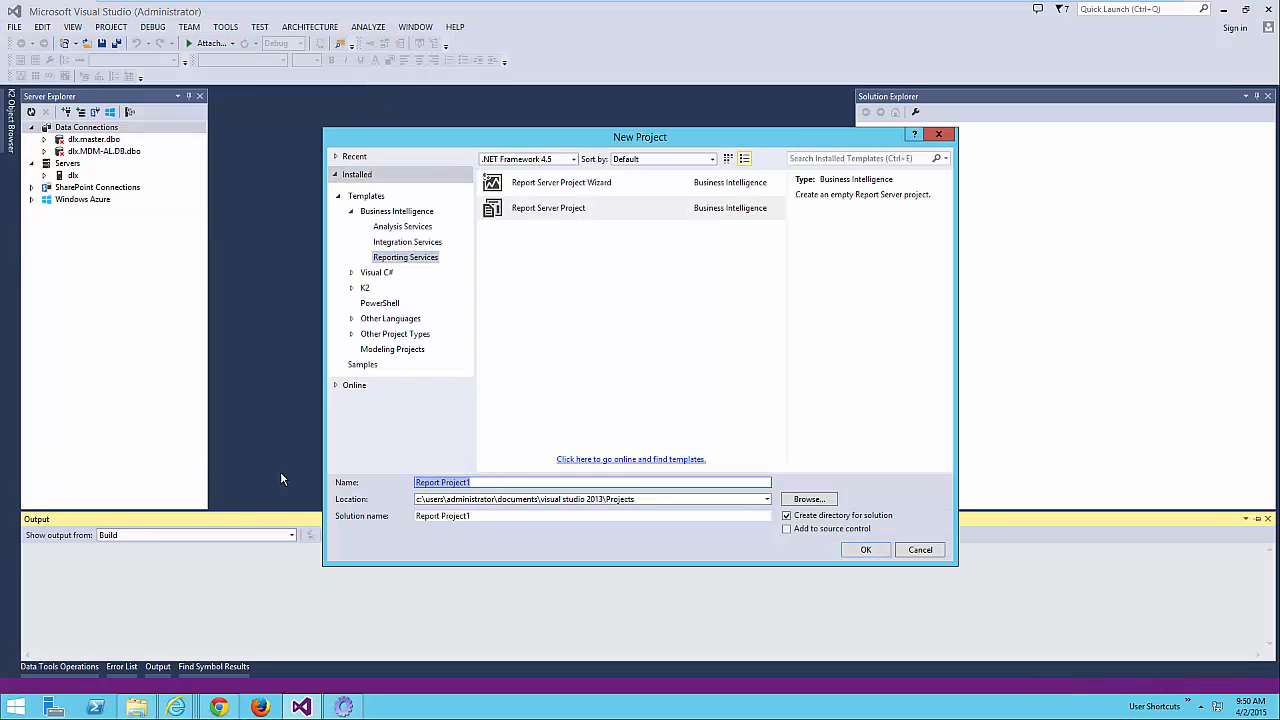
type("ExportToExcel")
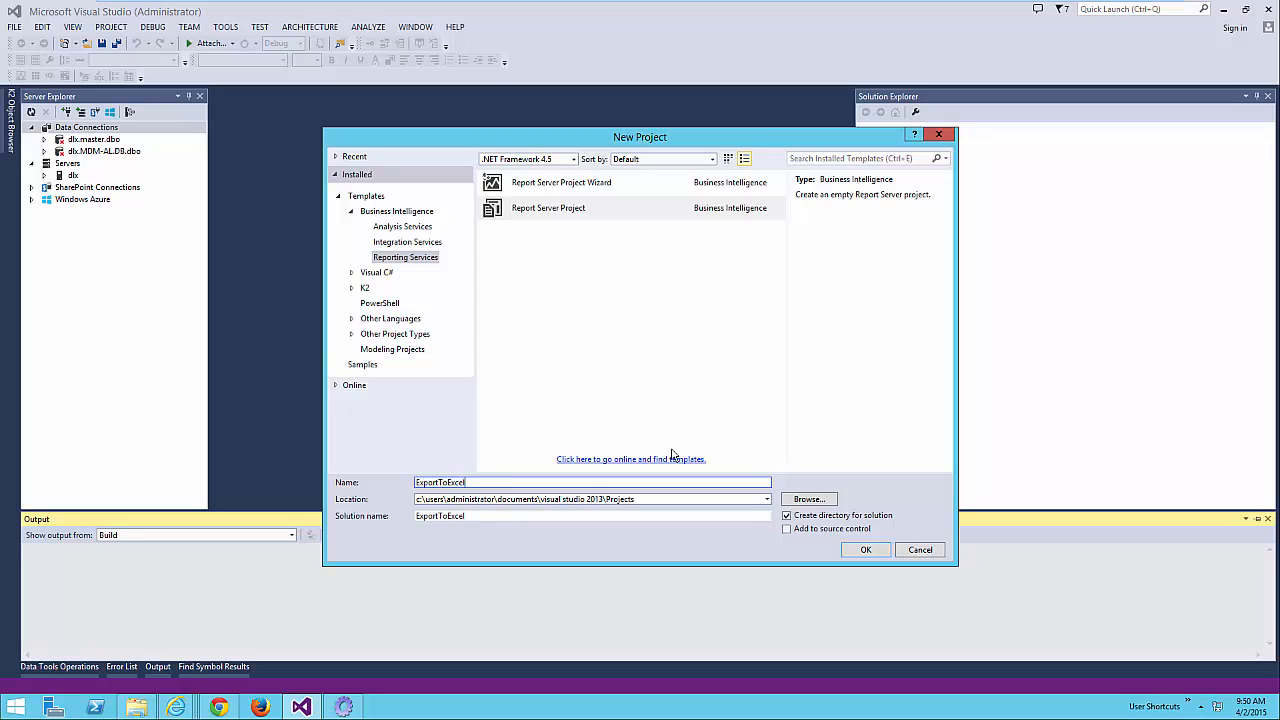
left_click(866, 550)
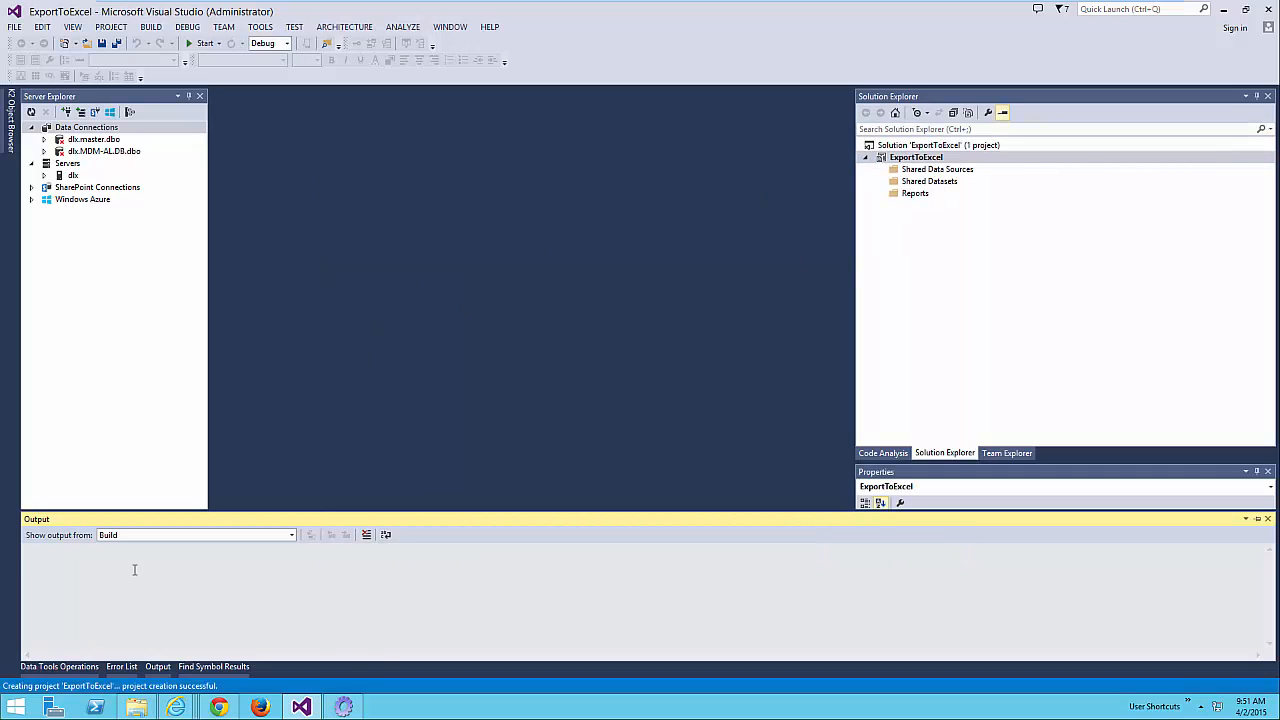
- Start a new shared data source in the project, named K2DataSource with the type SOURCECODE
left_click(914, 193)
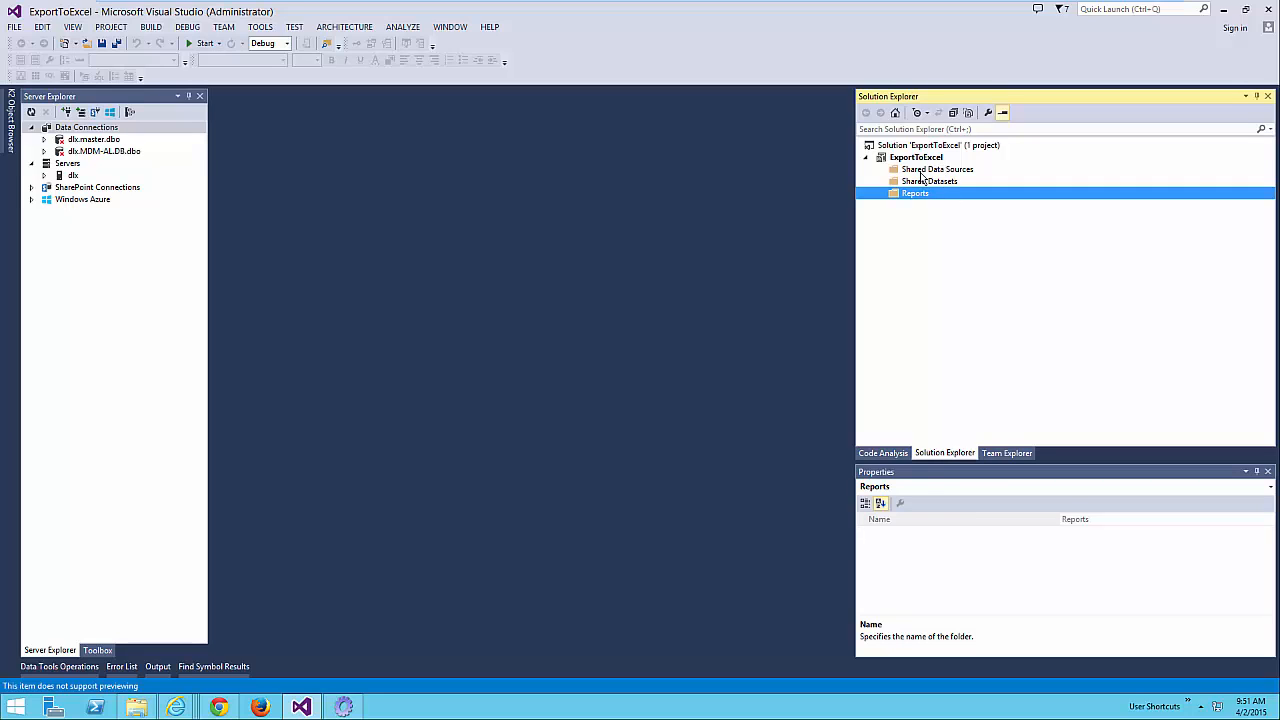
right_click(922, 172)
left_click(975, 178)
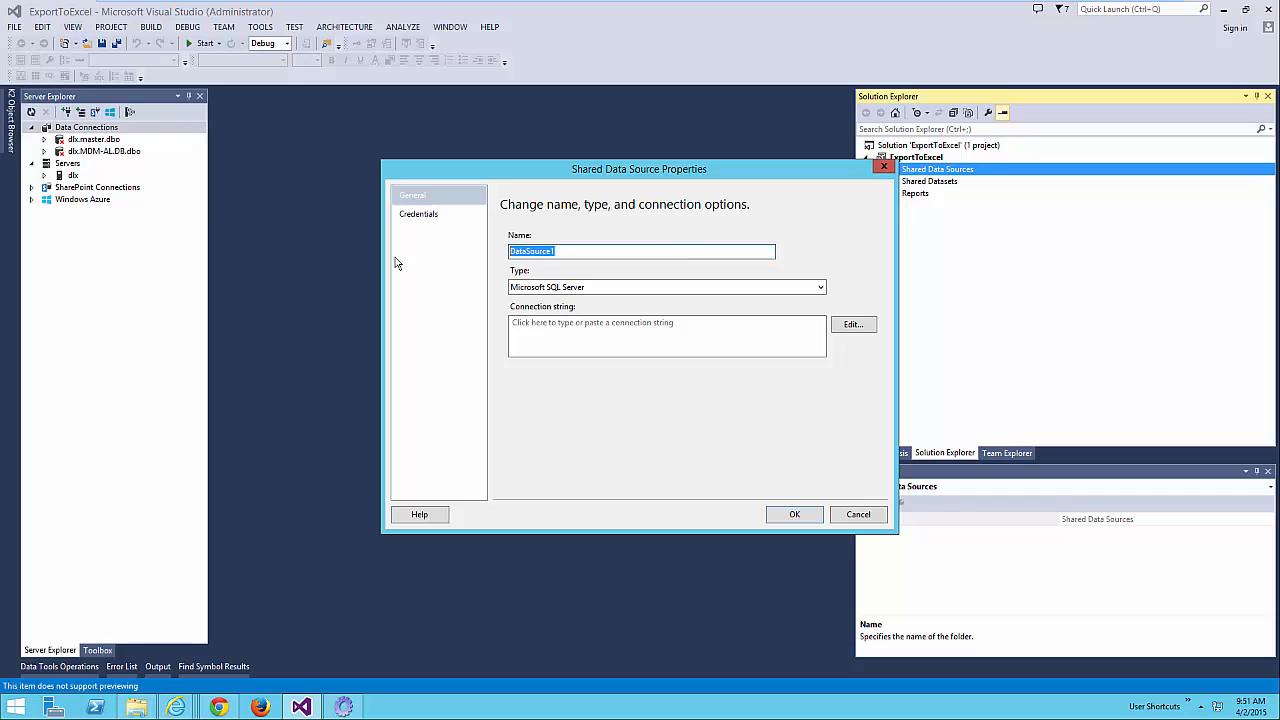
type("K2")
left_click(820, 287)
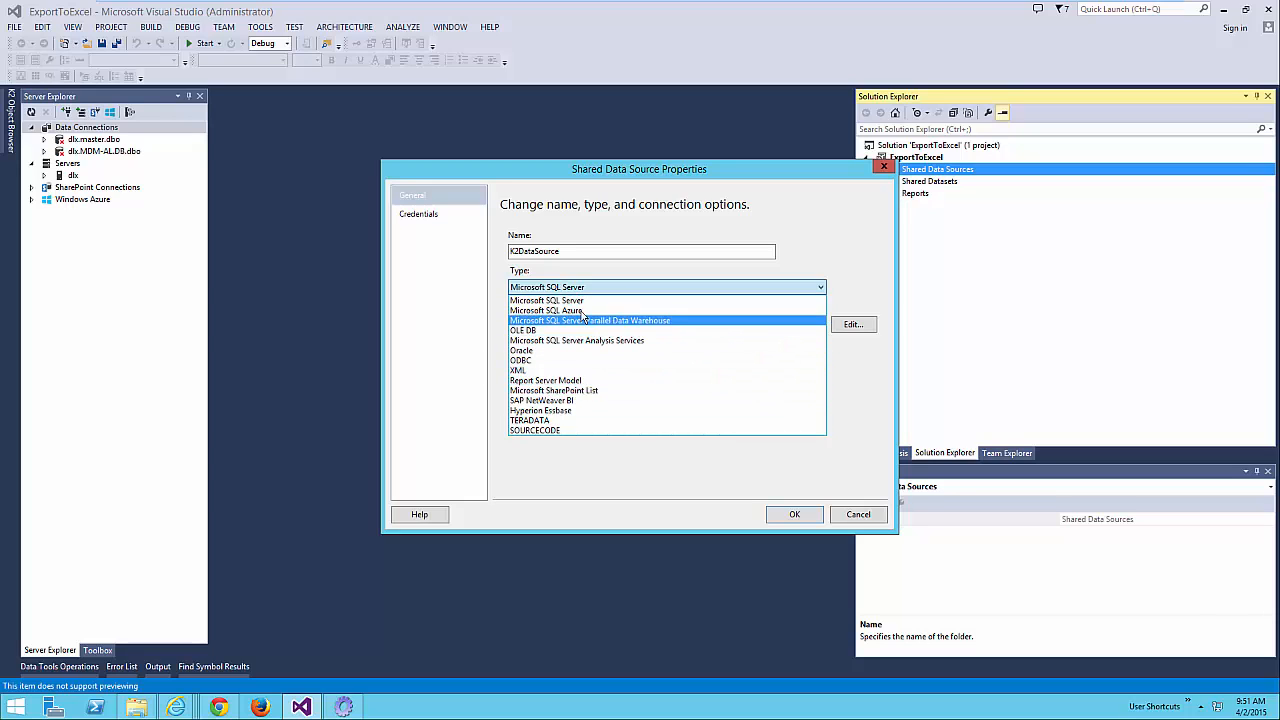
left_click(533, 432)
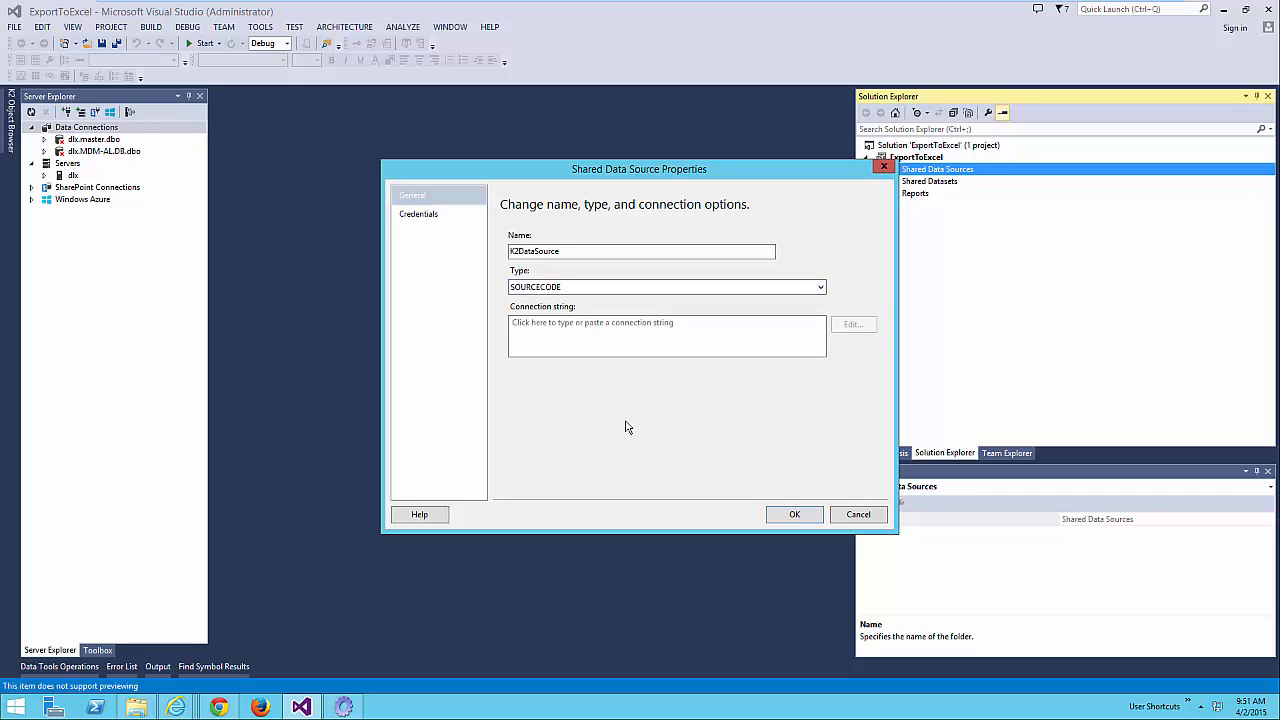
- Switch to K2 Workspace in Internet Explorer and copy the SmartObject Server connection string from the Development environment fields
left_click(528, 324)
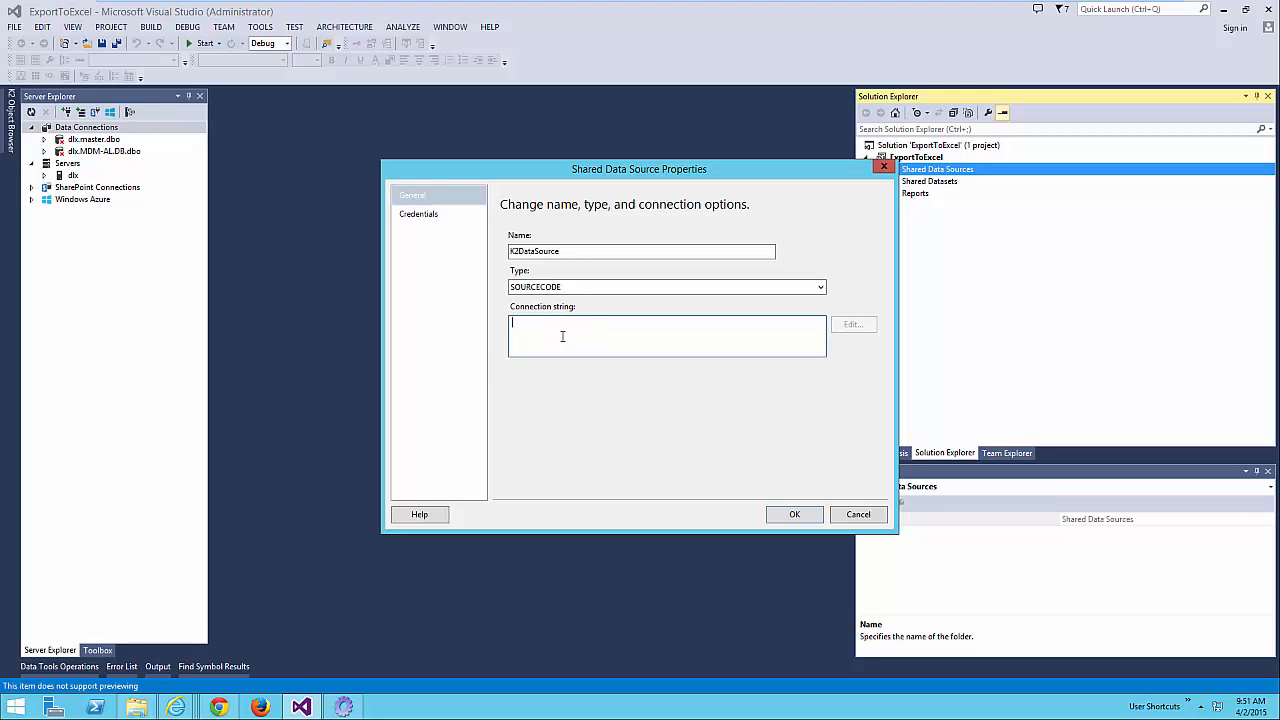
left_click(175, 707)
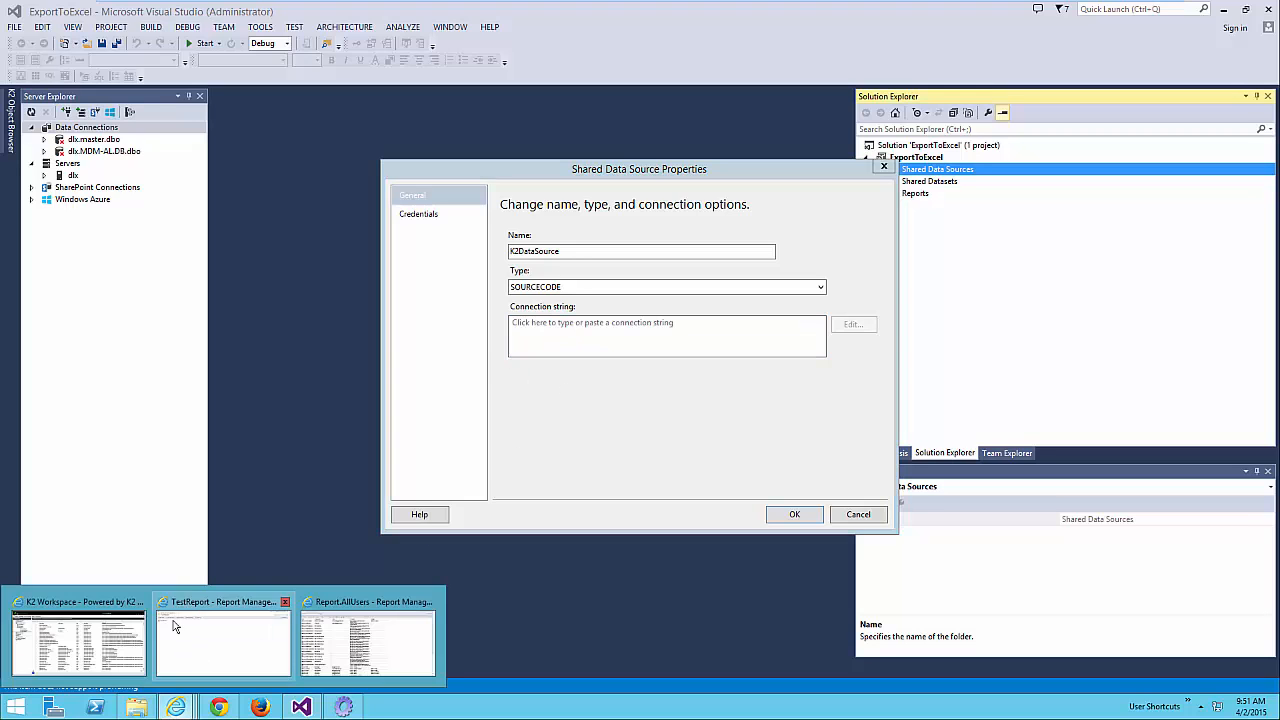
left_click(101, 638)
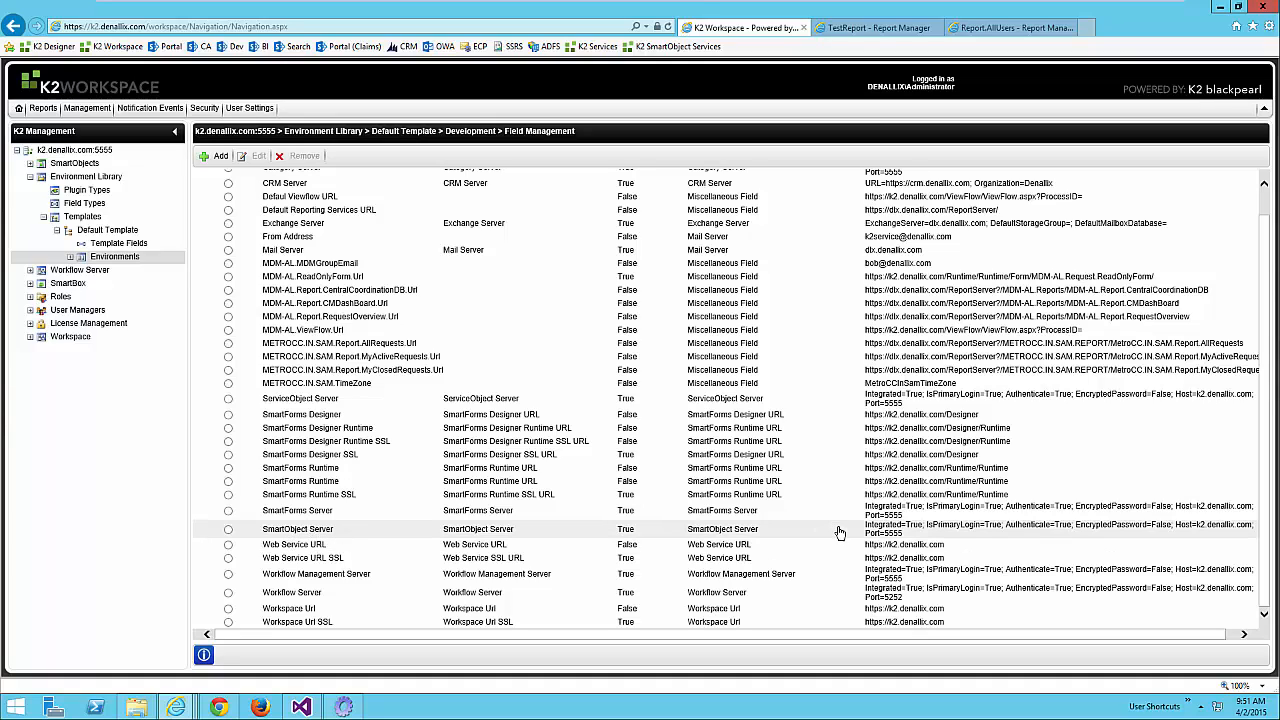
mouse_move(866, 526)
left_mouse_down()
mouse_move(914, 537)
mouse_move(868, 530)
left_mouse_up()
left_click(907, 537)
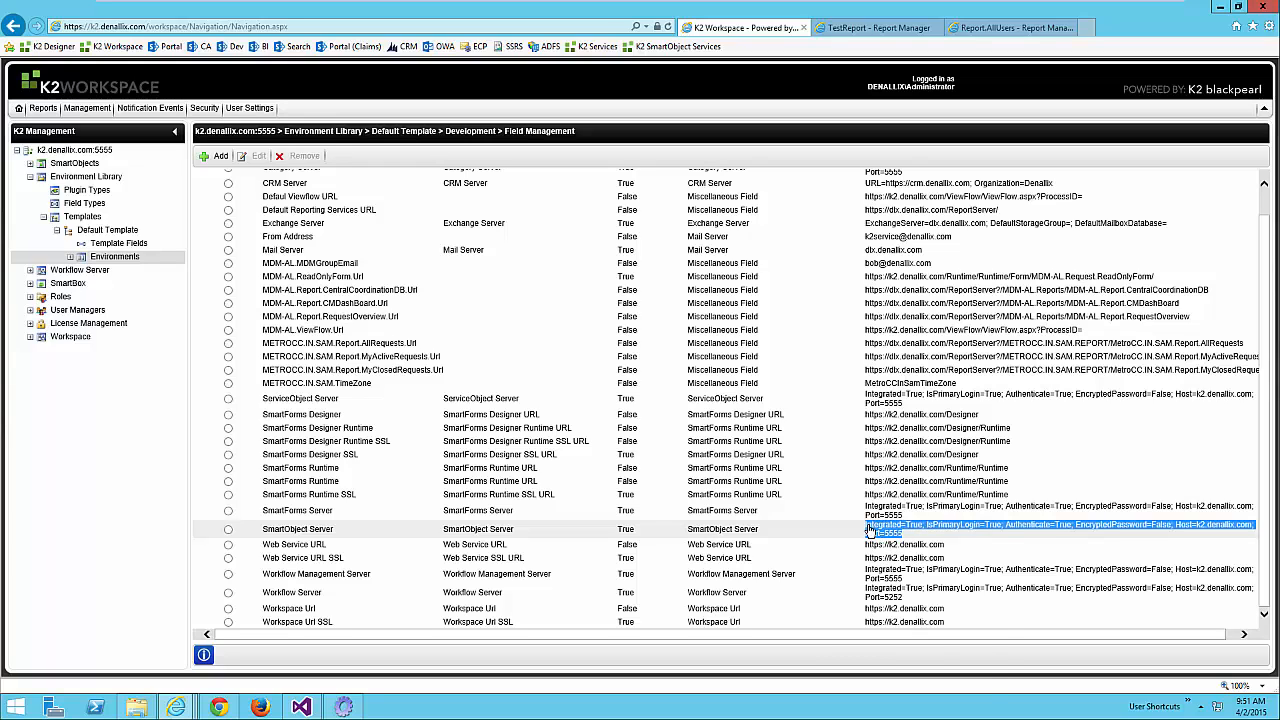
right_click(868, 530)
left_click(904, 548)
- Return to Visual Studio, paste the copied SmartObject Server connection string into K2DataSource and save the shared data source
key("alt+Tab")
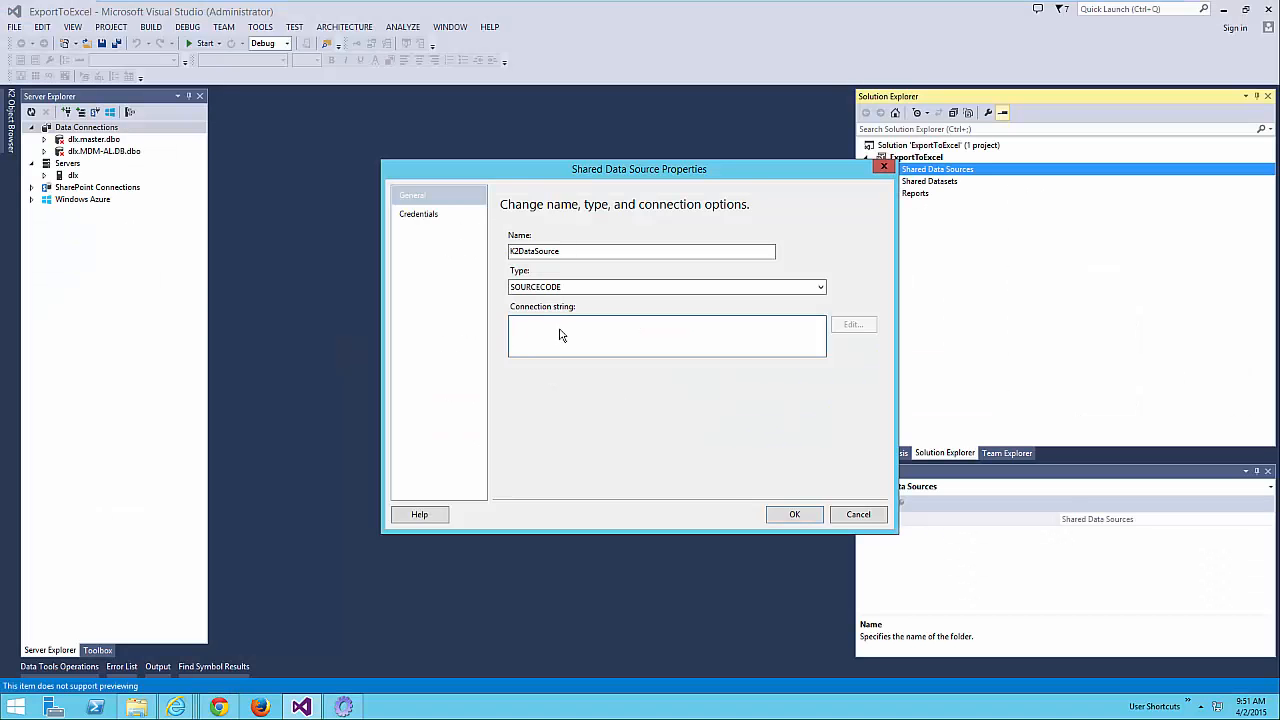
right_click(560, 335)
left_click(600, 386)
left_click(794, 514)
left_click(880, 170)
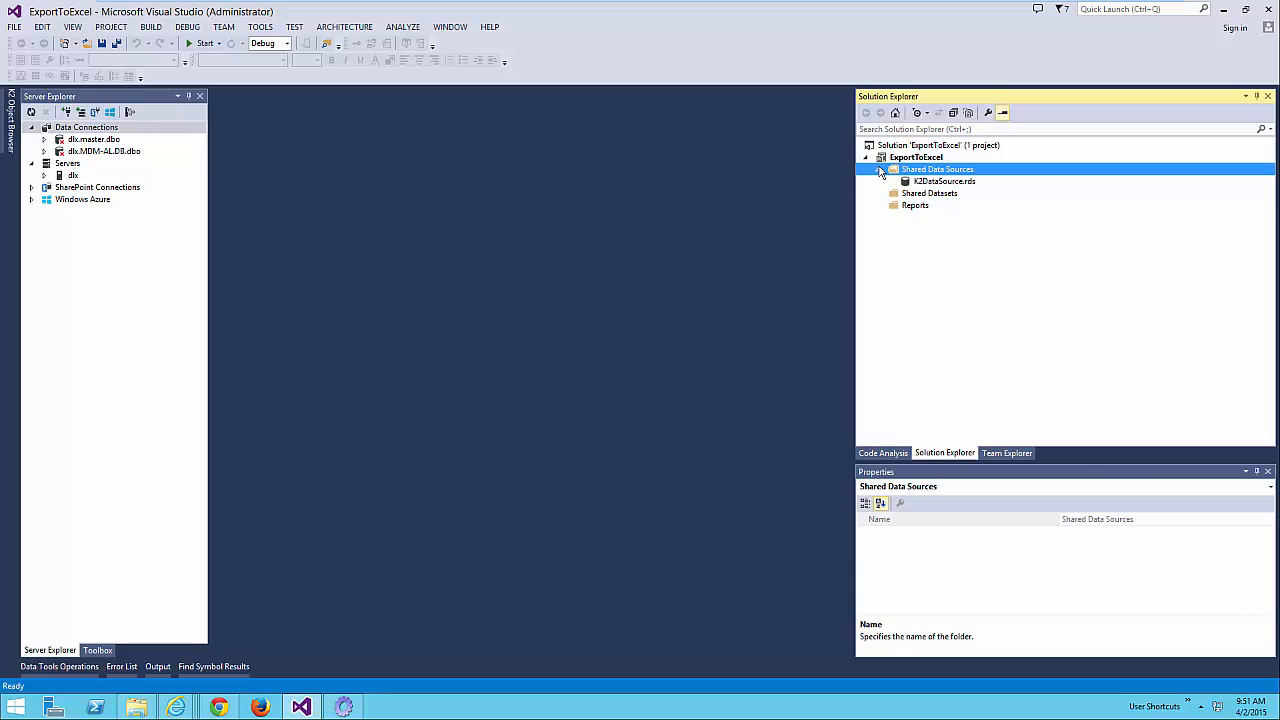
- Add an empty report named ExportToExcelReport.rdl to the project's Reports folder
right_click(914, 210)
mouse_move(943, 231)
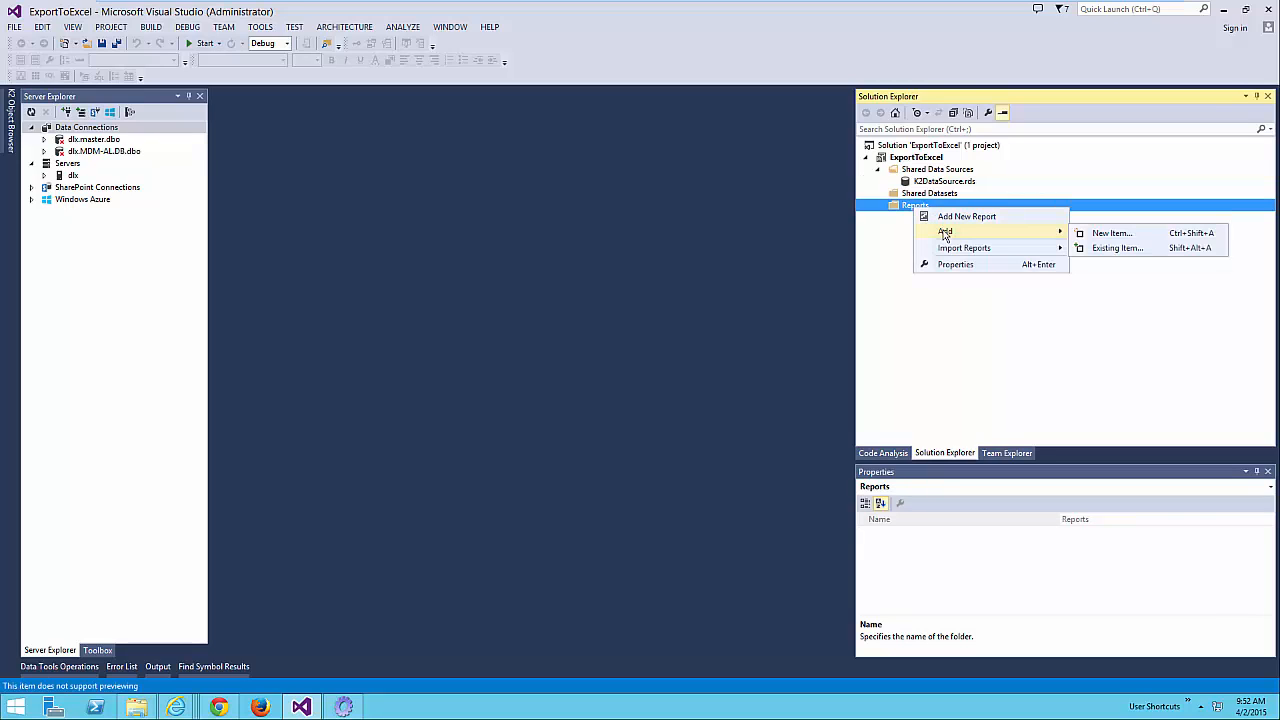
left_click(1110, 233)
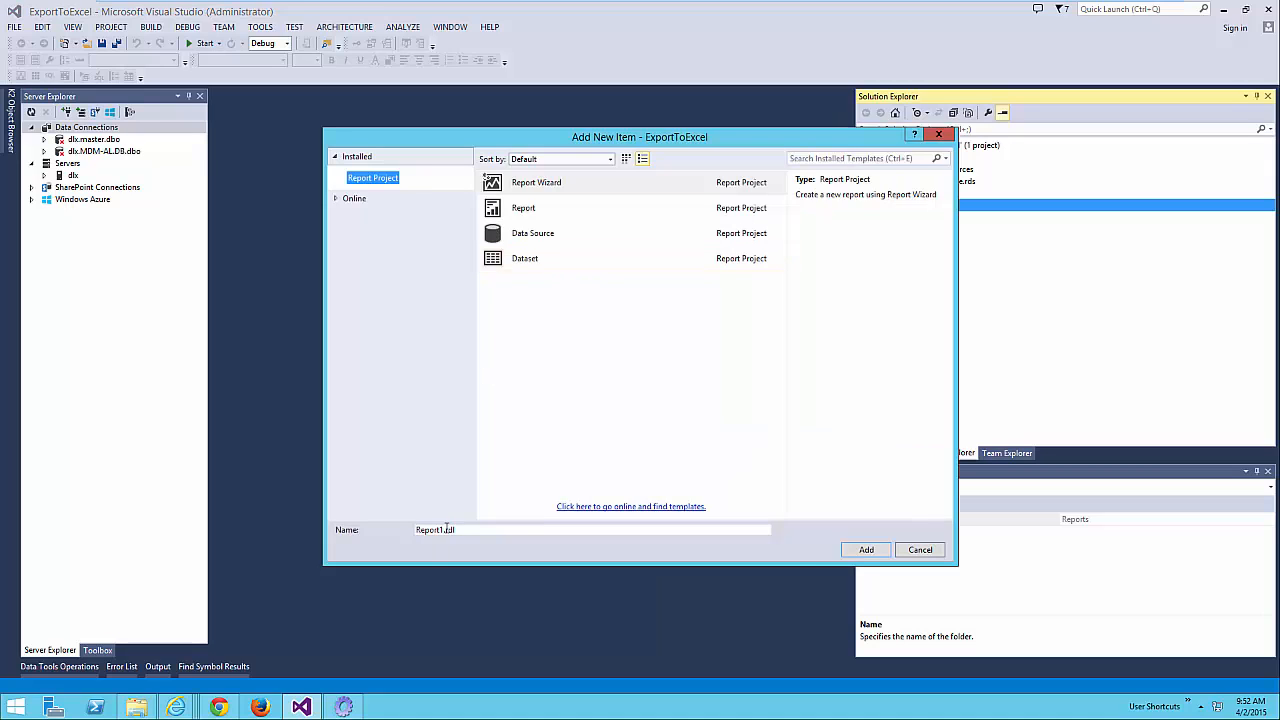
left_click(446, 530)
key("BackSpace")
key("BackSpace")
key("BackSpace")
key("BackSpace")
key("BackSpace")
key("BackSpace")
key("BackSpace")
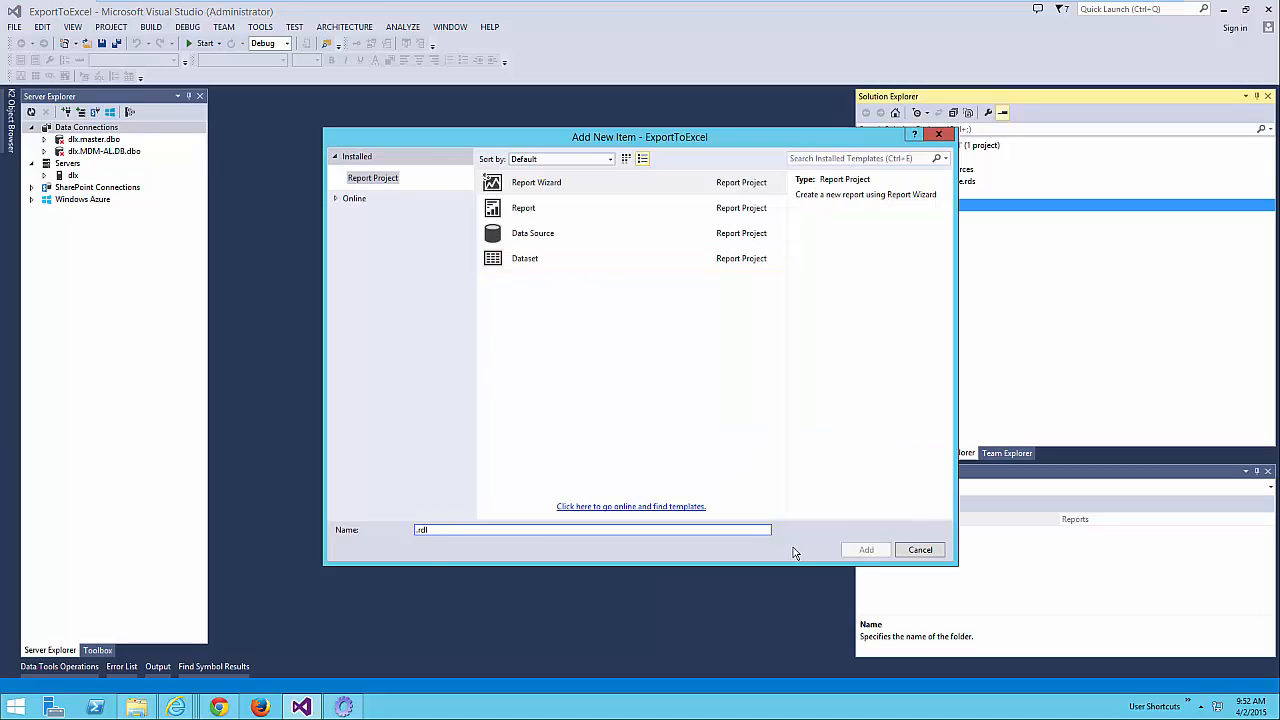
type("ExportTo")
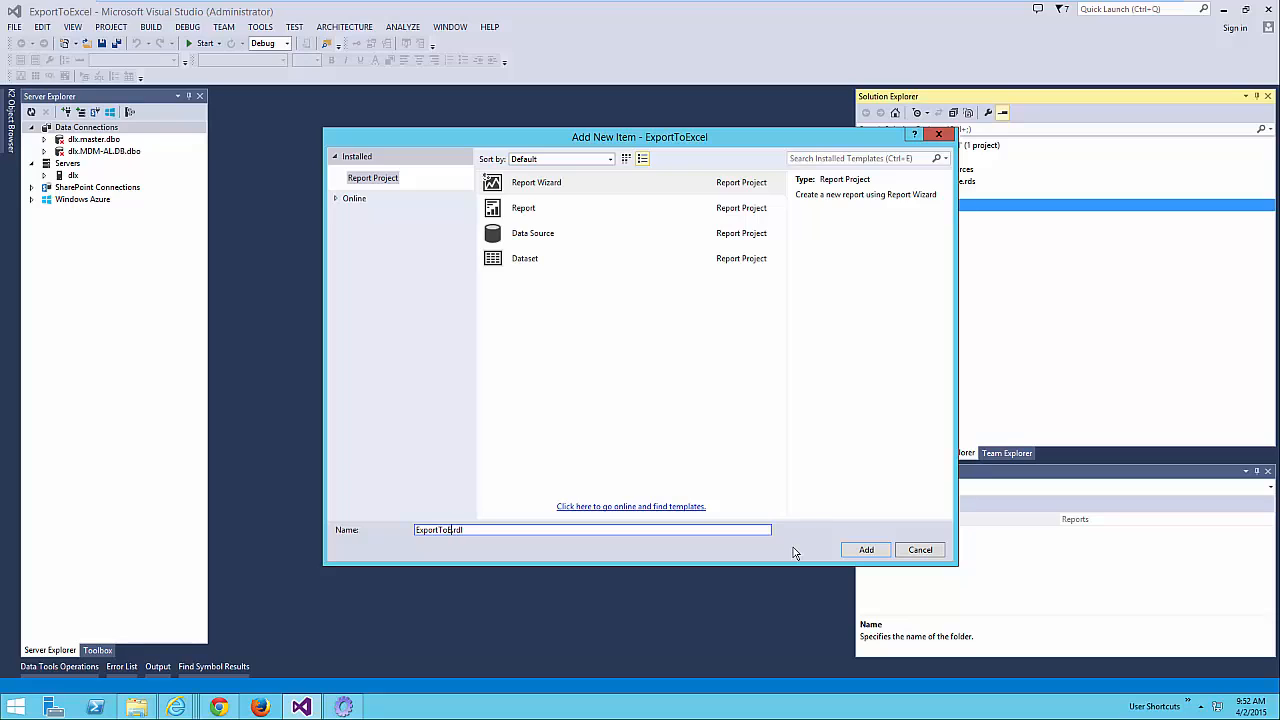
type("ExcelReport")
left_click(524, 210)
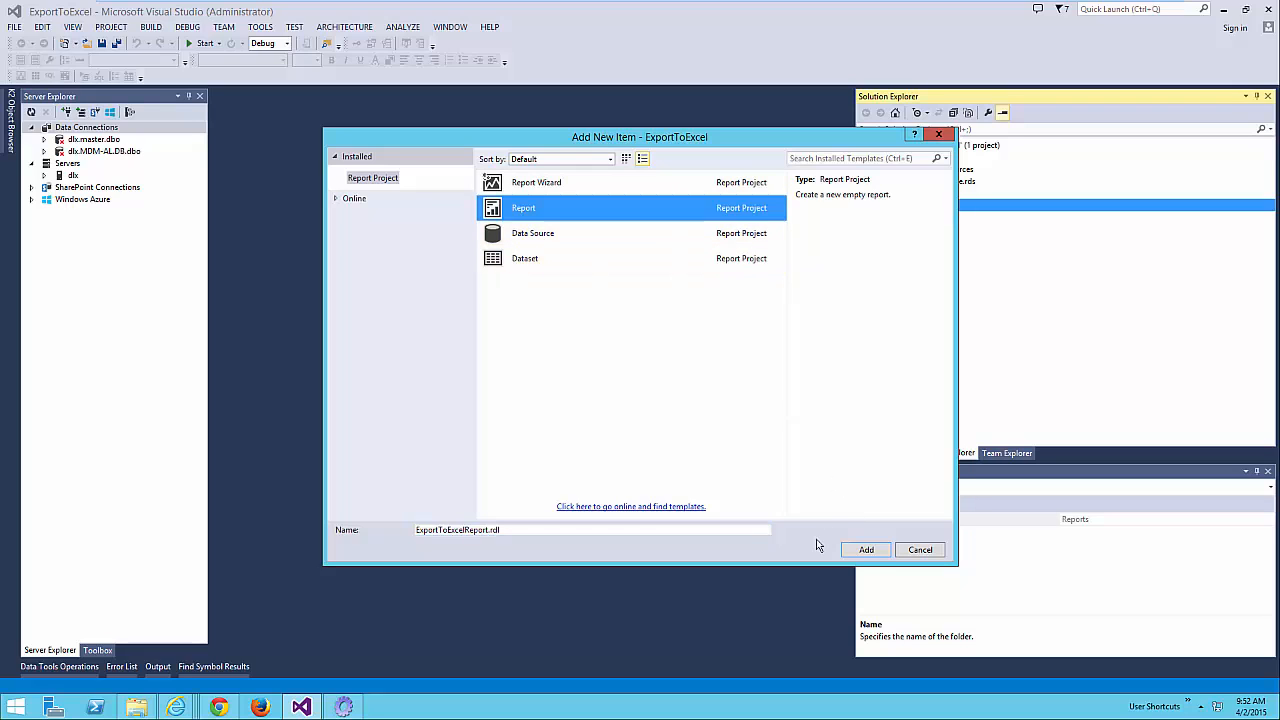
left_click(866, 549)
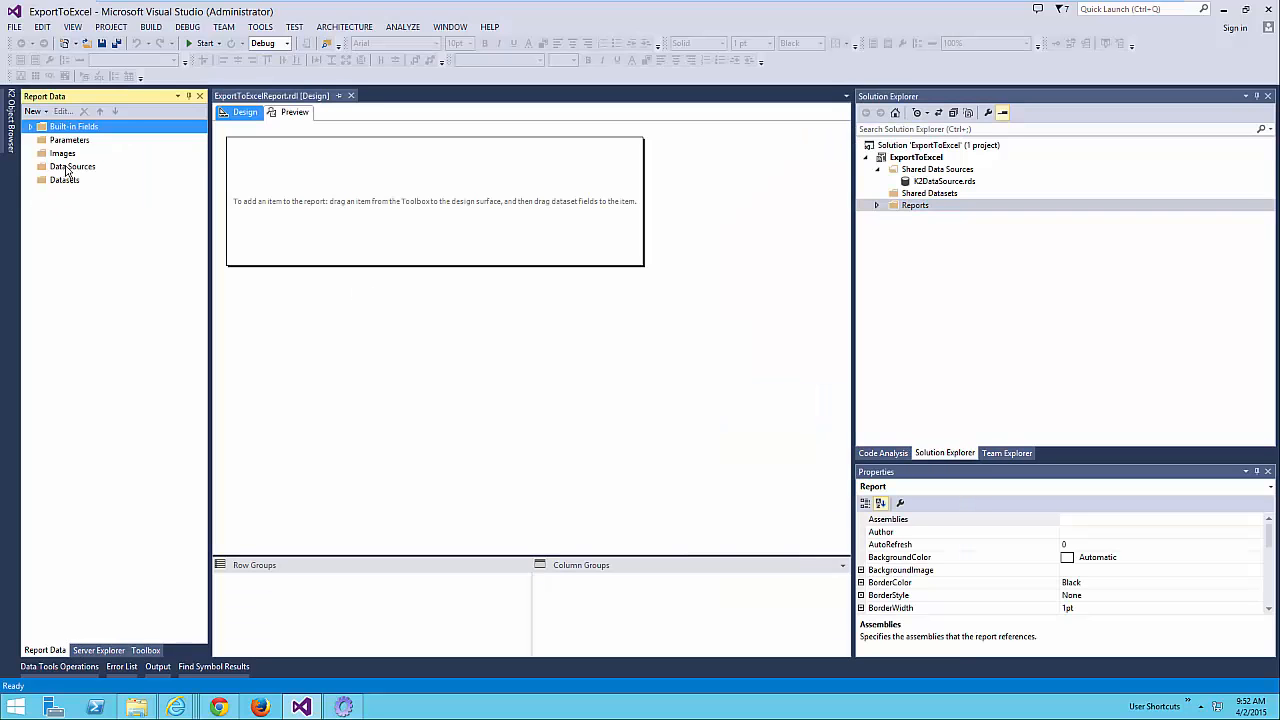
- Add a report data source named K2DataSource that uses the shared data source reference K2DataSource
right_click(66, 167)
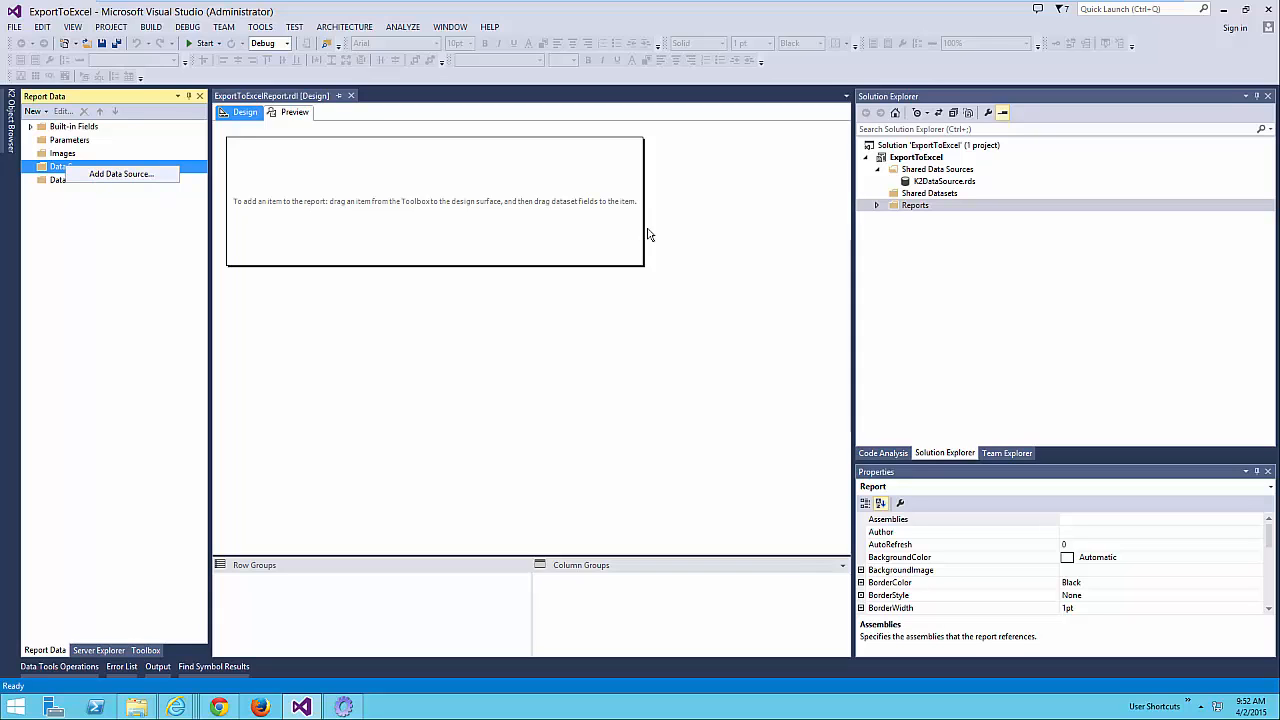
left_click(118, 175)
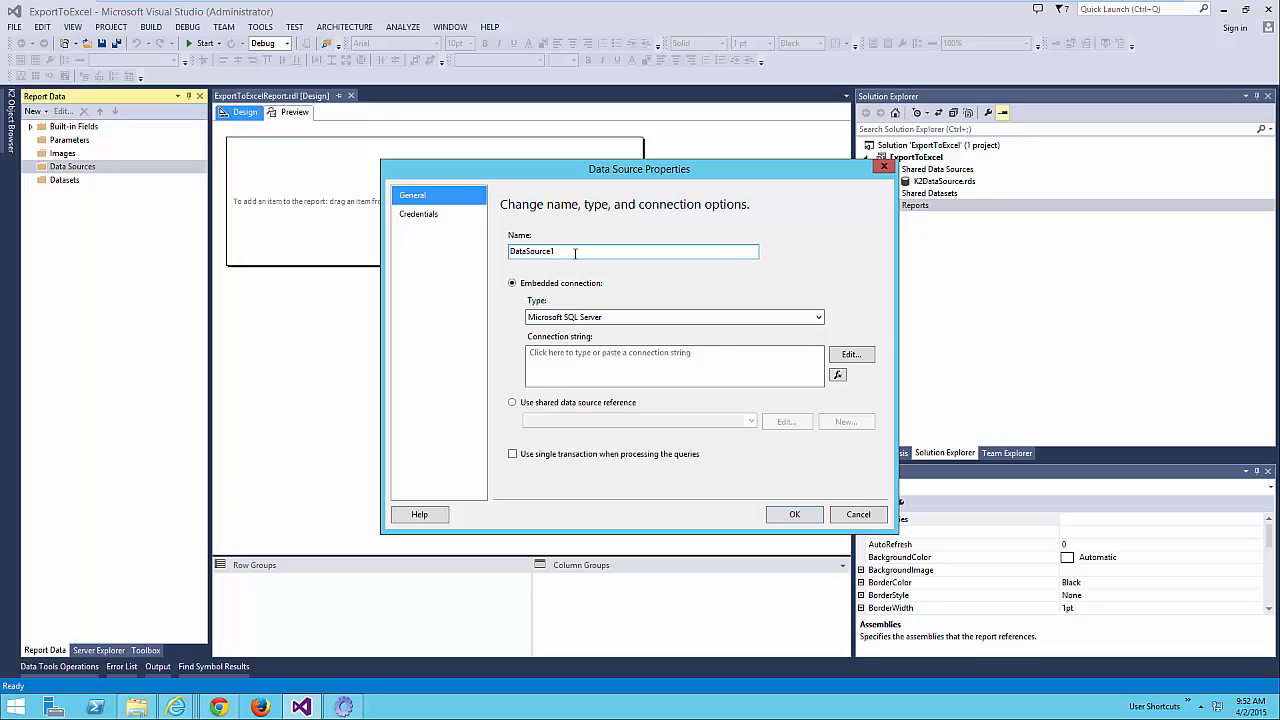
left_click(568, 403)
left_click(751, 421)
left_click(569, 434)
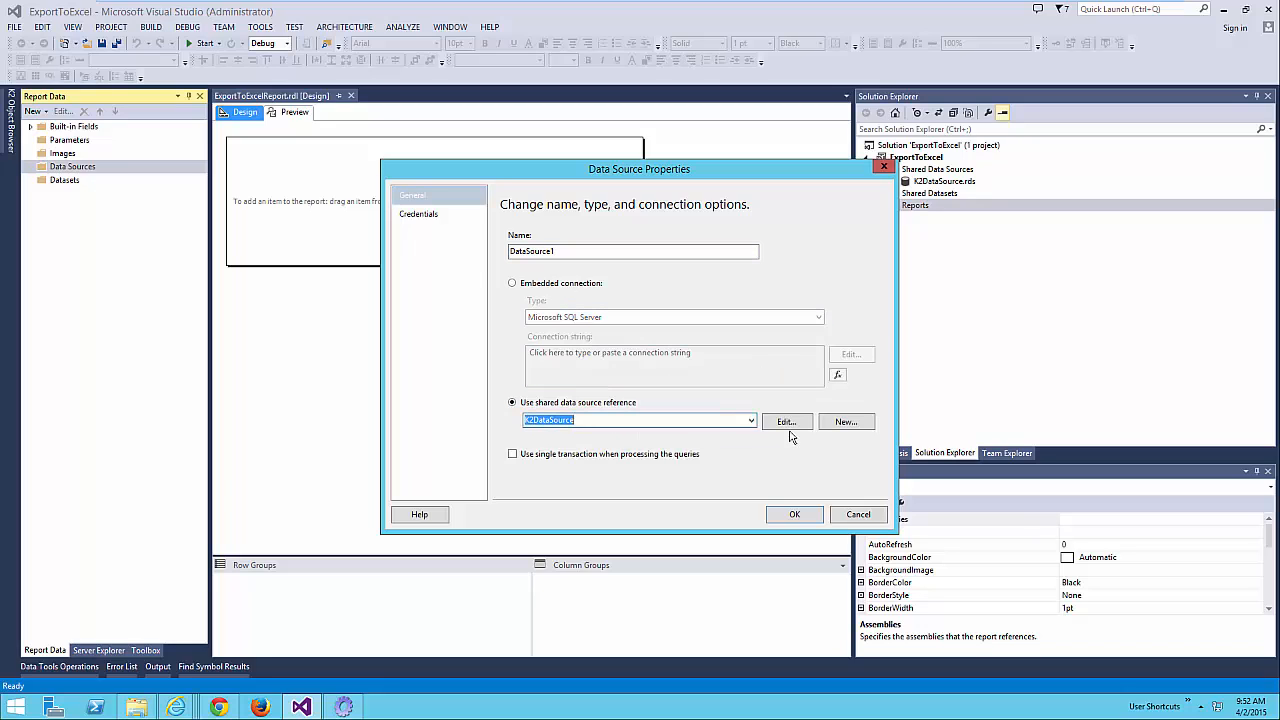
double_click(516, 251)
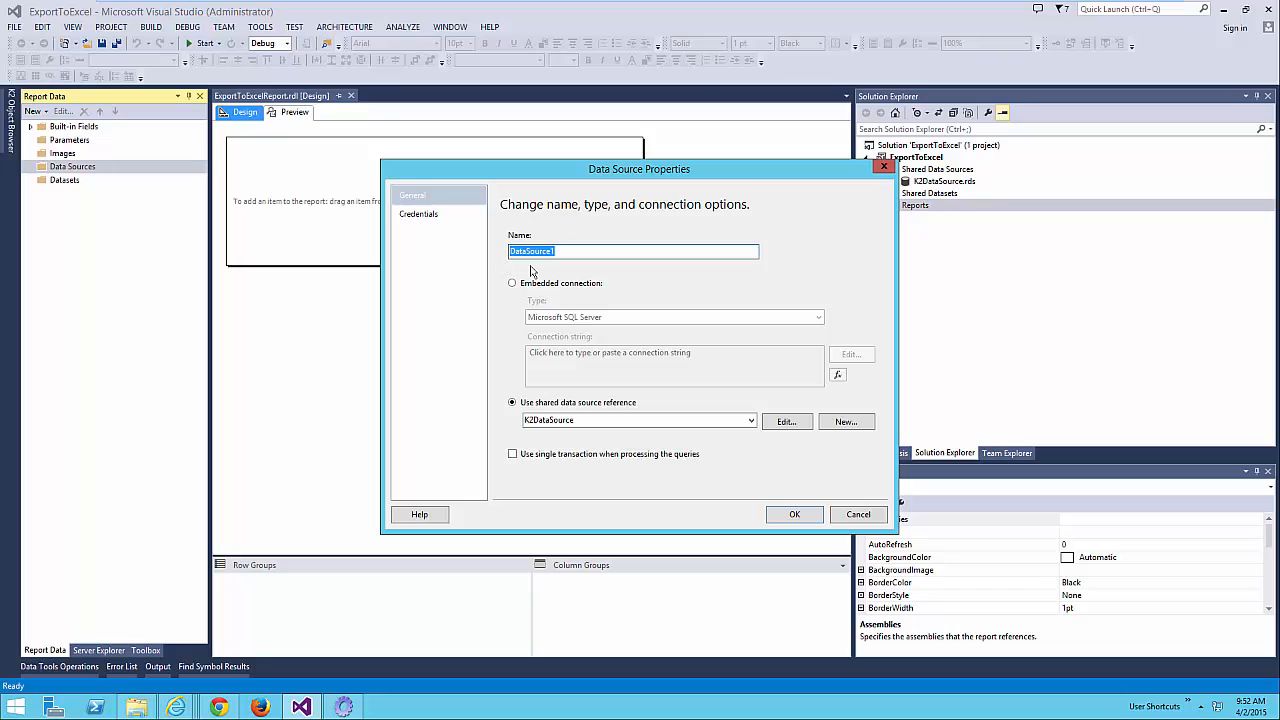
type("K2DataSource")
left_click(787, 514)
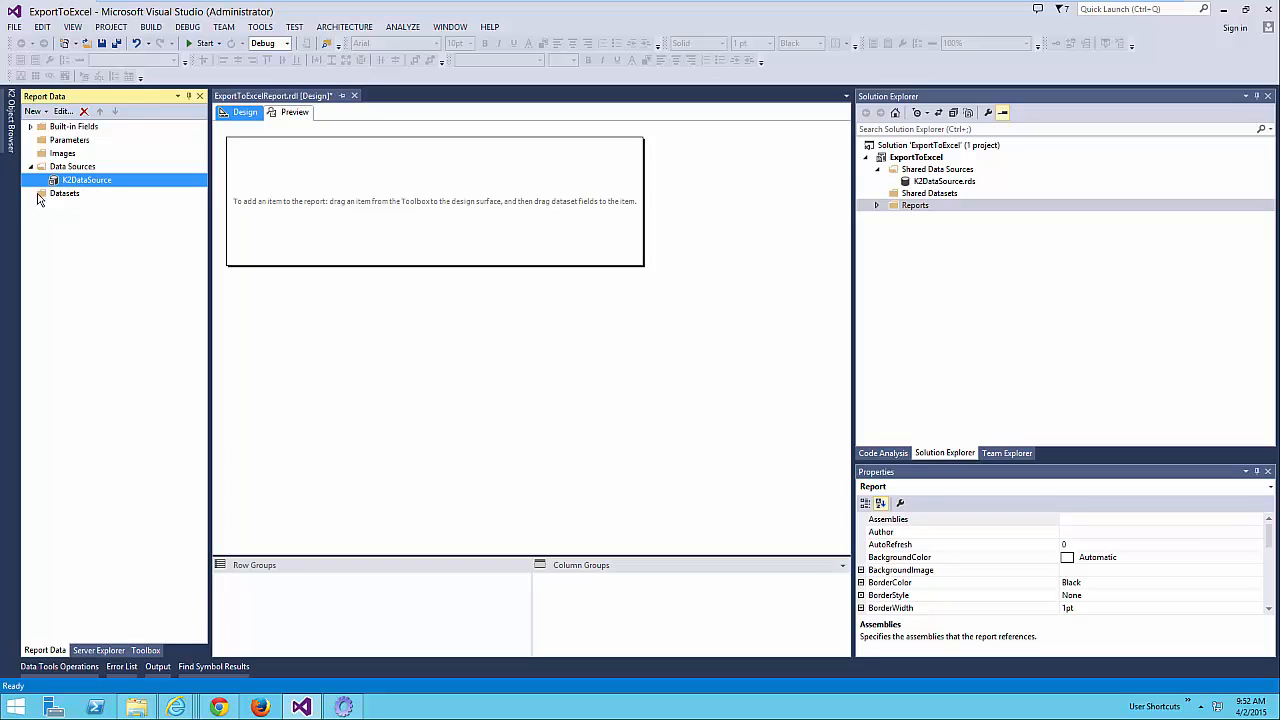
- Start a new dataset embedded in the report, named AllUser, with K2DataSource as its data source
right_click(66, 194)
left_click(100, 202)
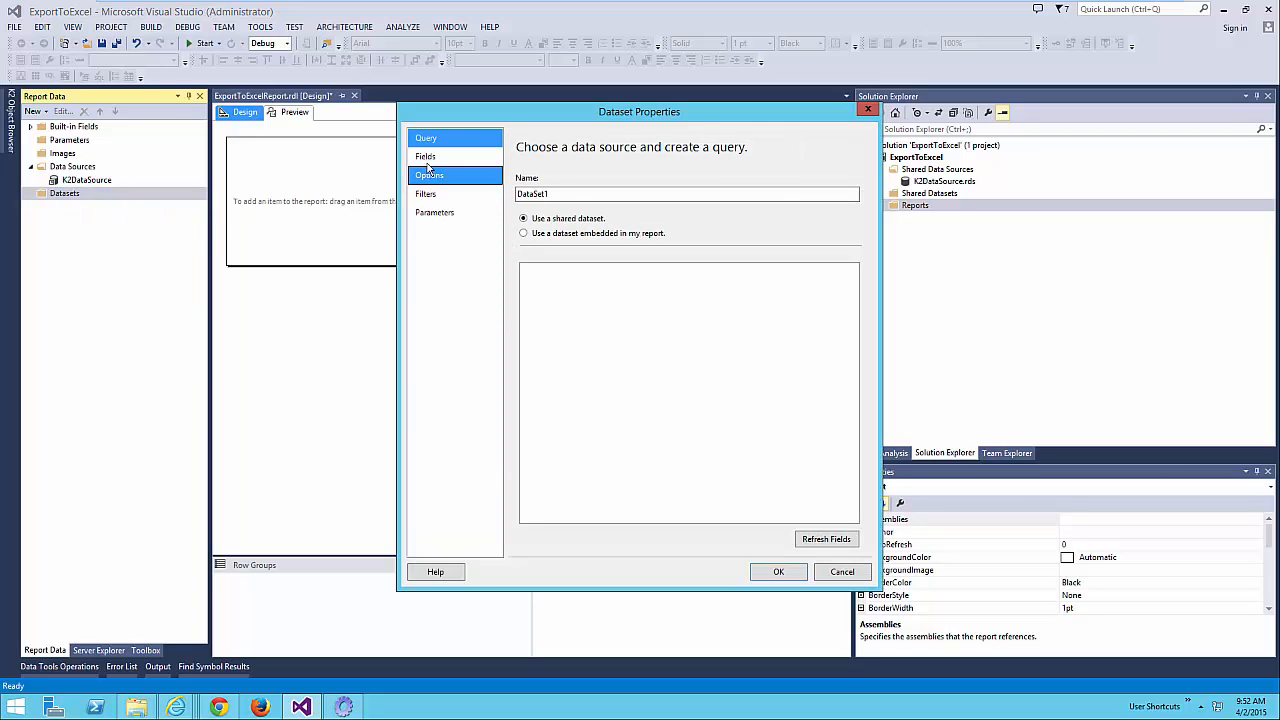
left_click(526, 233)
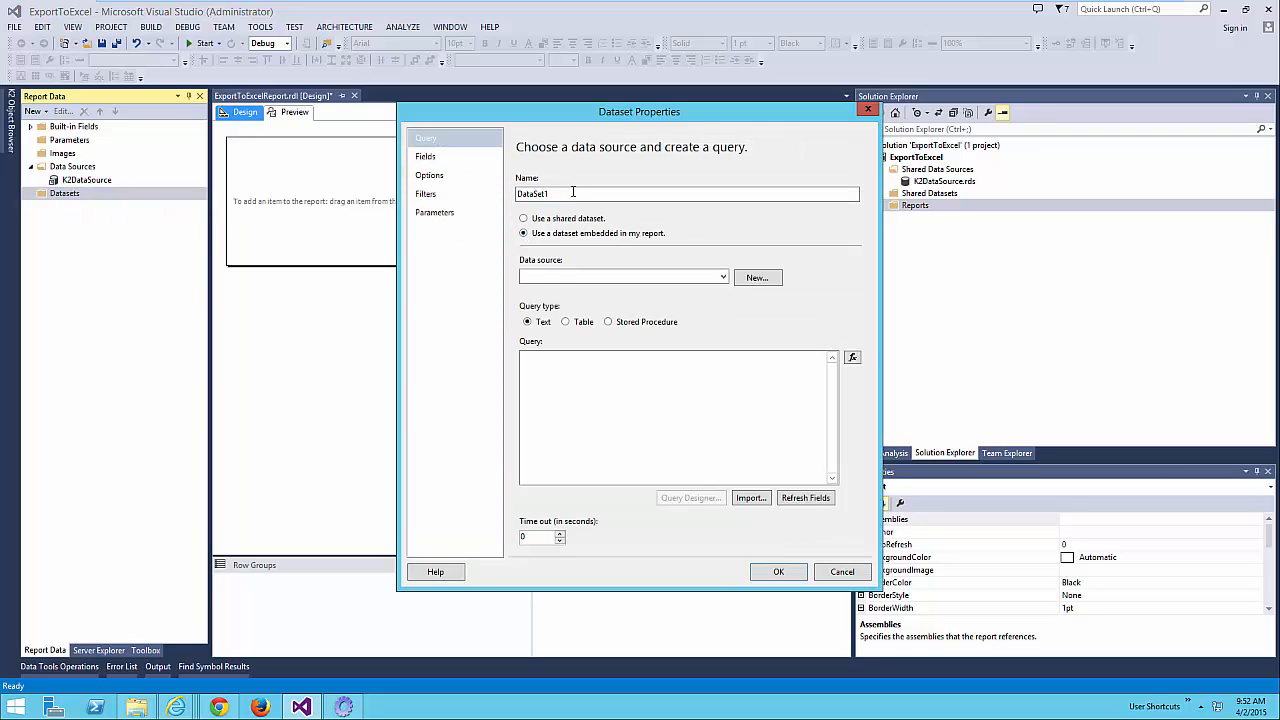
left_click_drag(572, 193, 389, 188)
type("AllUser")
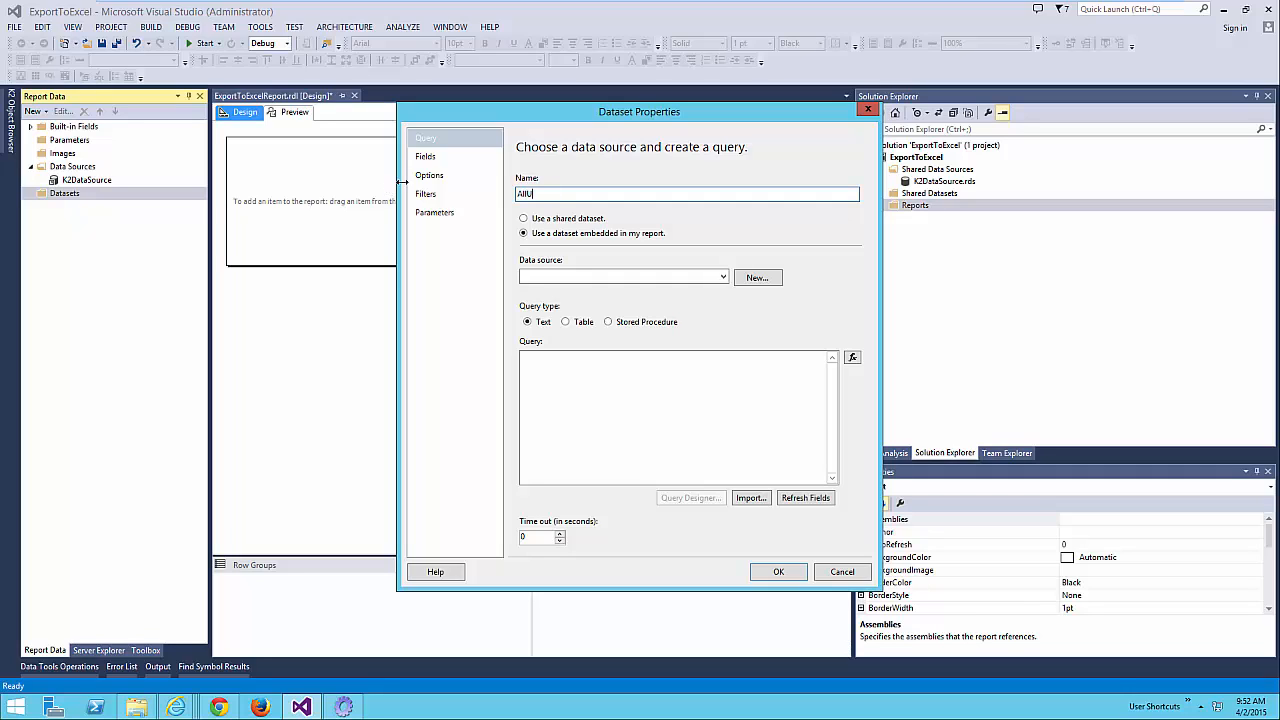
left_click(612, 399)
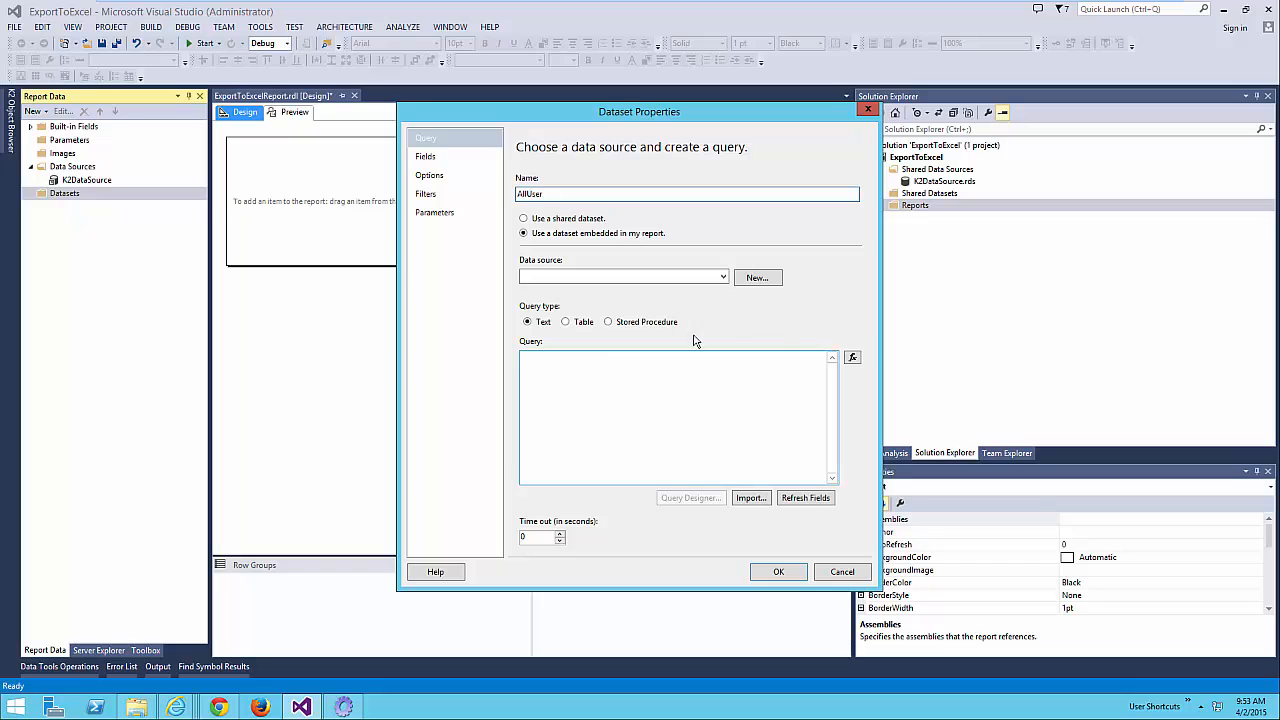
left_click(723, 278)
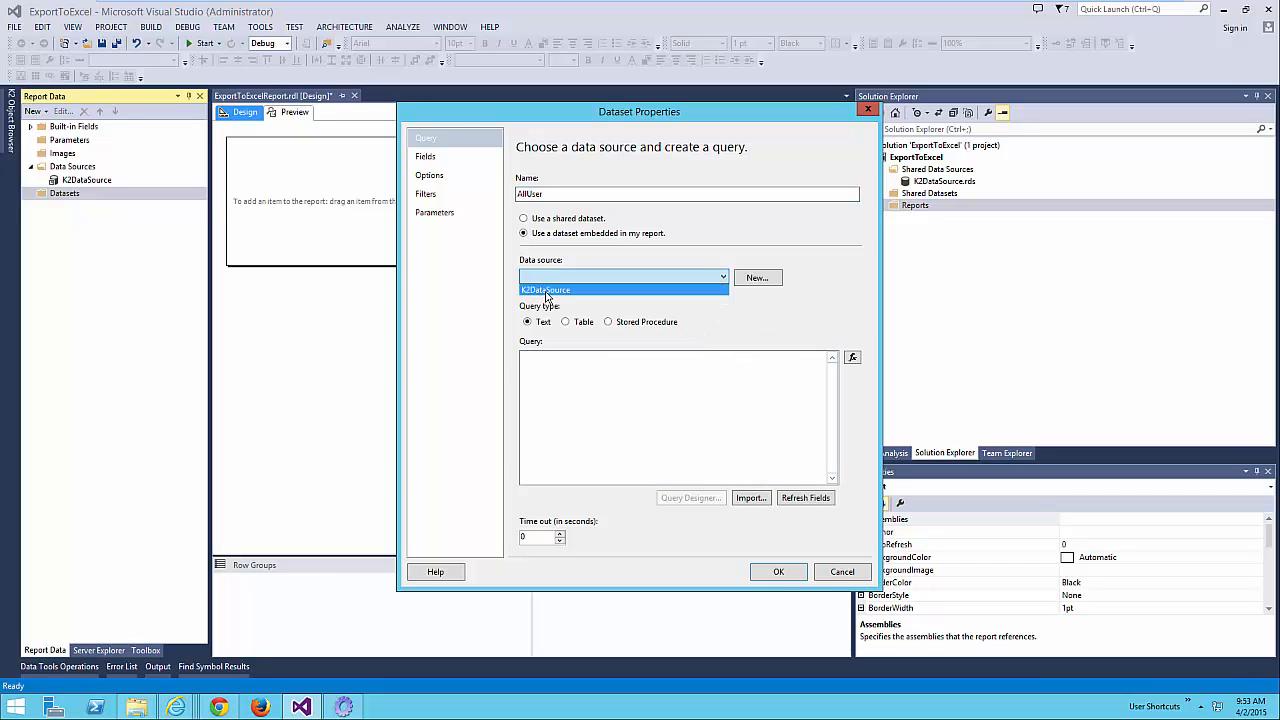
left_click(553, 290)
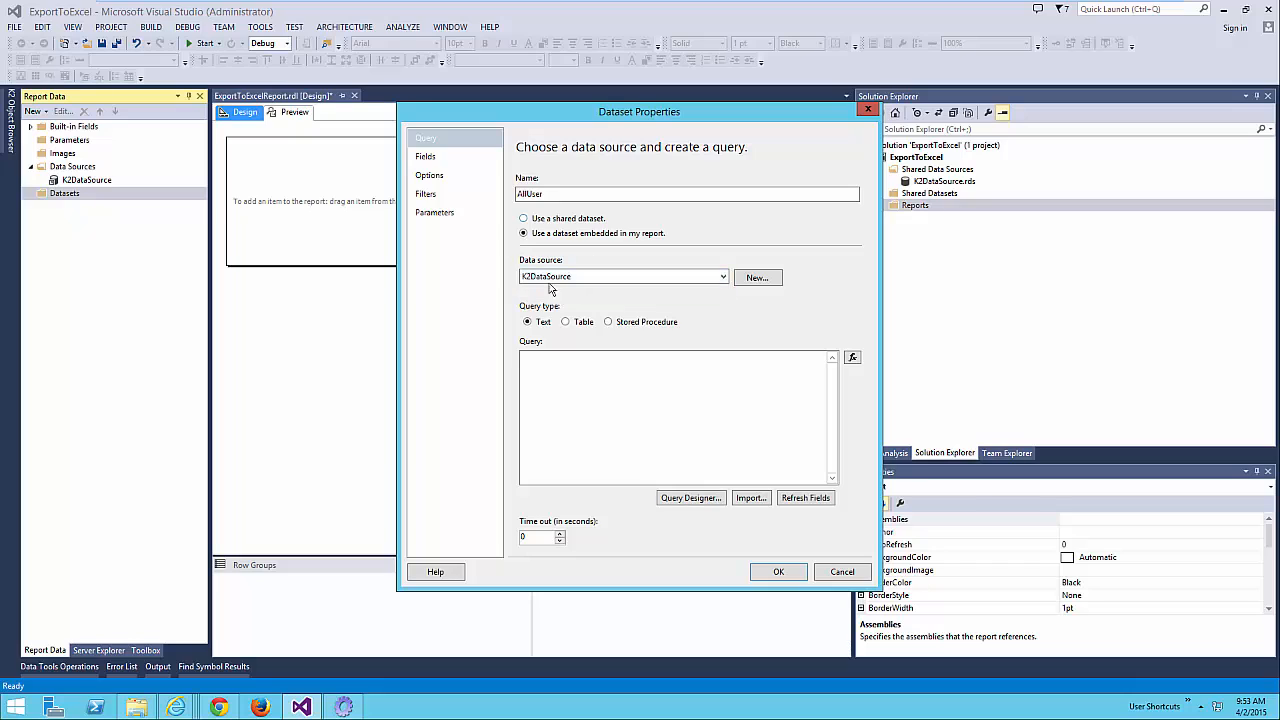
- Switch to SmartObjects Services Tester, load the SmartObjects, generate the ADO query for AD User under Active Directory Service2 and copy it
left_click(645, 389)
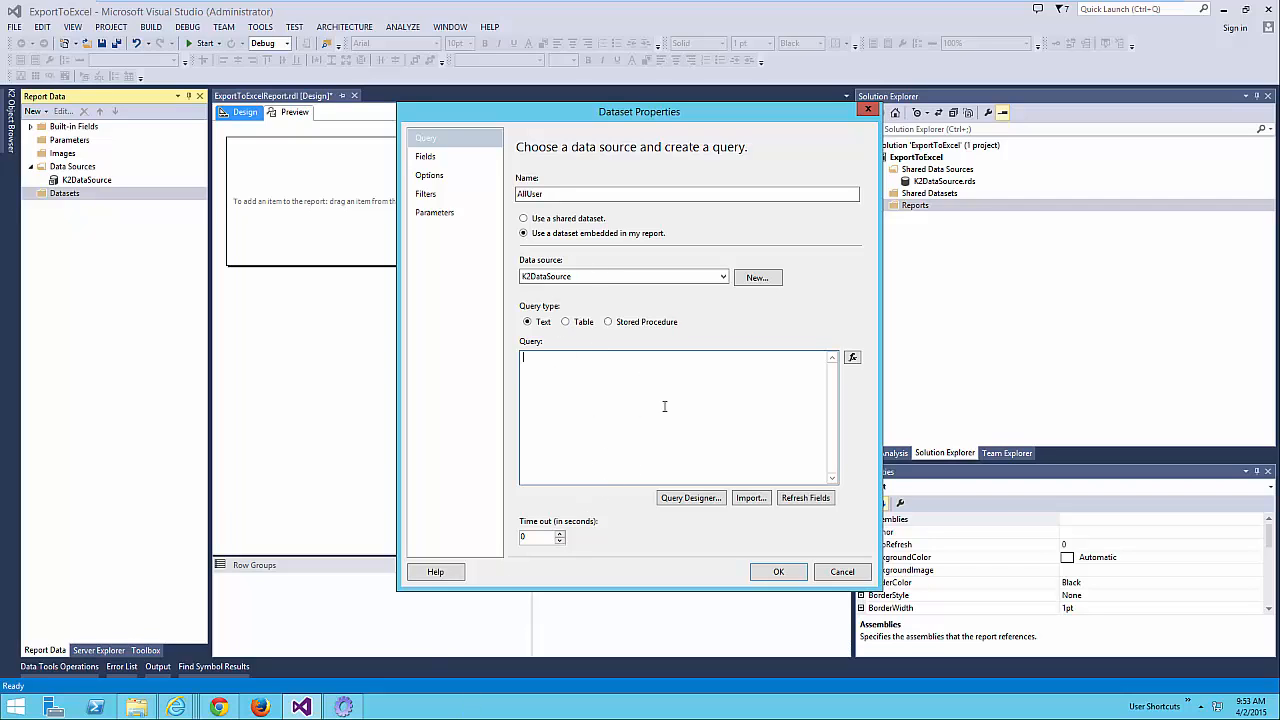
left_click(349, 708)
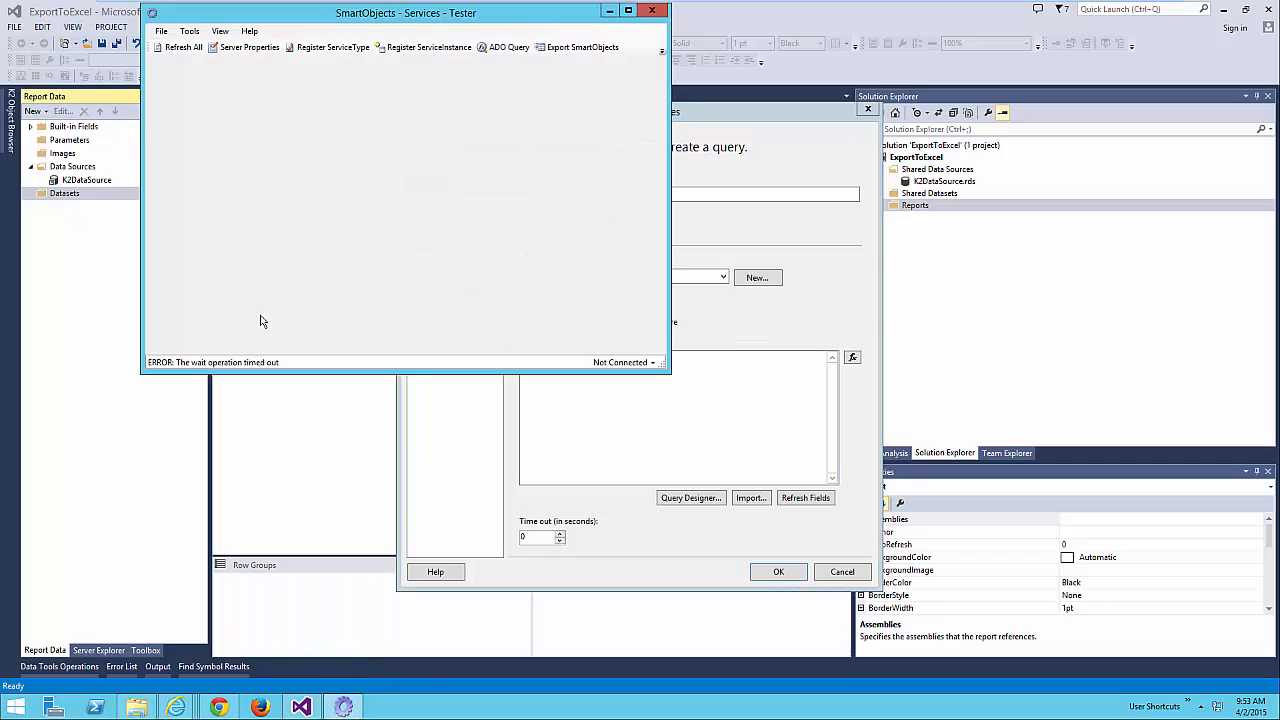
left_click(178, 49)
left_click(155, 74)
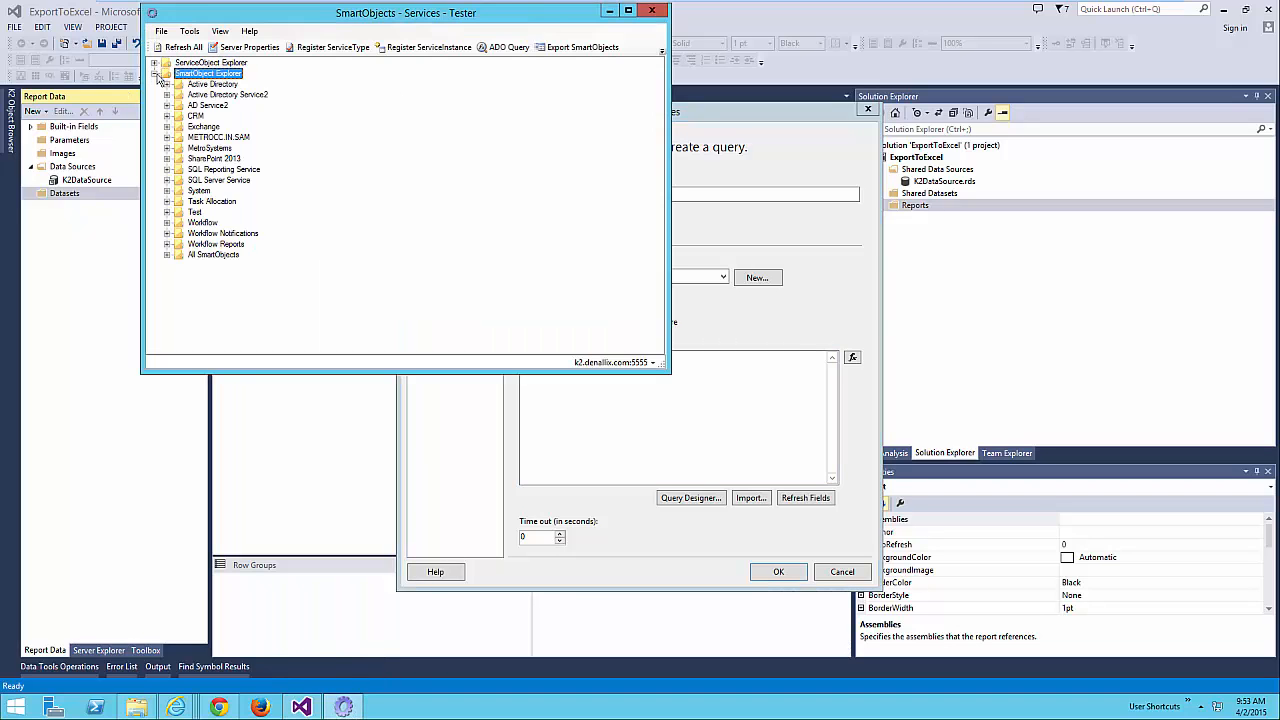
left_click(167, 95)
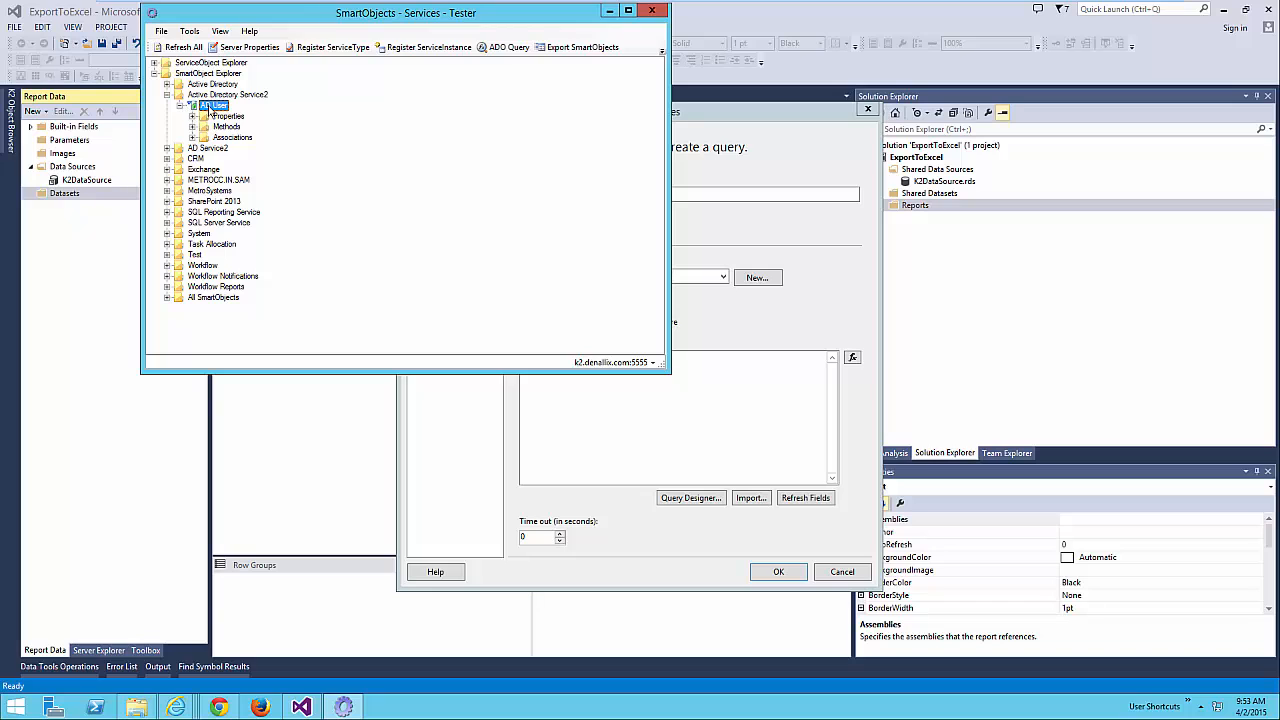
right_click(210, 106)
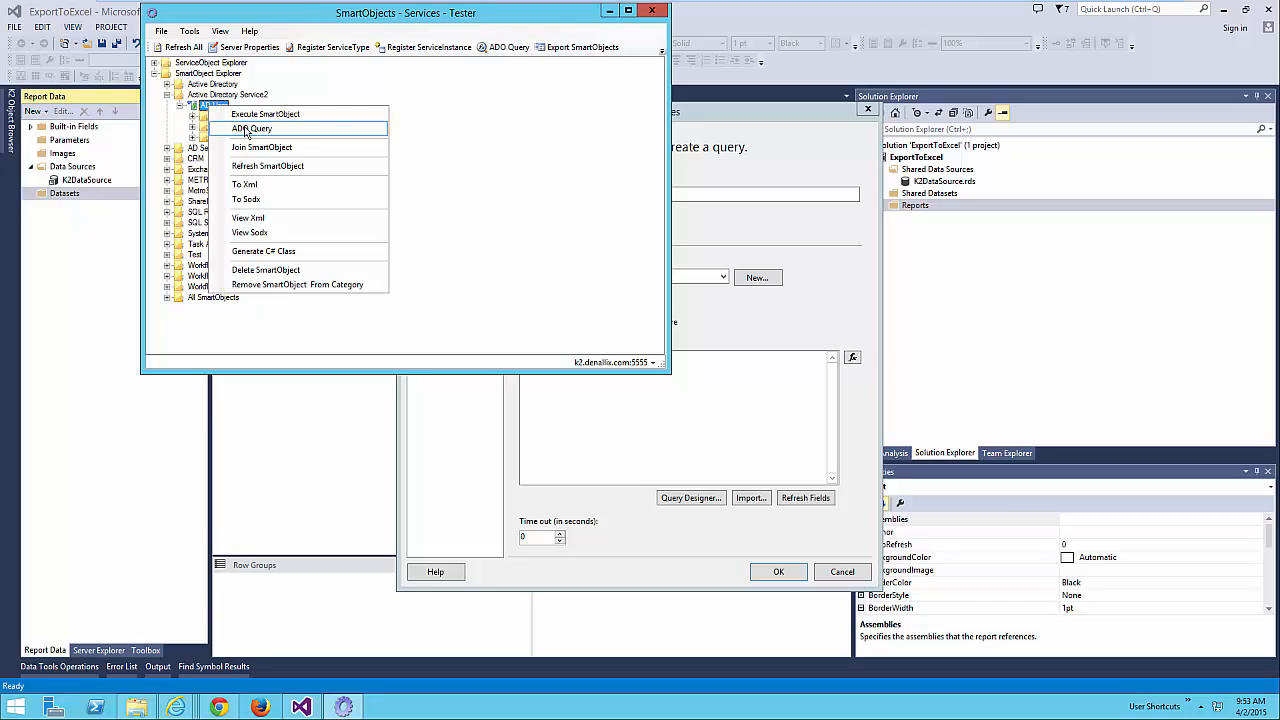
left_click(248, 130)
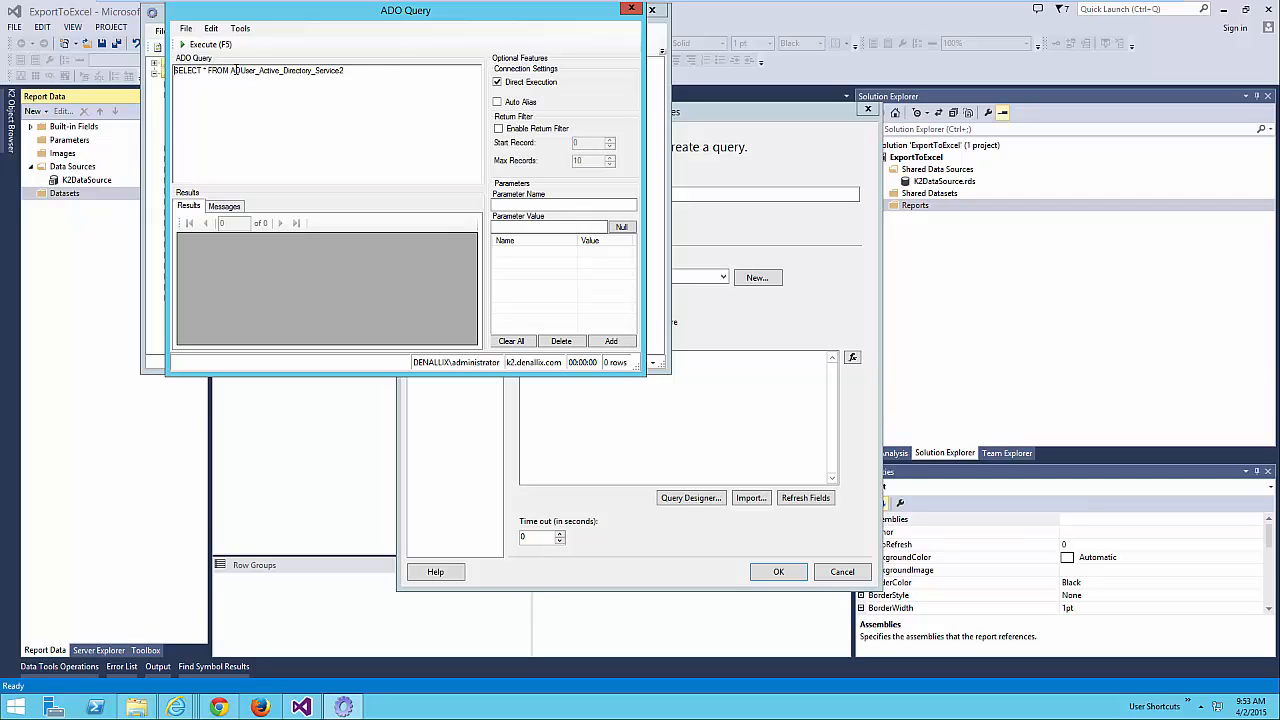
left_click_drag(234, 70, 70, 72)
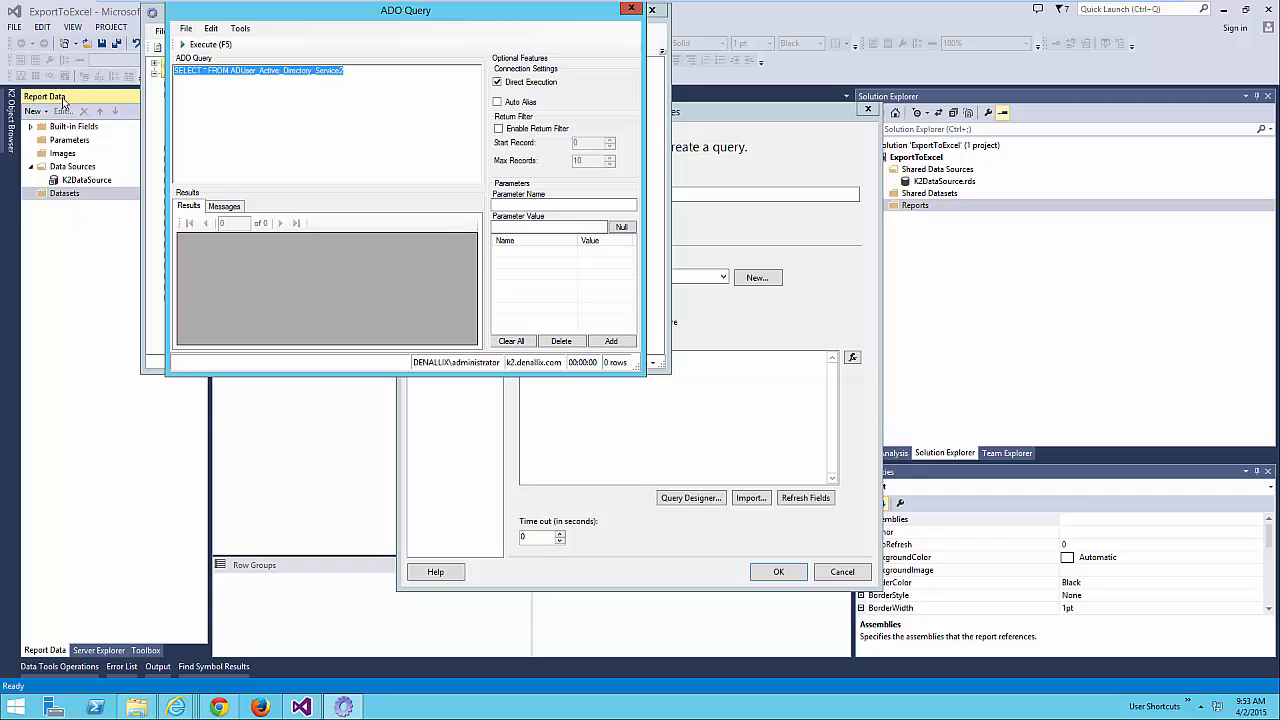
key("ctrl+c")
- Return to Visual Studio, paste SELECT * FROM ADUser_Active_Directory_Service2 as the AllUser dataset's query and refresh its fields
left_click(711, 411)
key("ctrl+v")
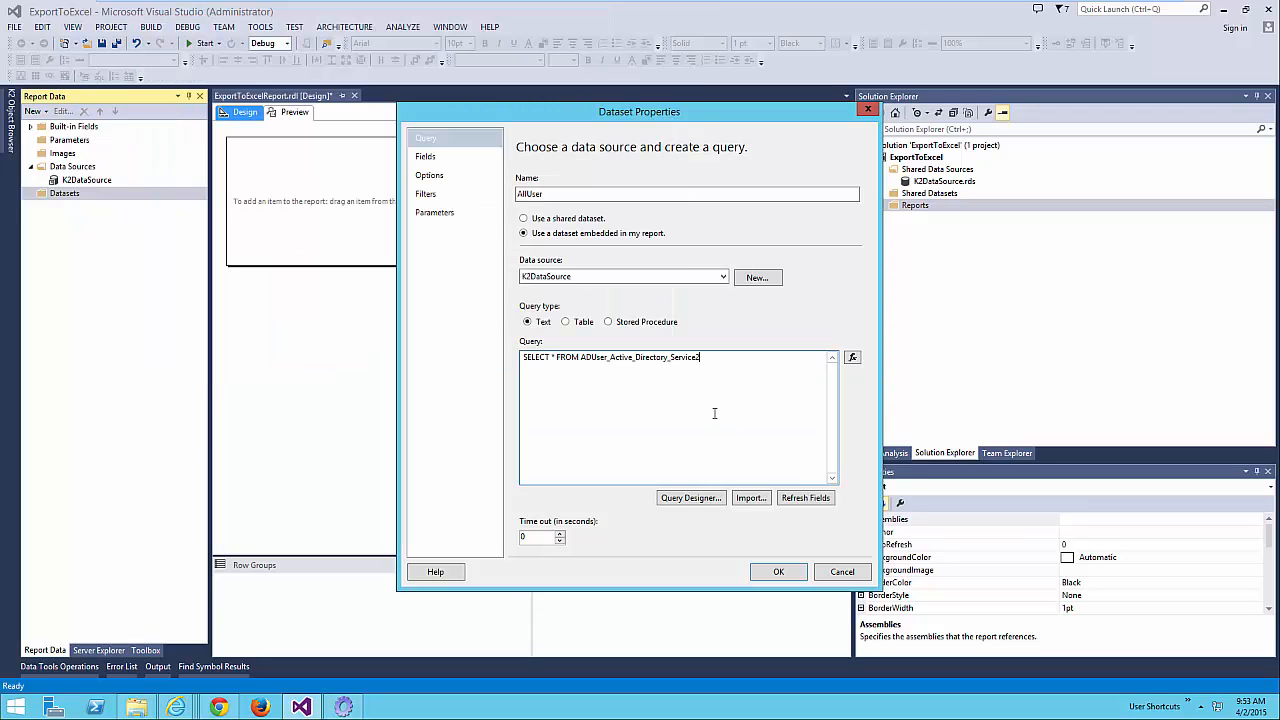
left_click(803, 498)
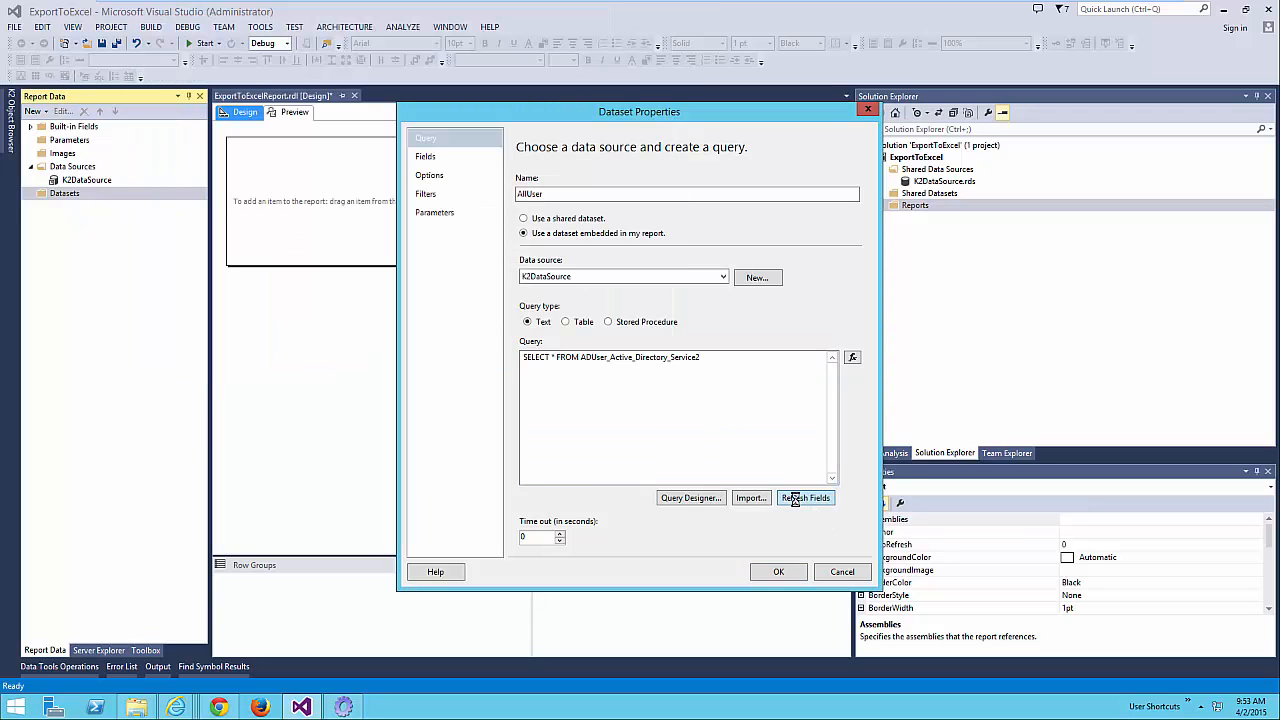
- Review the AllUser dataset's field list and query, and confirm the new dataset
left_click(437, 160)
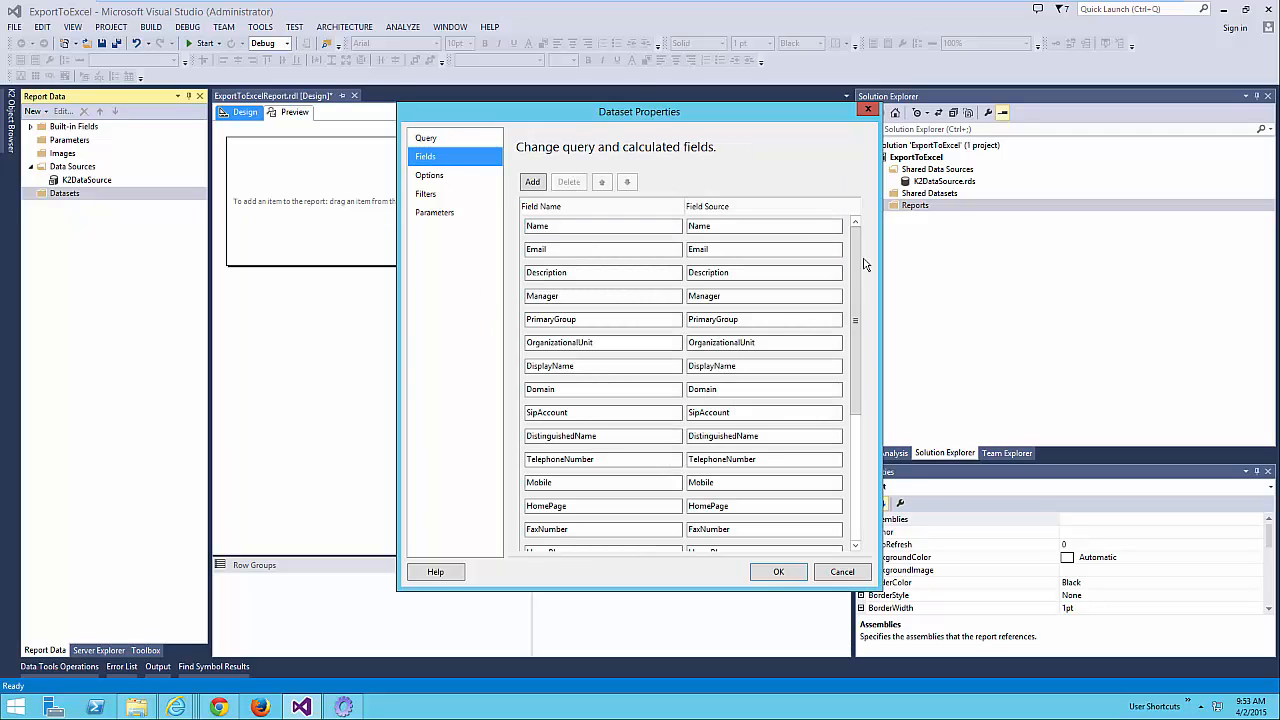
mouse_move(856, 265)
left_mouse_down()
mouse_move(858, 397)
mouse_move(857, 245)
left_mouse_up()
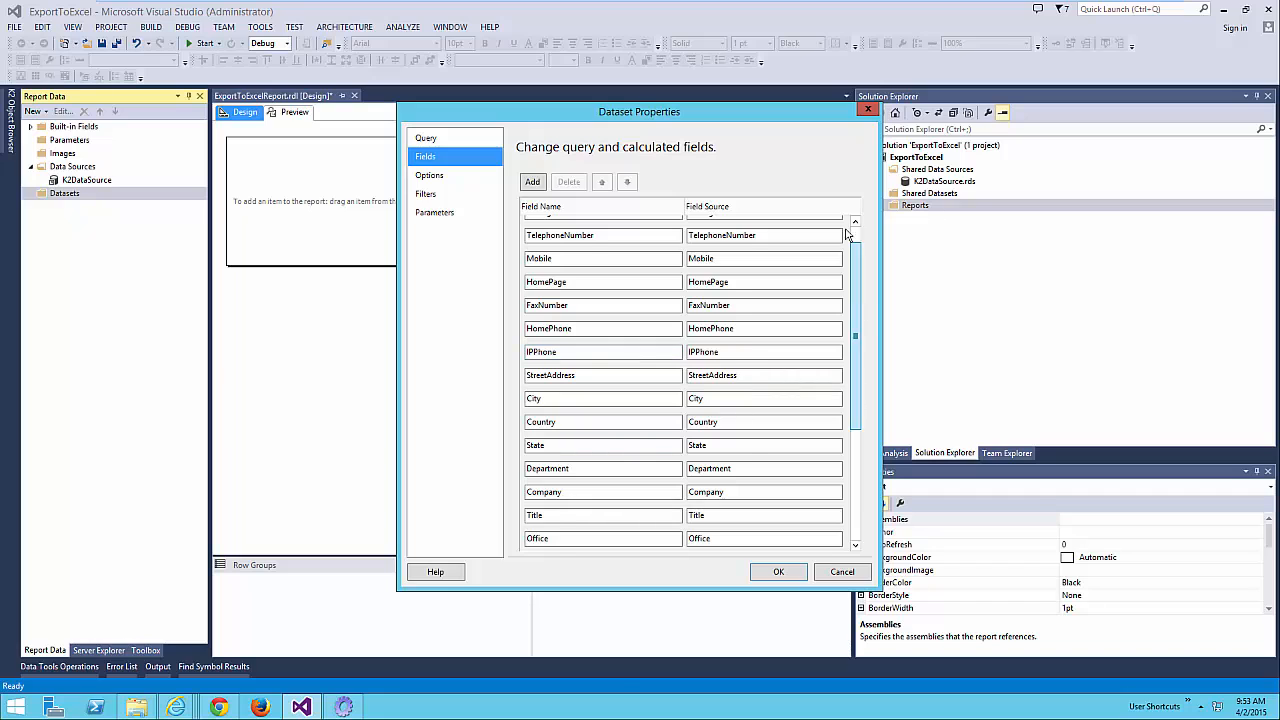
left_click(426, 140)
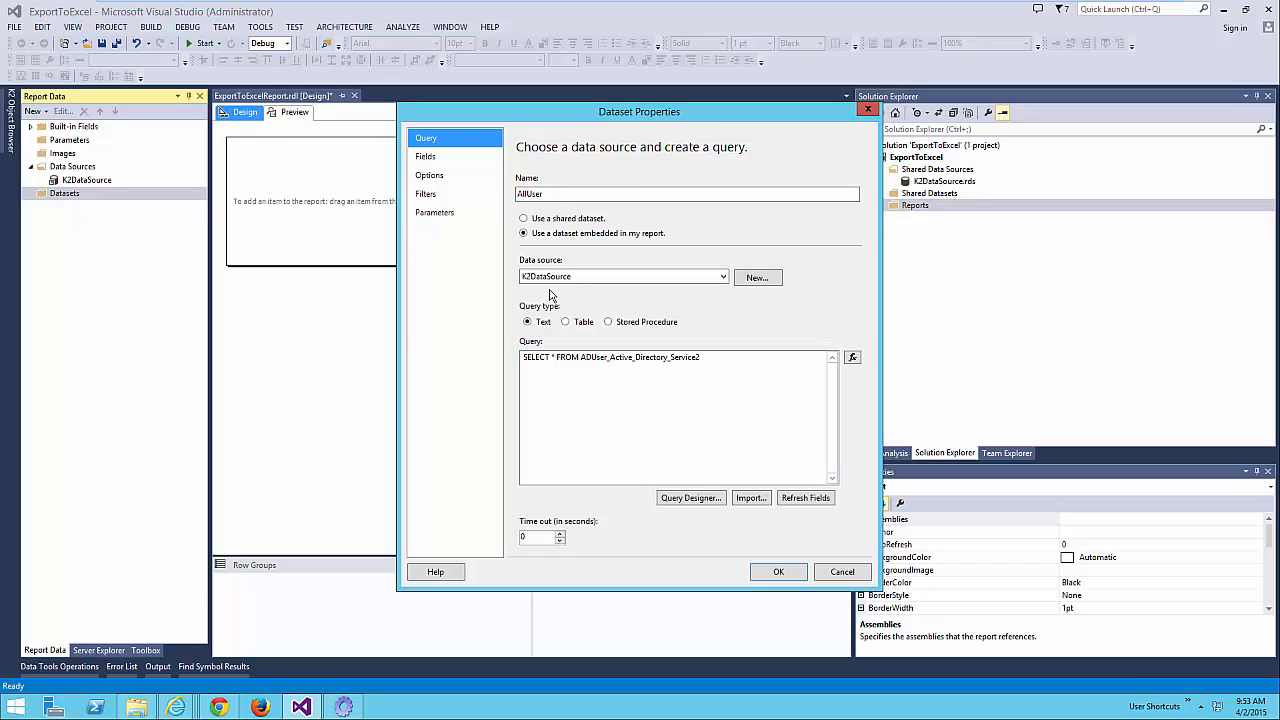
left_click(738, 361)
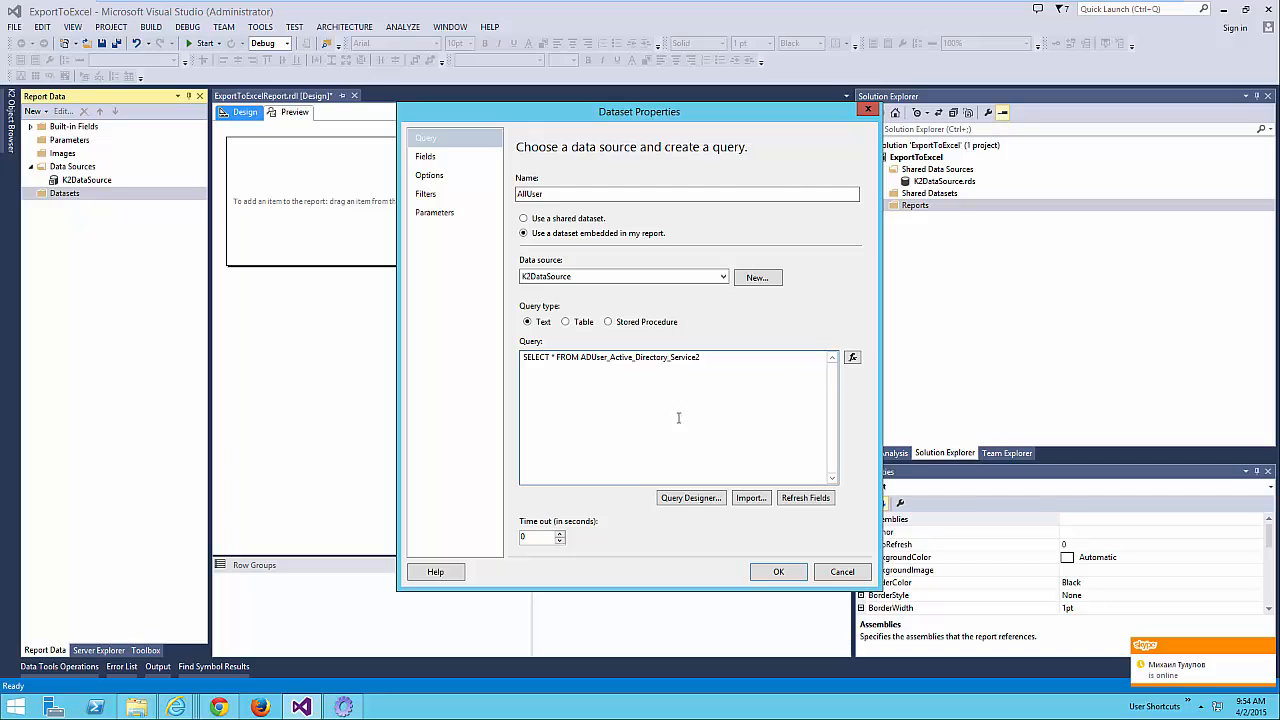
left_click(778, 571)
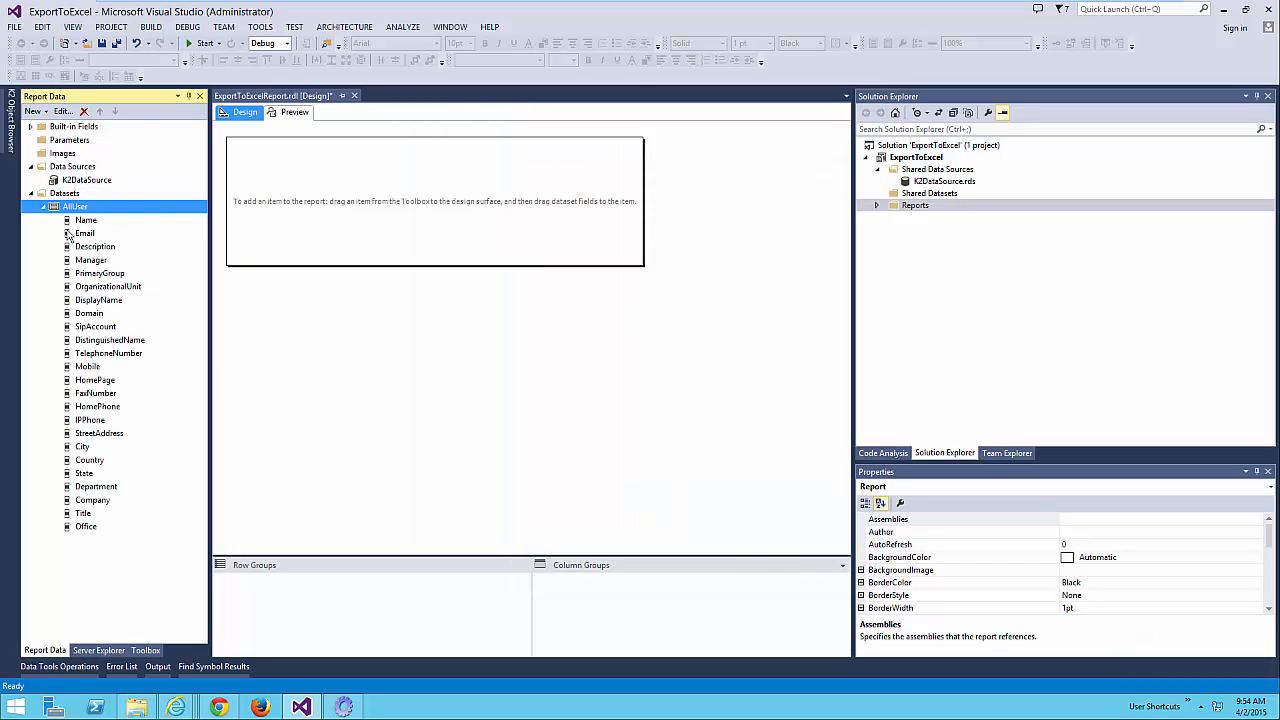
- Rename the AllUser dataset as AllUsers and expand its field list
right_click(71, 208)
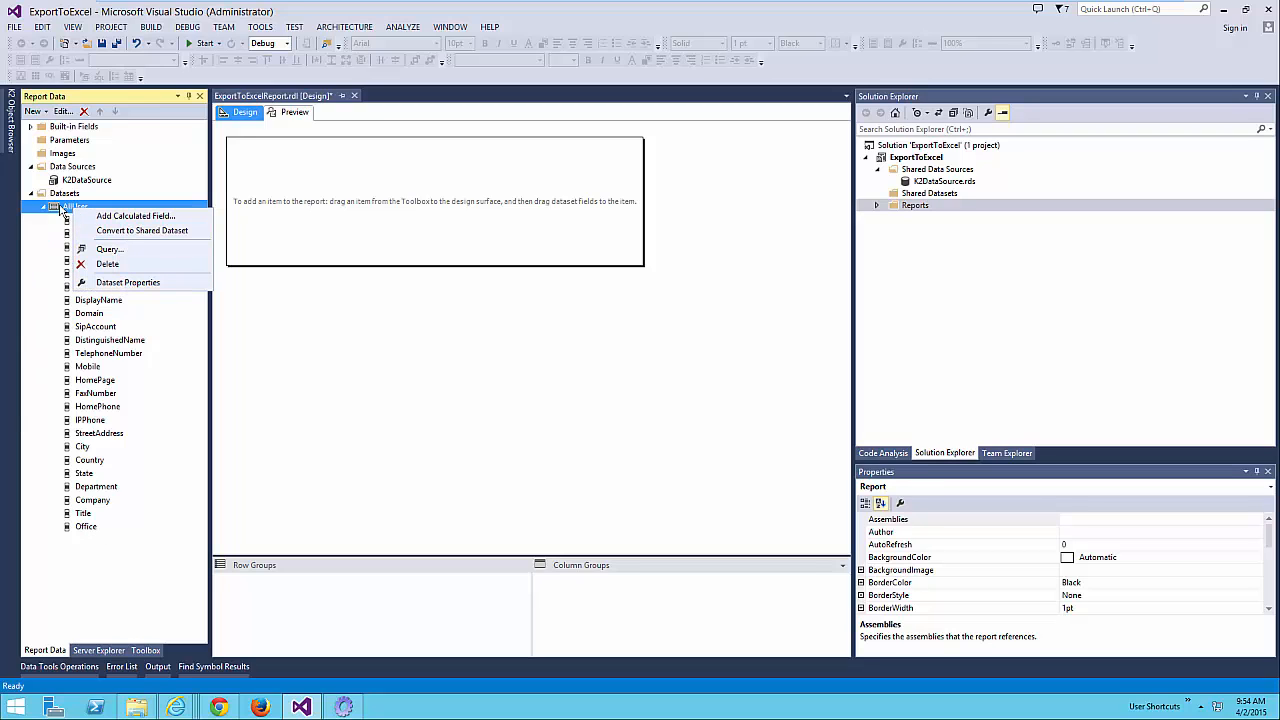
left_click(127, 282)
left_click(576, 195)
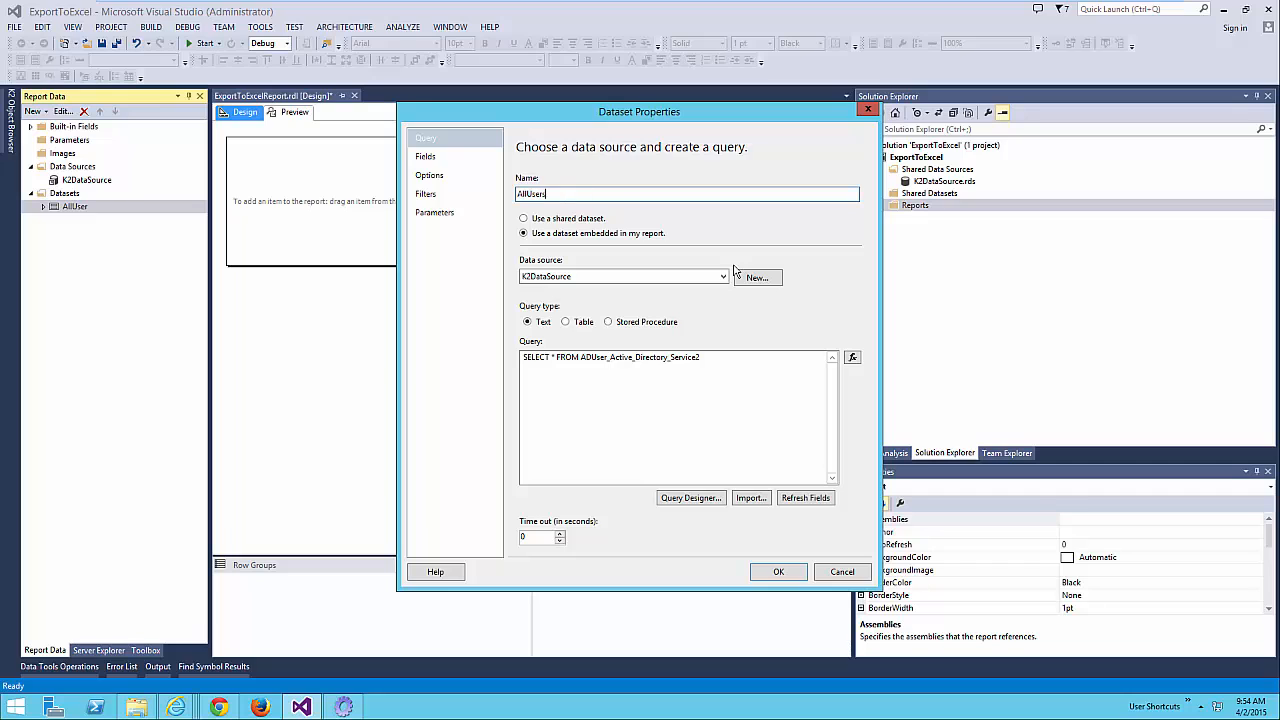
left_click(784, 570)
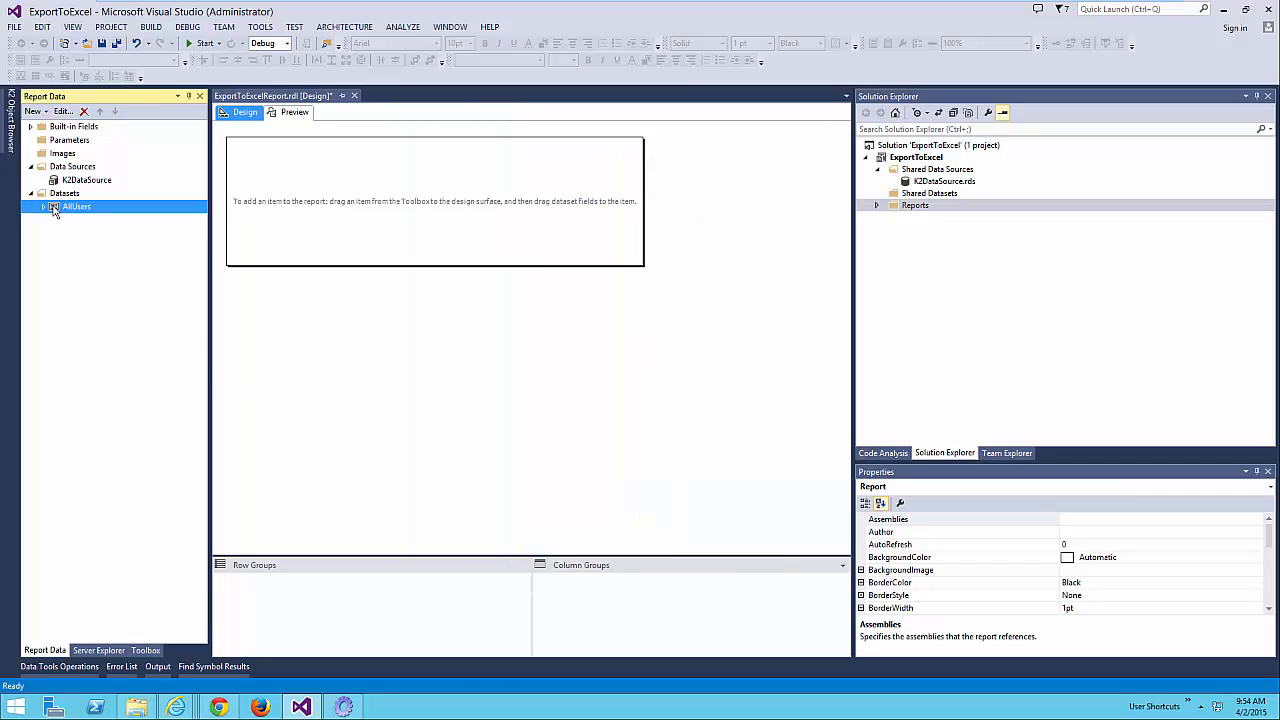
left_click(52, 207)
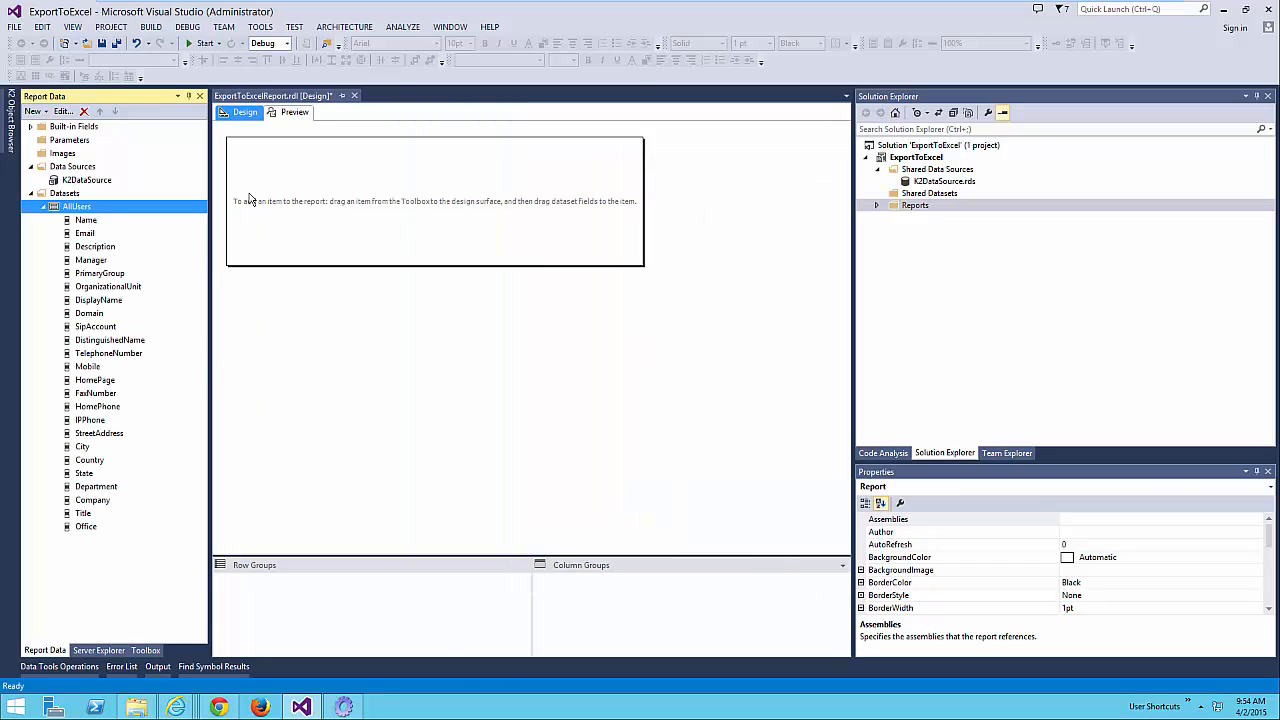
- Insert a table in the report body and move it to the body's upper-left corner at 0in, 0in
right_click(287, 172)
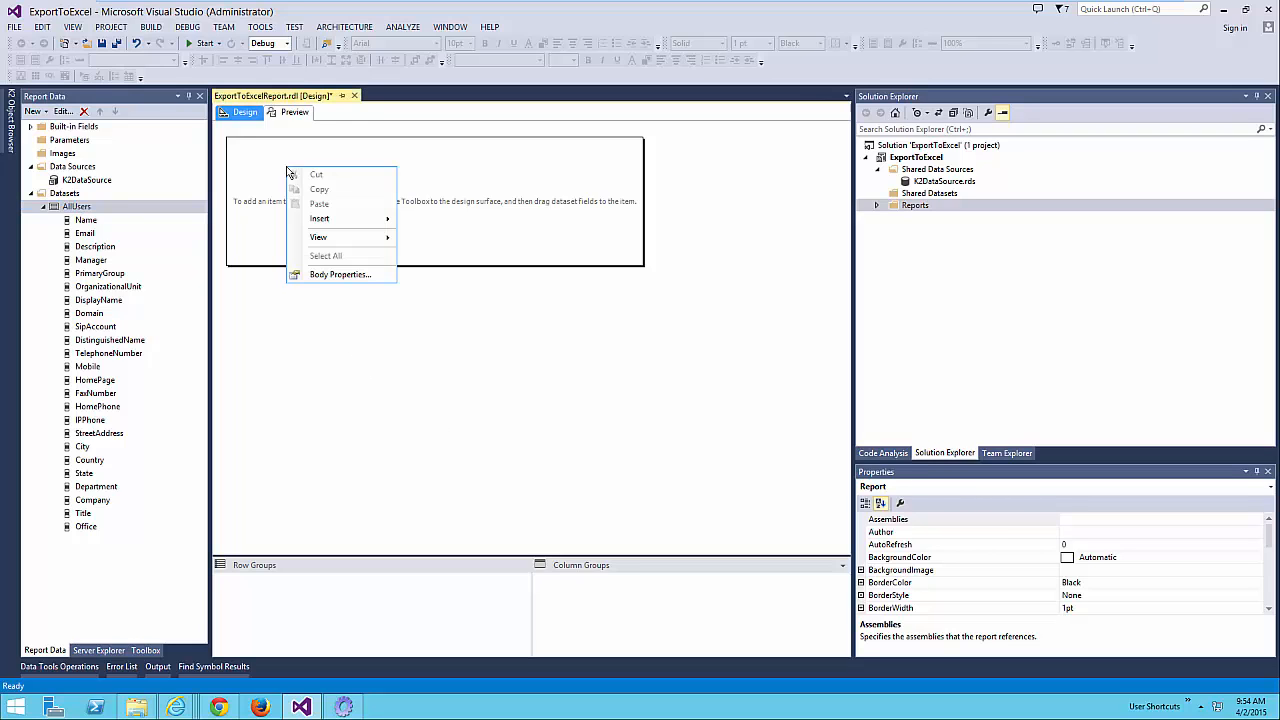
mouse_move(355, 220)
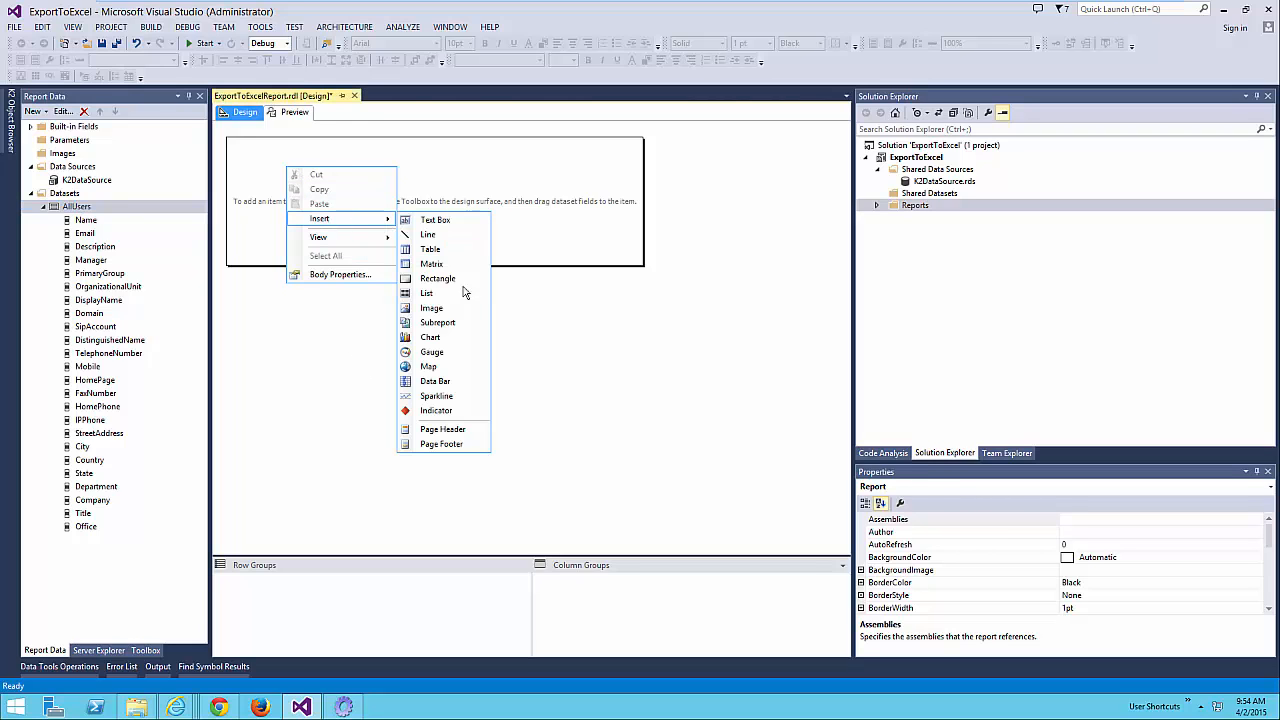
left_click(430, 248)
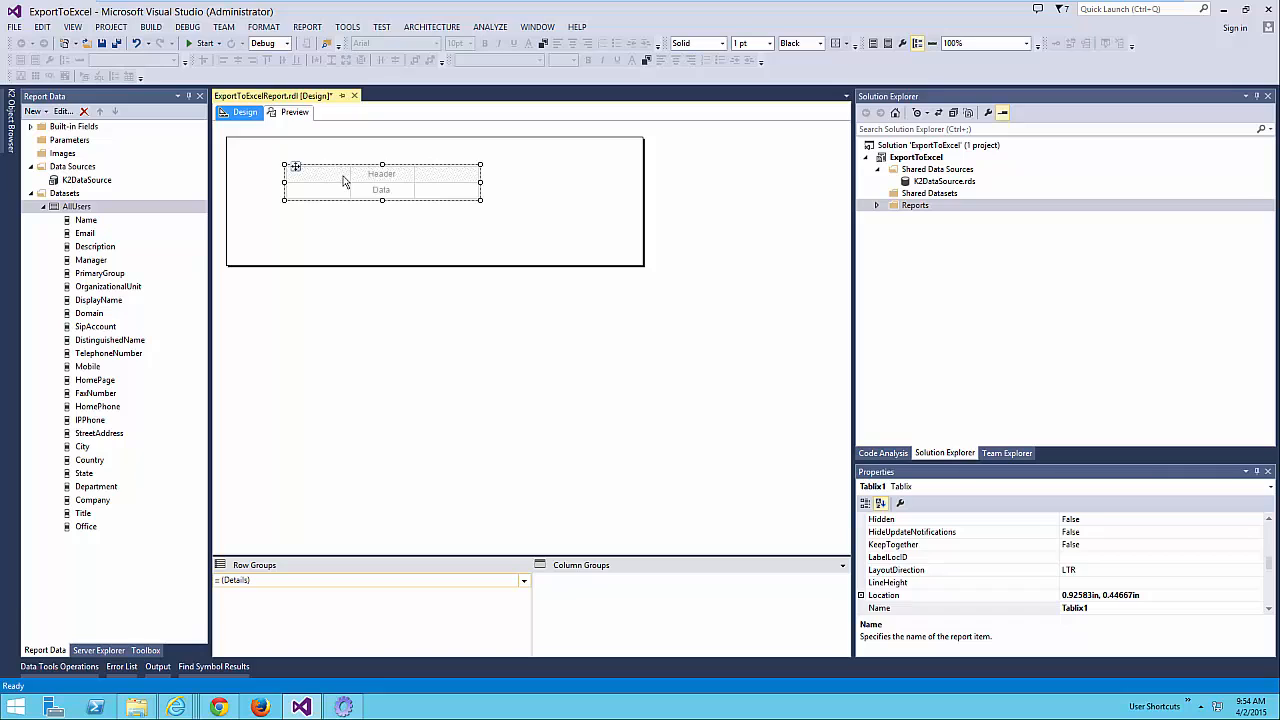
left_click_drag(282, 163, 221, 136)
- Switch to Chrome to check which columns the ExportToExcel form's user list uses, and return to Visual Studio
mouse_move(176, 707)
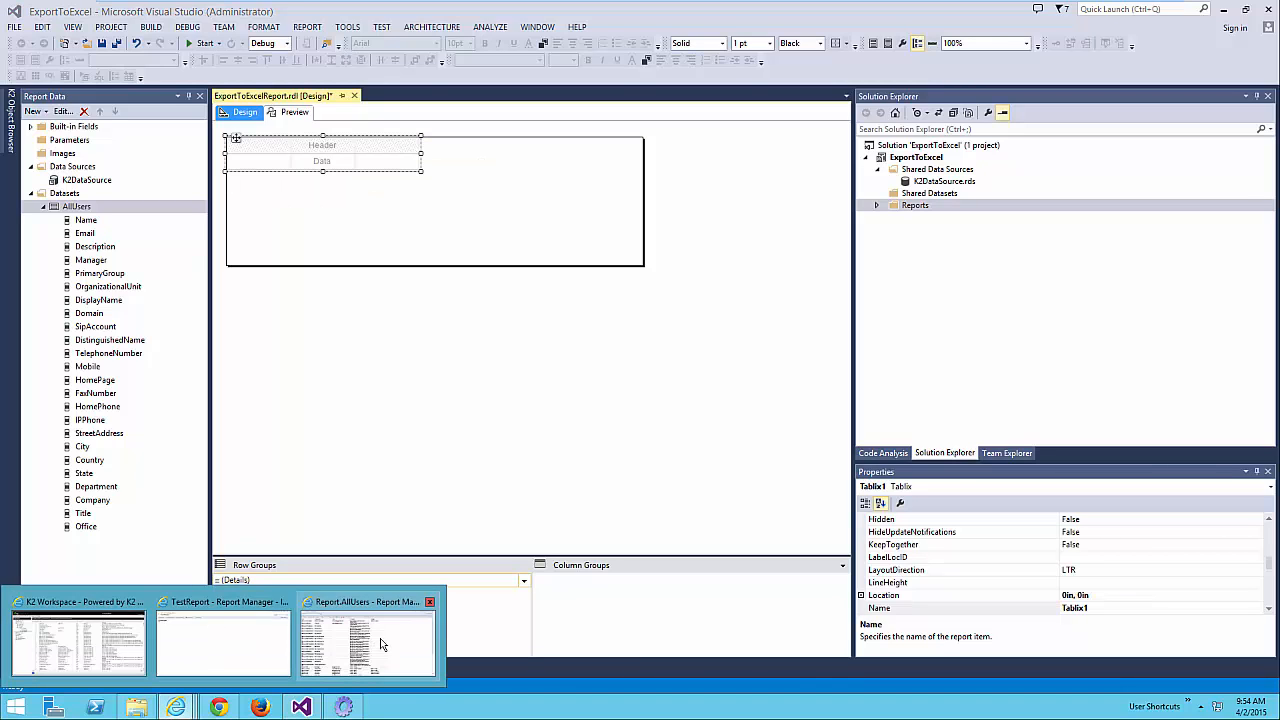
left_click(220, 707)
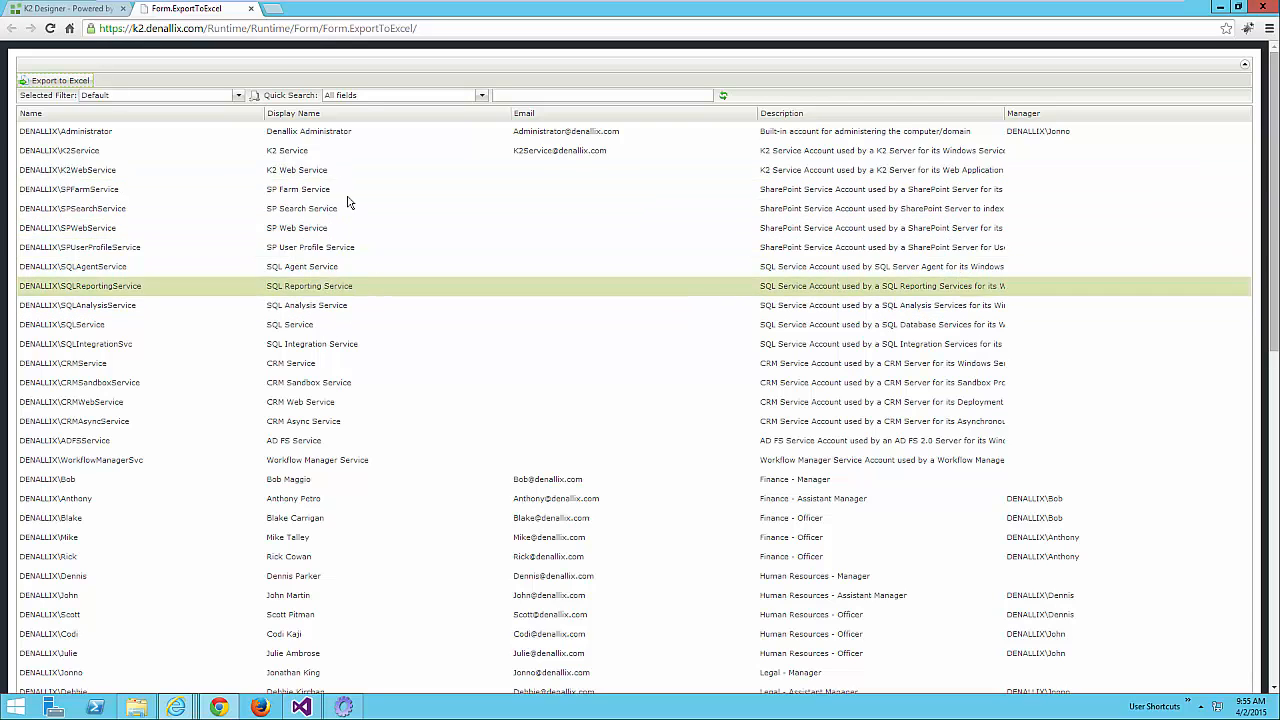
key("alt+Tab")
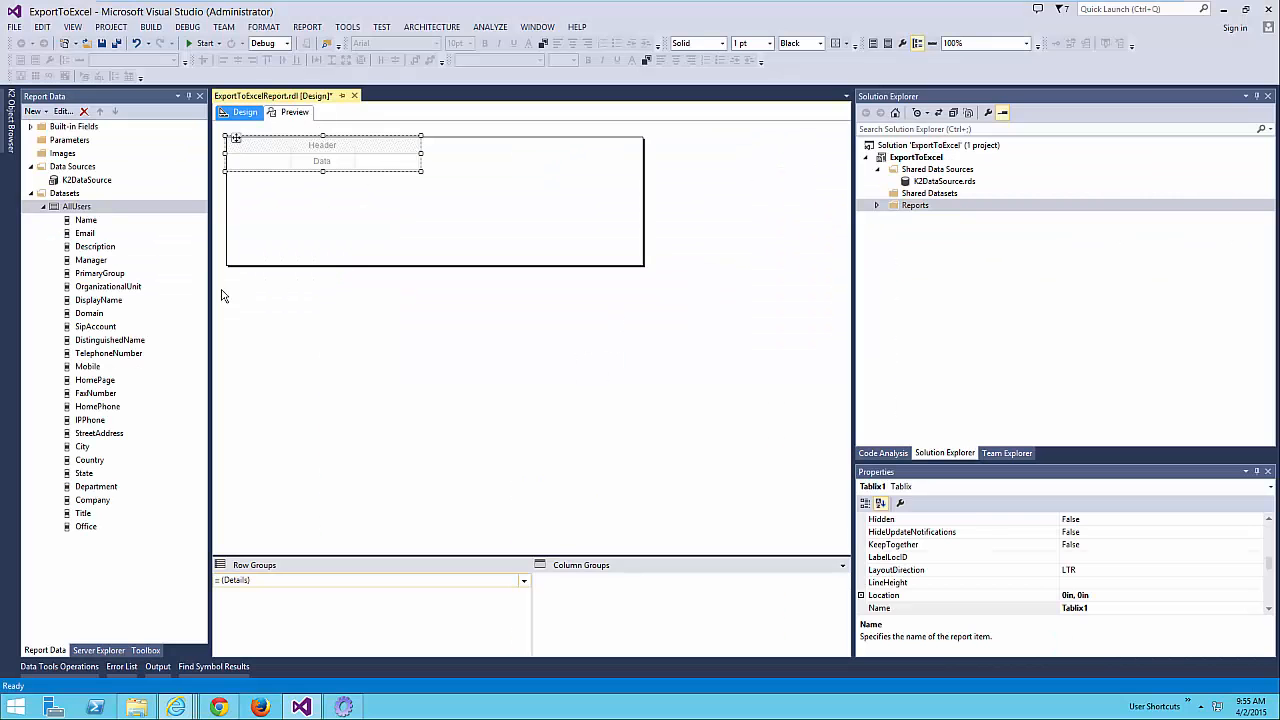
- Place the Name field in the table's first column and insert three additional columns to the right of it
left_click_drag(86, 220, 255, 161)
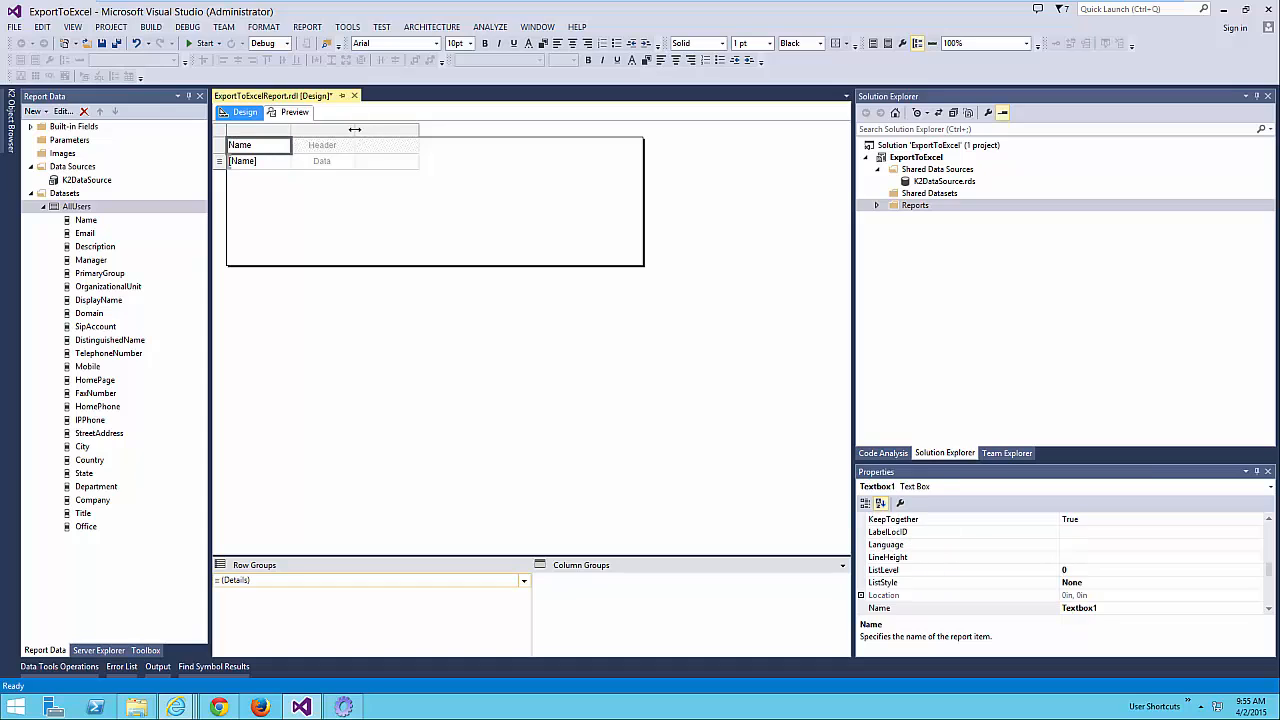
right_click(272, 132)
mouse_move(371, 138)
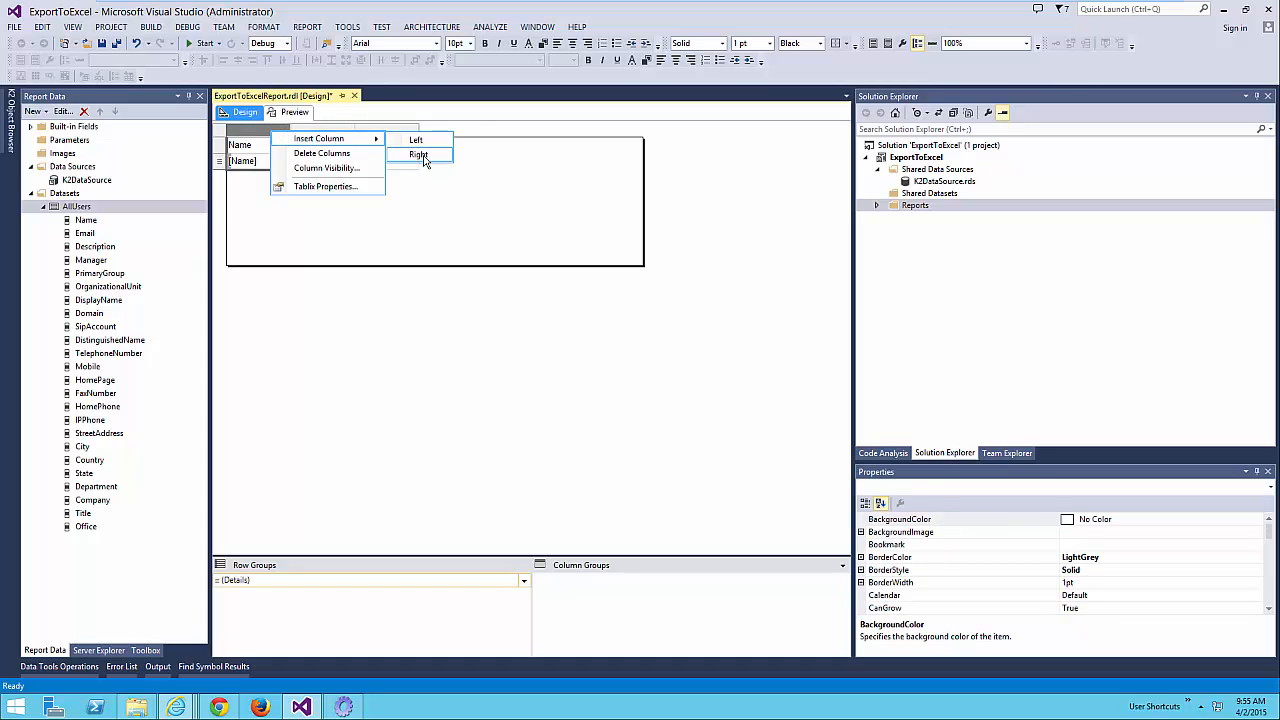
left_click(414, 157)
right_click(338, 131)
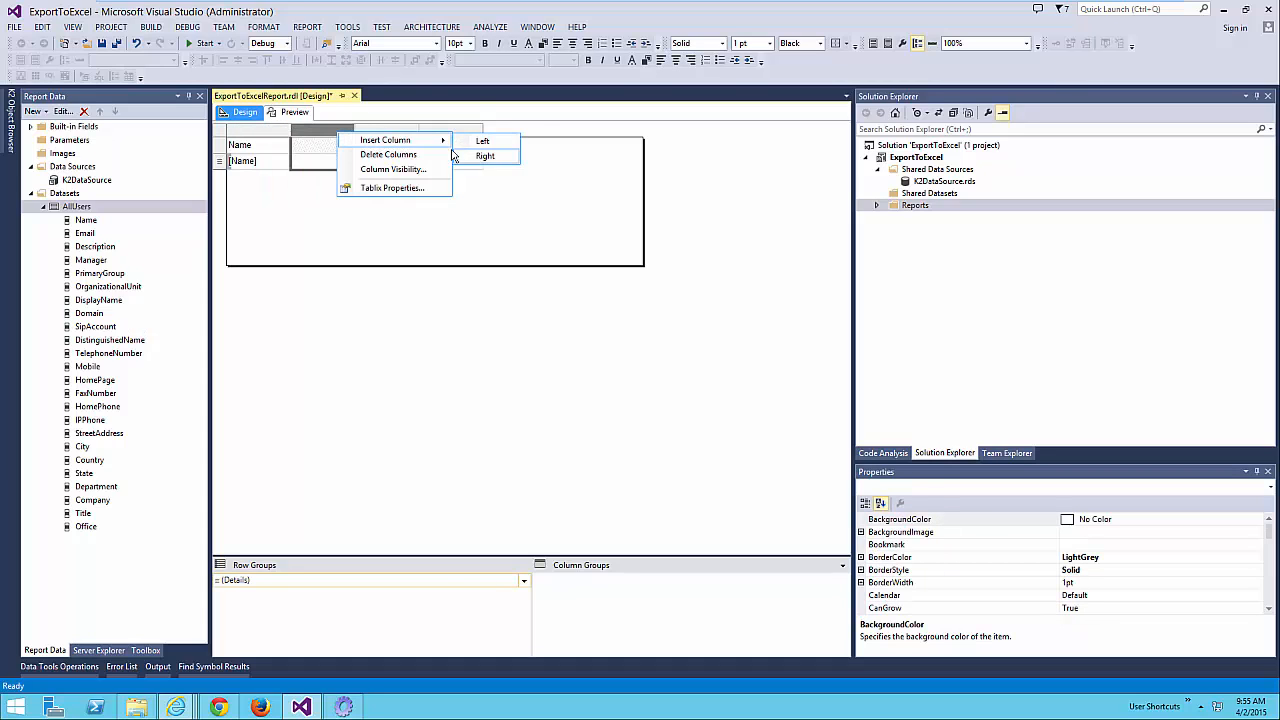
left_click(475, 158)
right_click(336, 131)
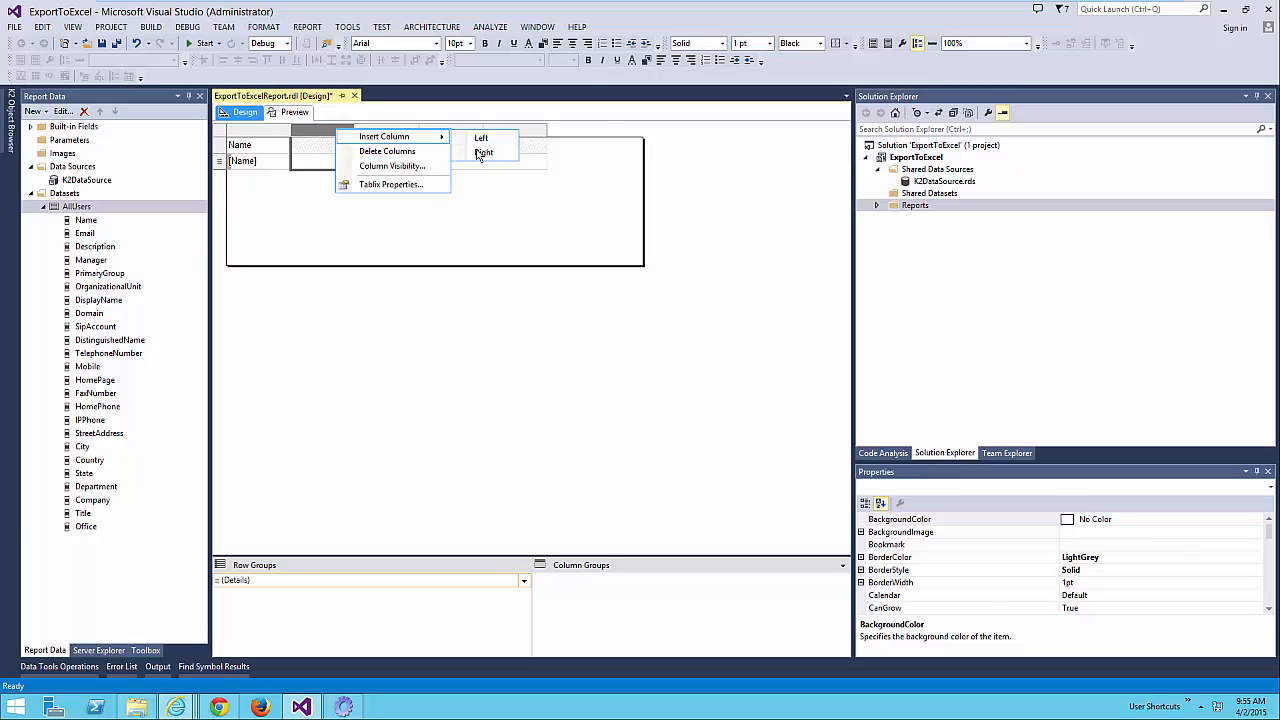
left_click(476, 156)
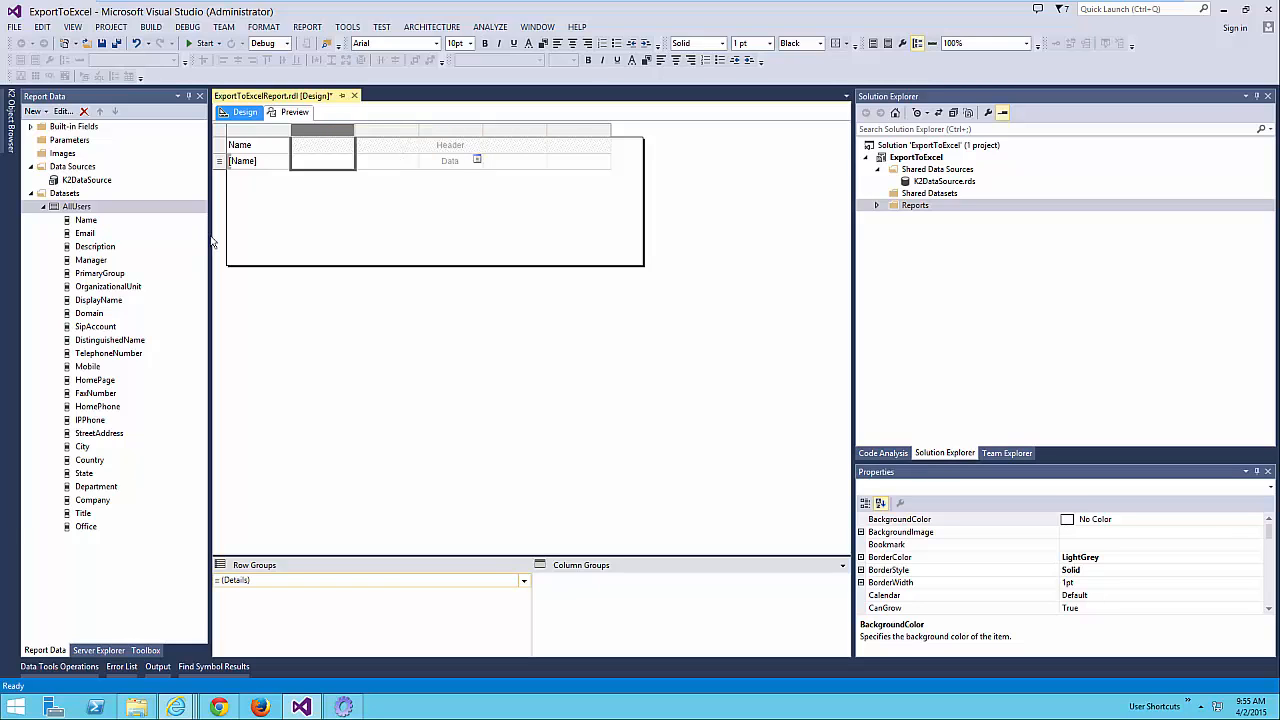
- Fill the next four table columns with DisplayName, Email, Description and Manager, checking the column order against the form in Chrome
left_click(312, 155)
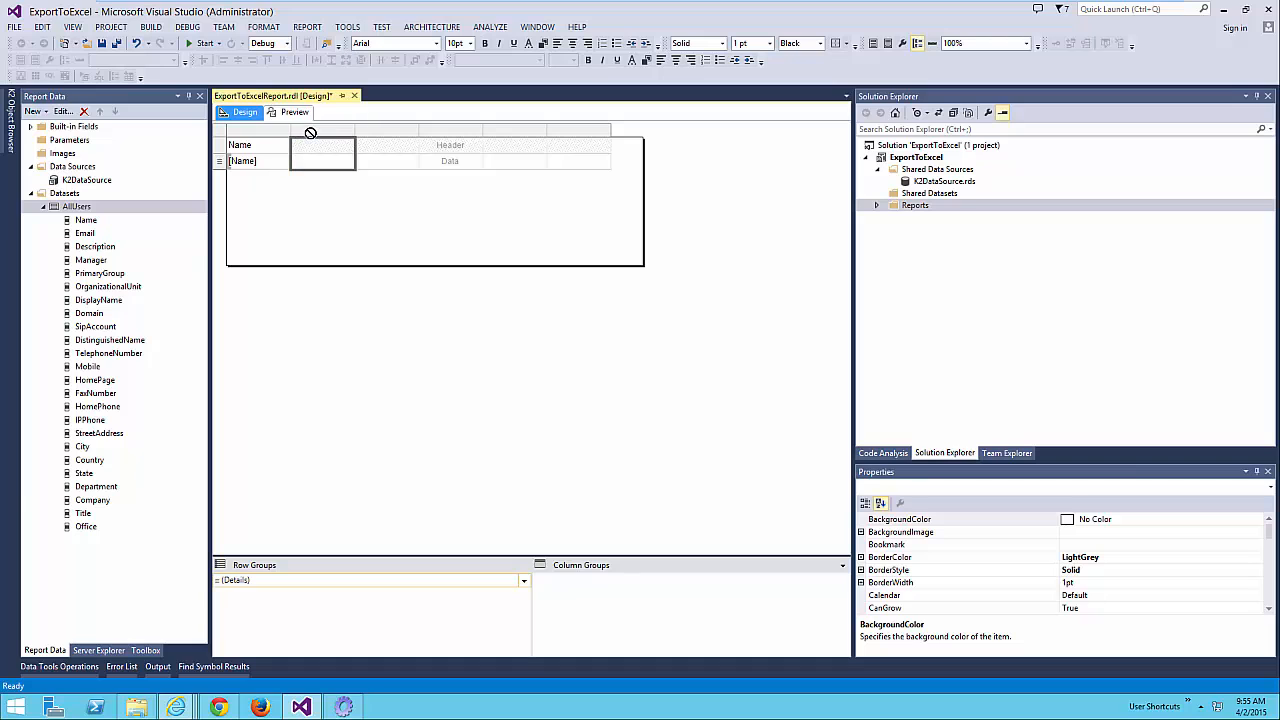
left_click_drag(104, 302, 318, 160)
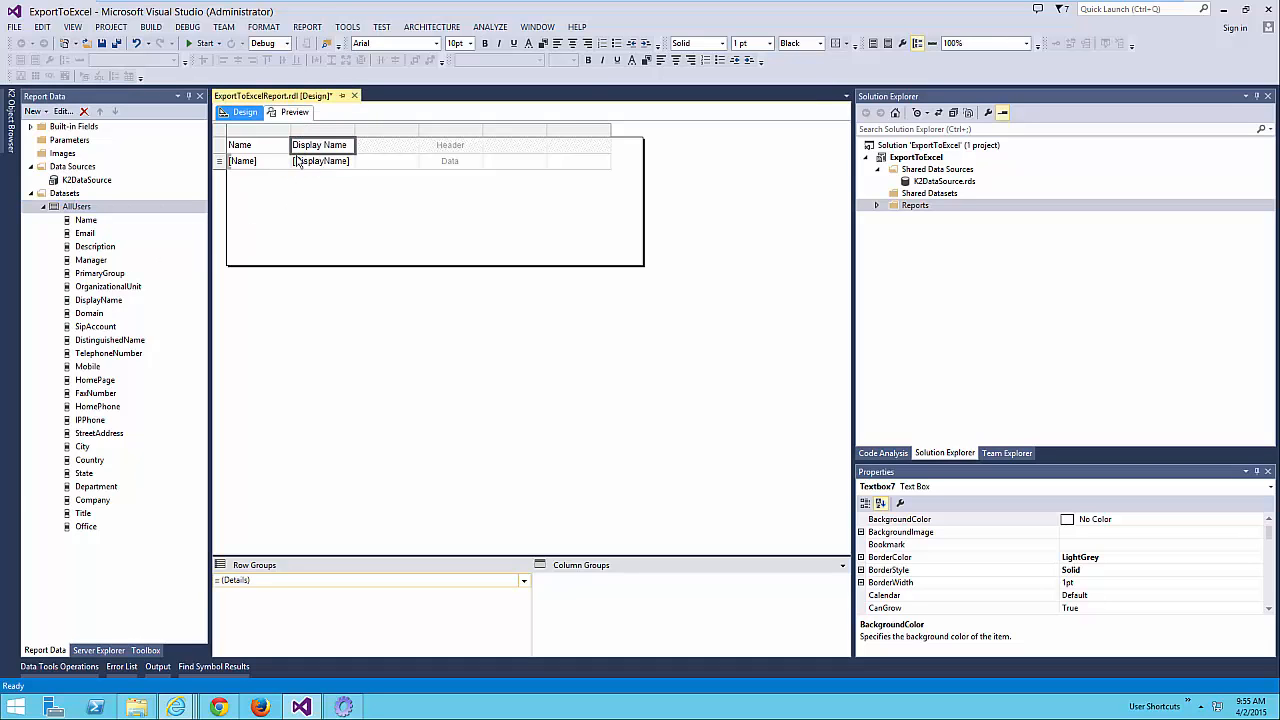
key("alt+Tab")
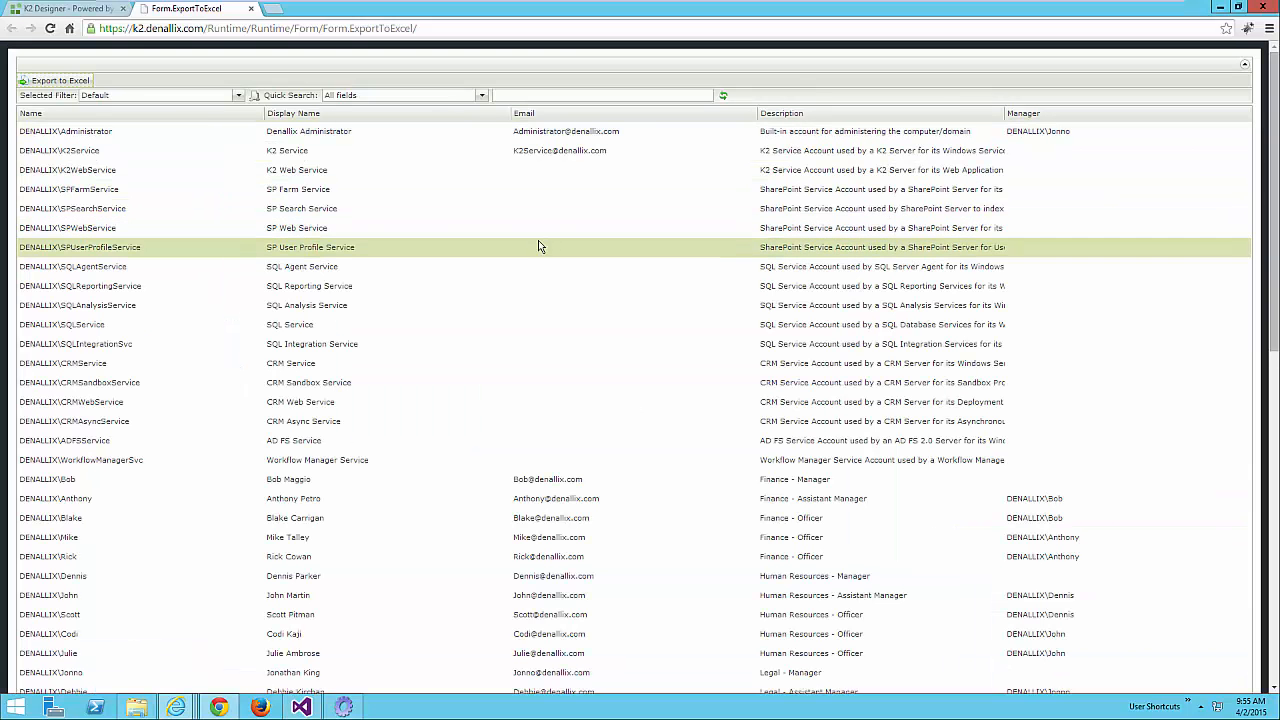
key("alt+Tab")
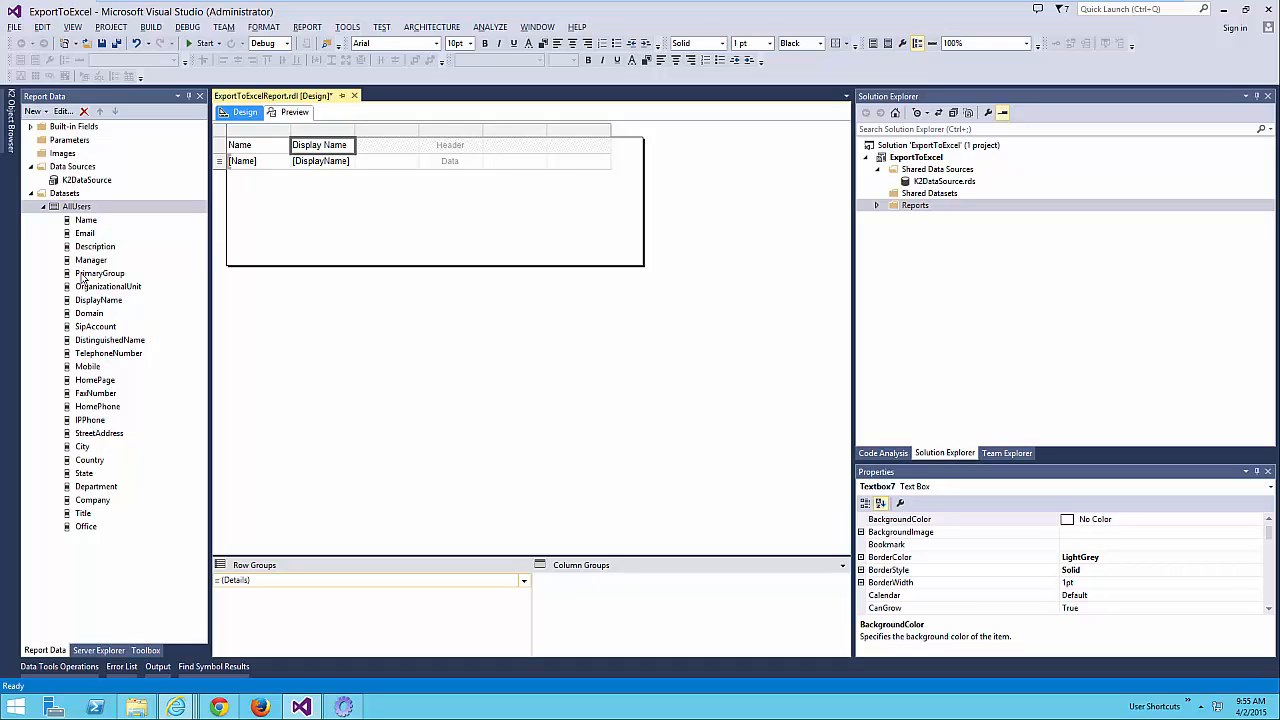
left_click_drag(84, 233, 404, 166)
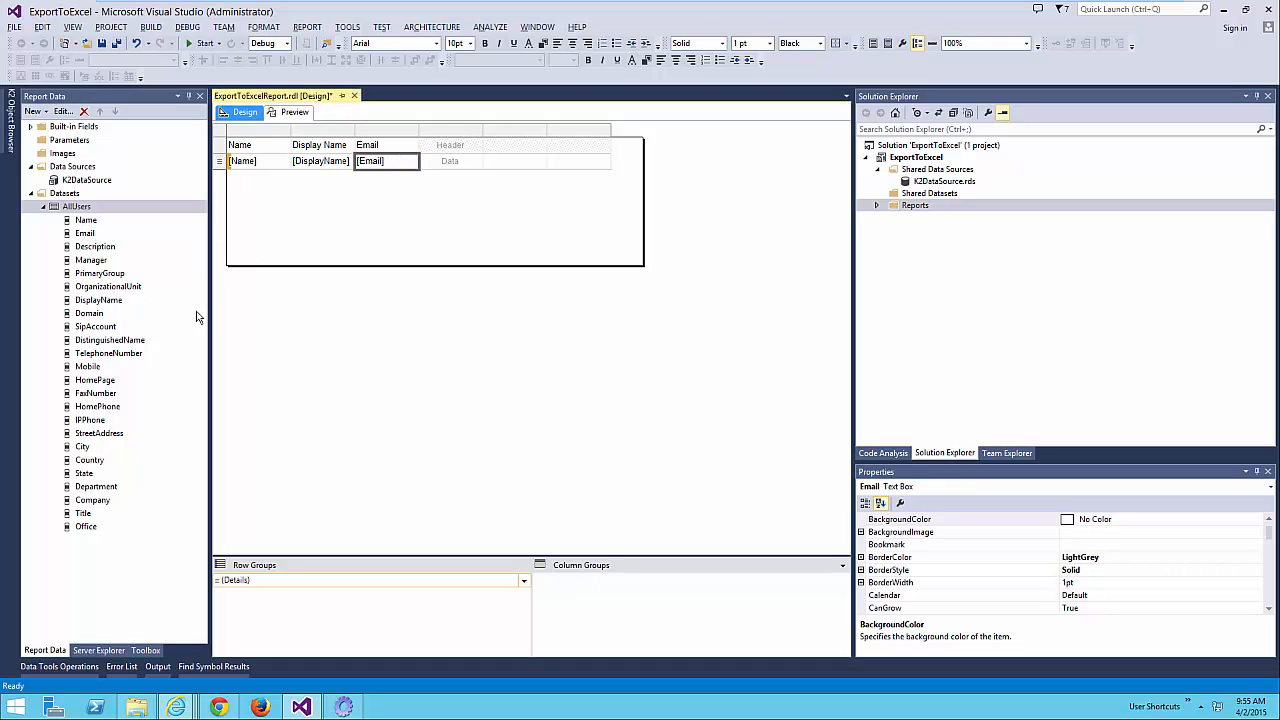
left_click_drag(96, 246, 456, 166)
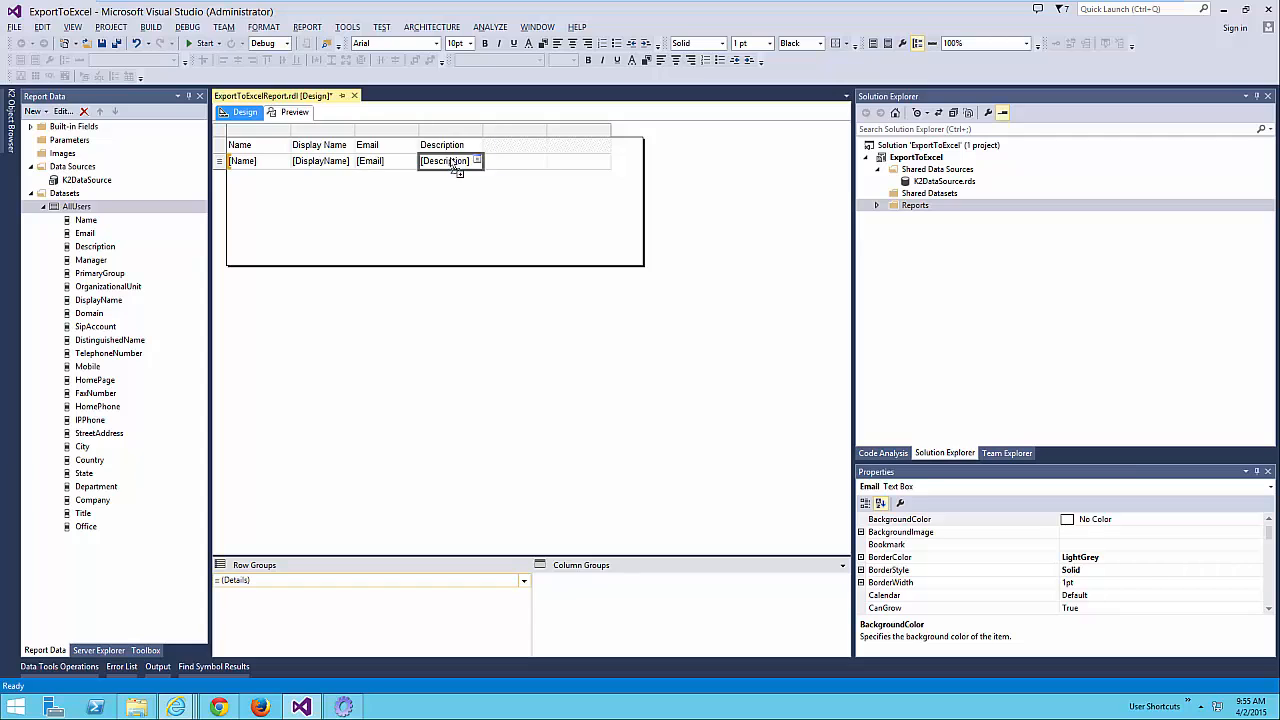
key("alt+Tab")
key("alt+Tab")
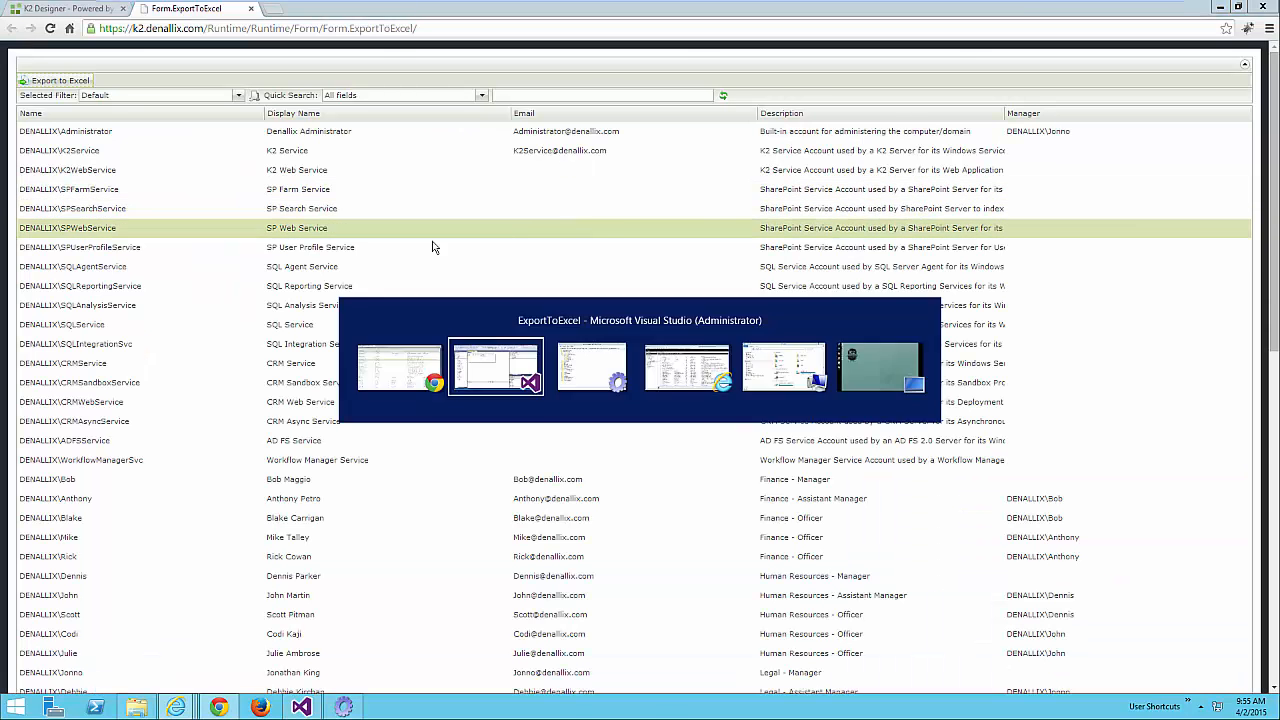
left_click_drag(91, 260, 503, 158)
- Delete the empty last column of the table, after Manager
right_click(579, 132)
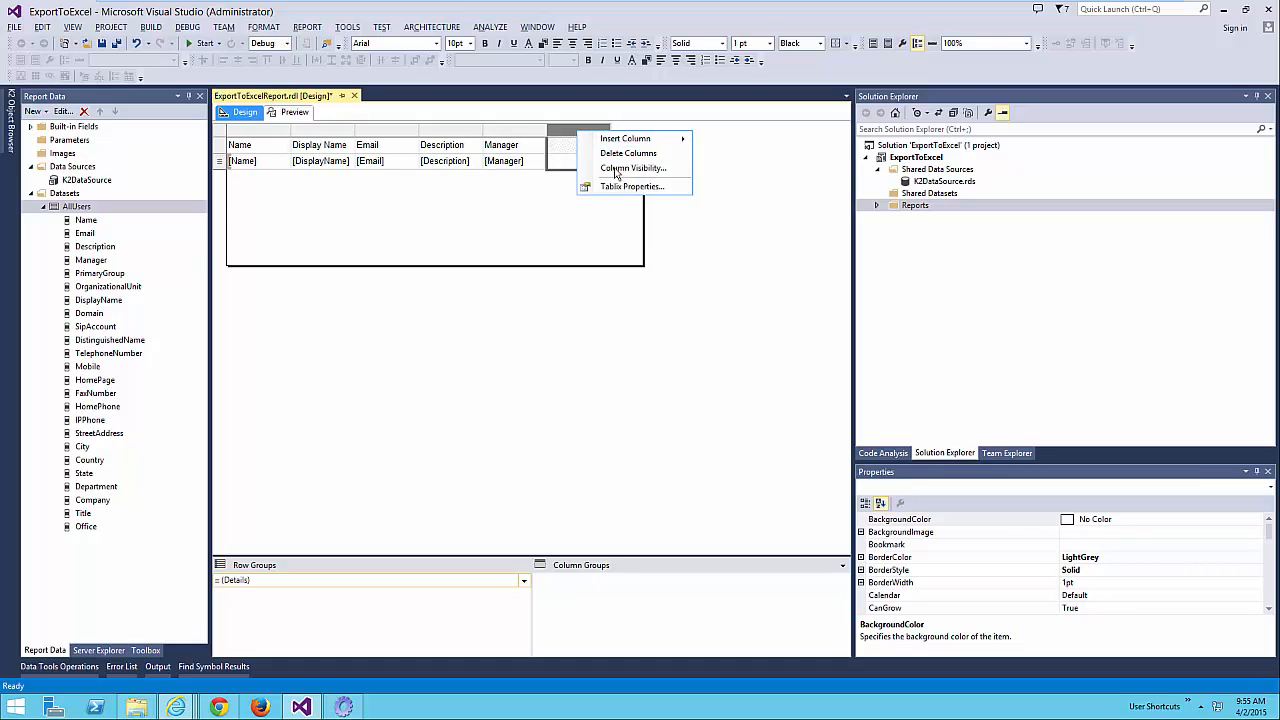
left_click(622, 153)
left_click(297, 178)
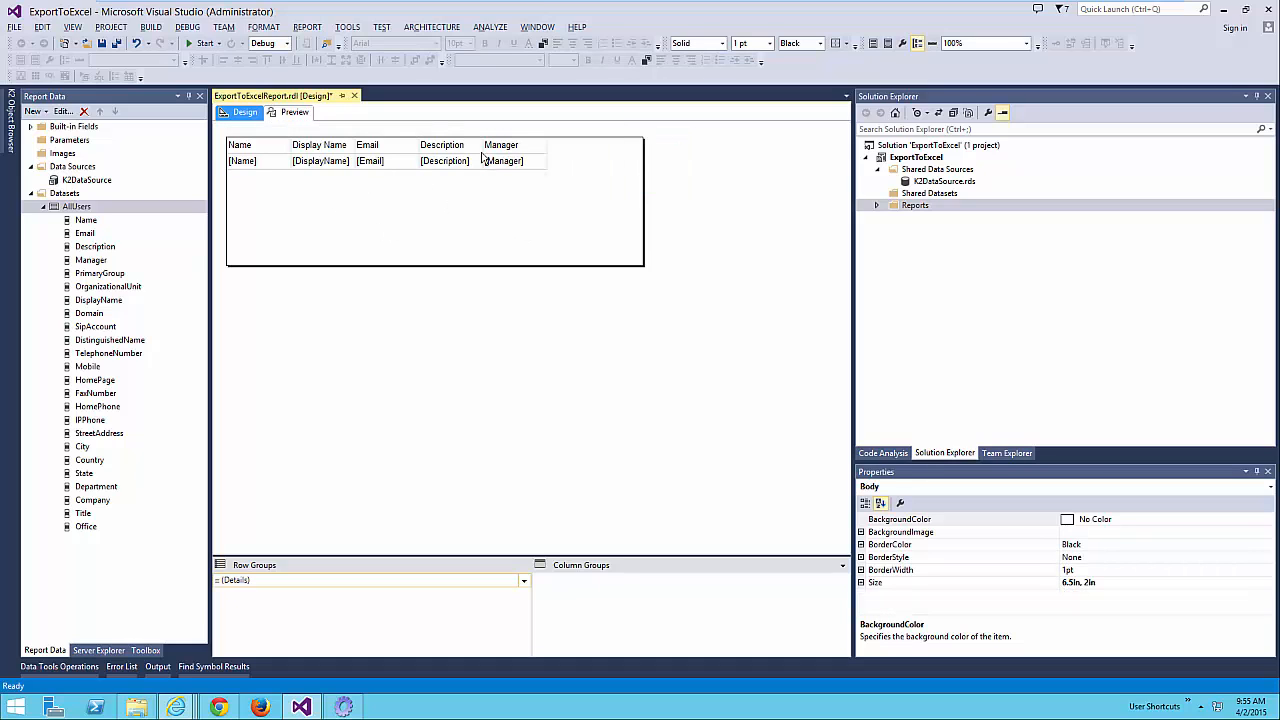
- Make the table's header row bold and shrink the report body to fit the table
left_click(241, 147)
left_click(222, 146)
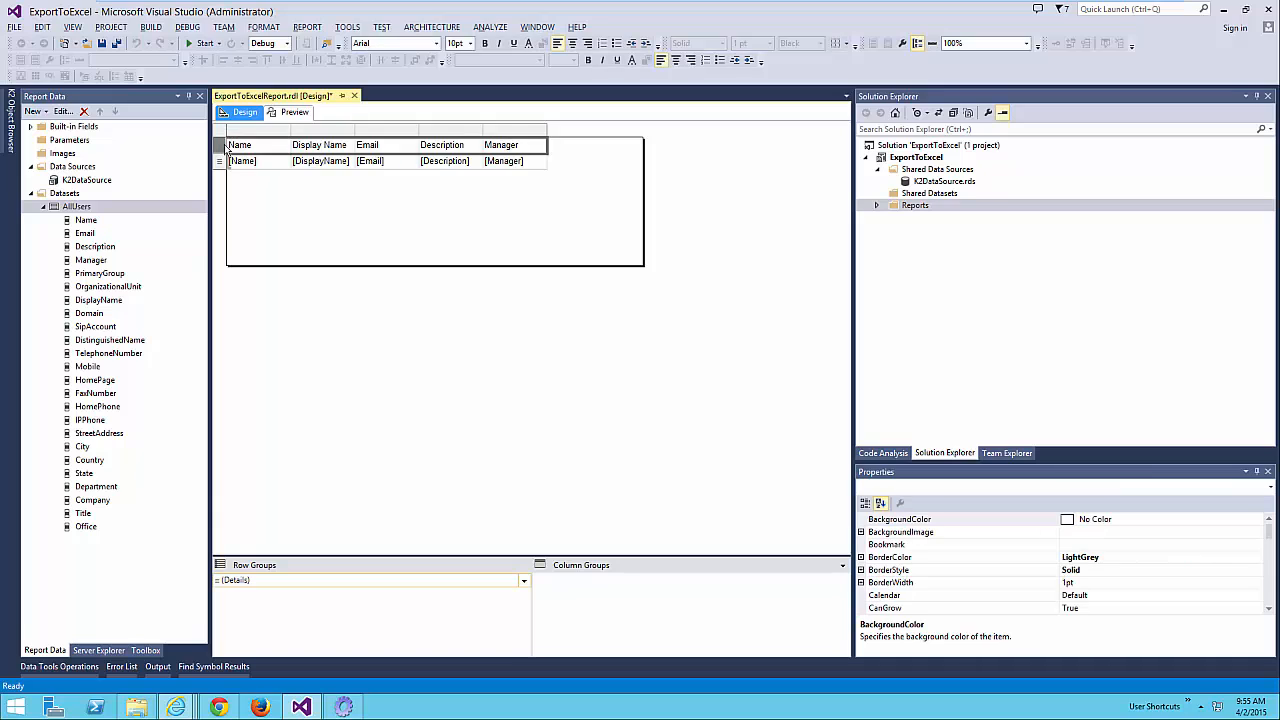
key("ctrl+b")
left_click(633, 257)
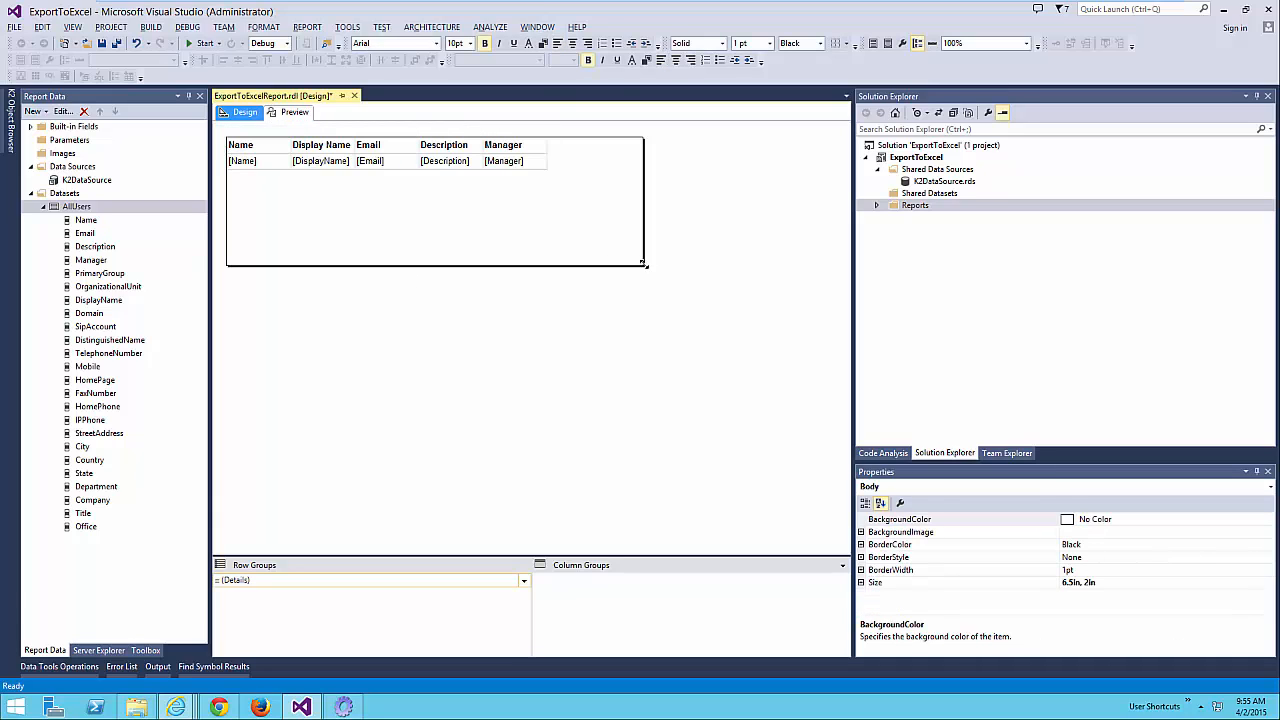
left_click_drag(644, 265, 548, 170)
left_click(420, 189)
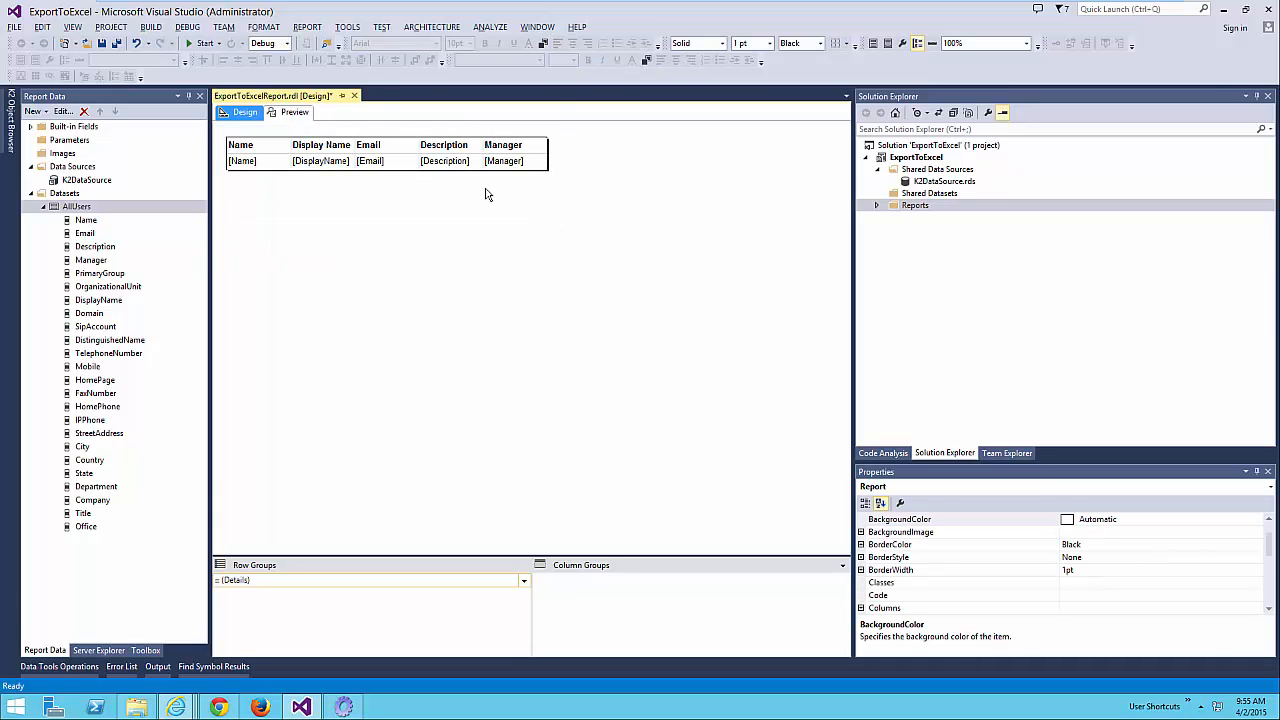
- Preview the report, compare it with the user list on the Chrome form, and return to the report design
left_click(294, 112)
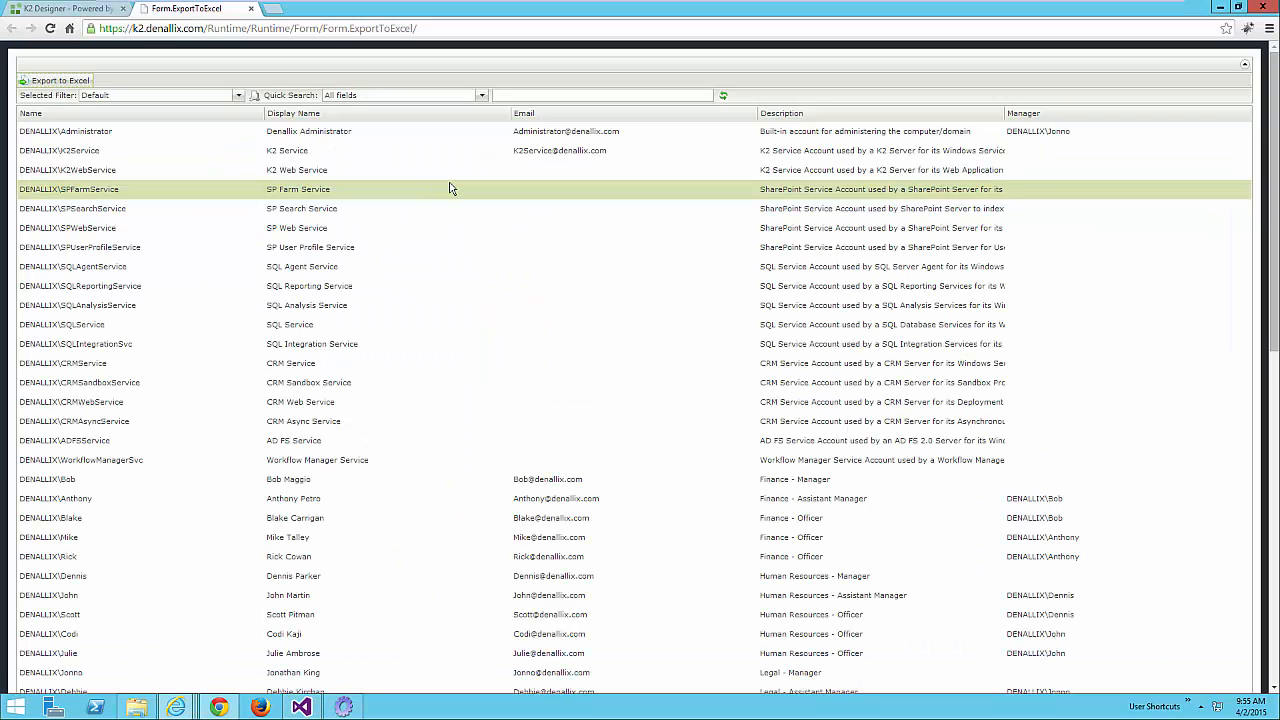
key("alt+Tab")
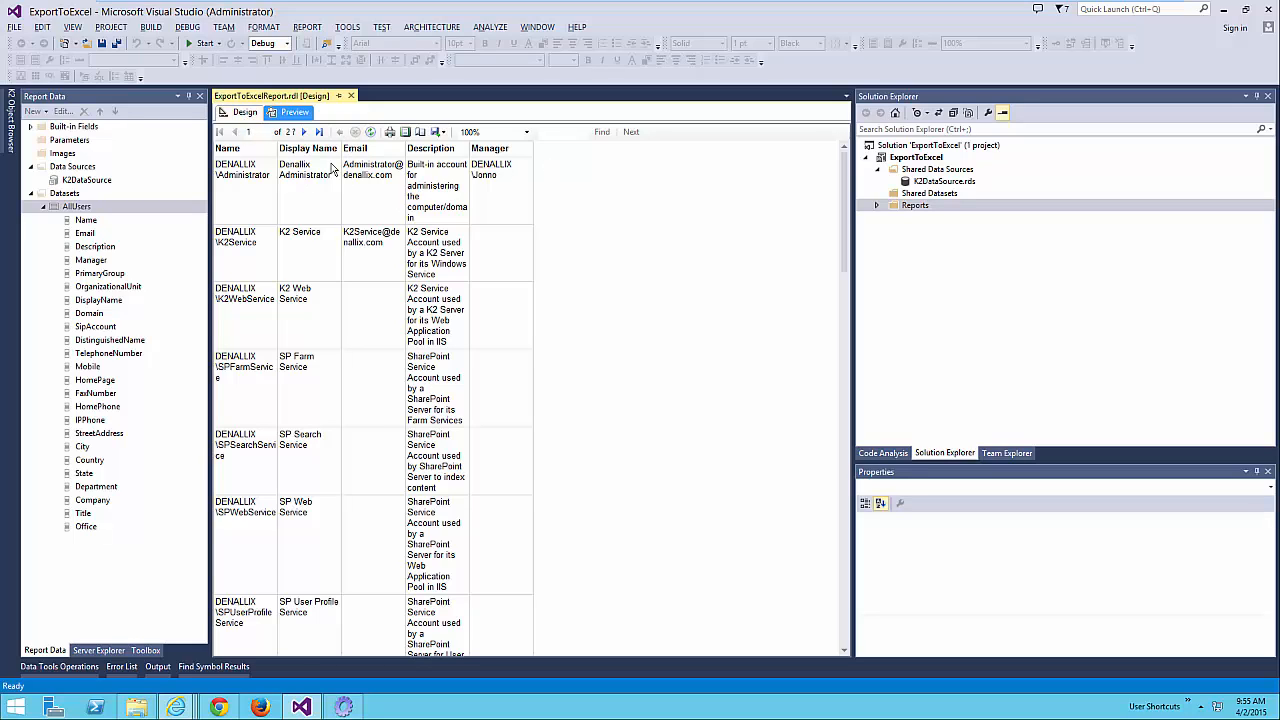
left_click(241, 114)
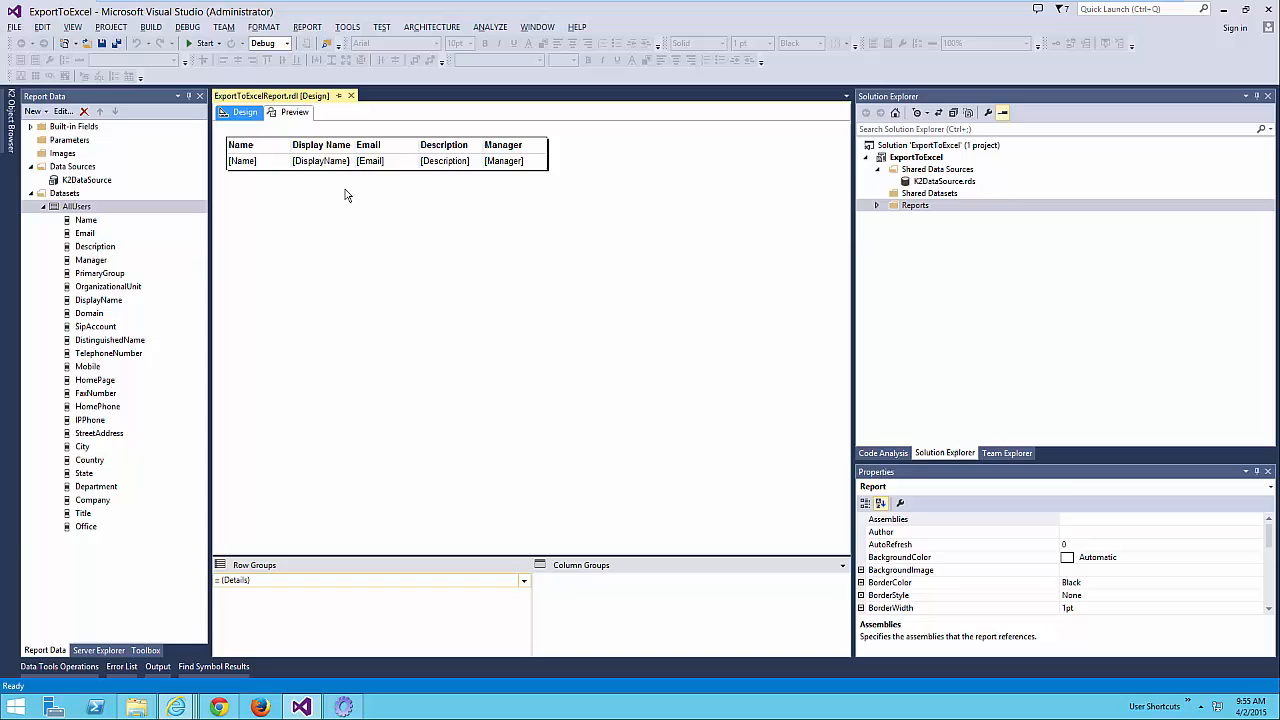
- Widen the Name, Display Name, Email, Description and Manager columns to about twice their width
left_click(277, 148)
left_click_drag(292, 130, 484, 130)
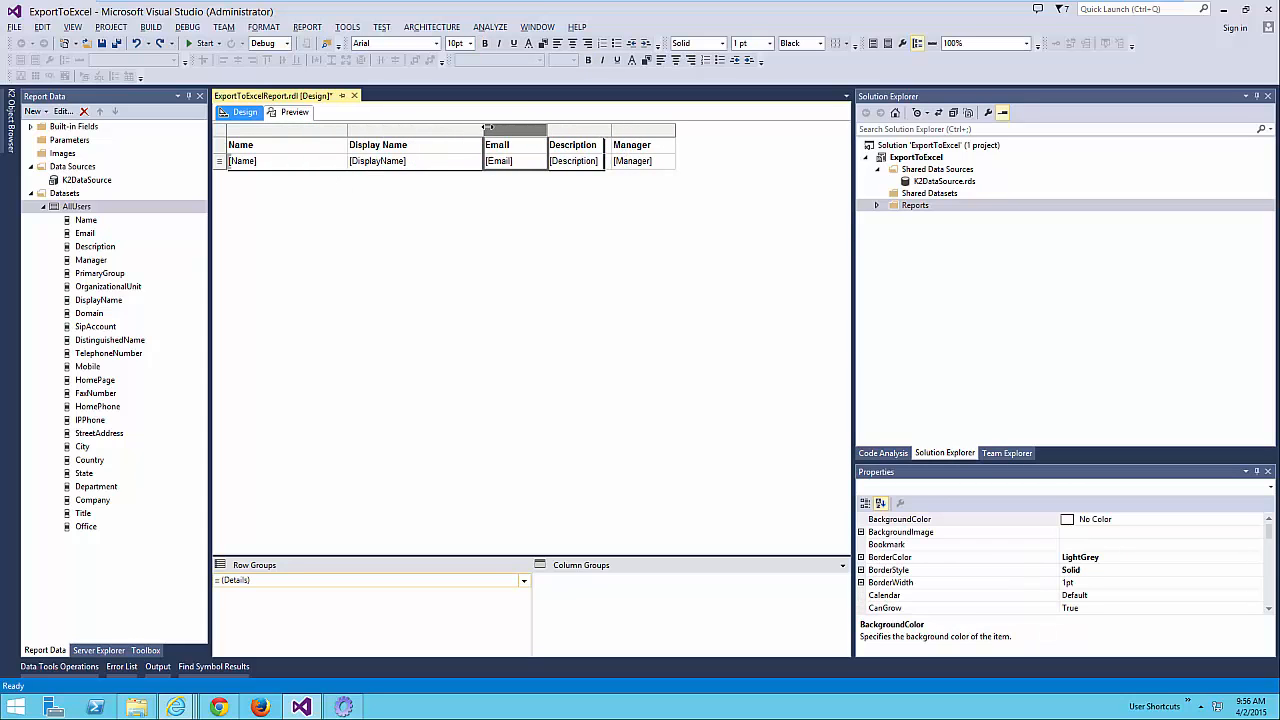
left_click(566, 128)
left_click_drag(566, 128, 864, 128)
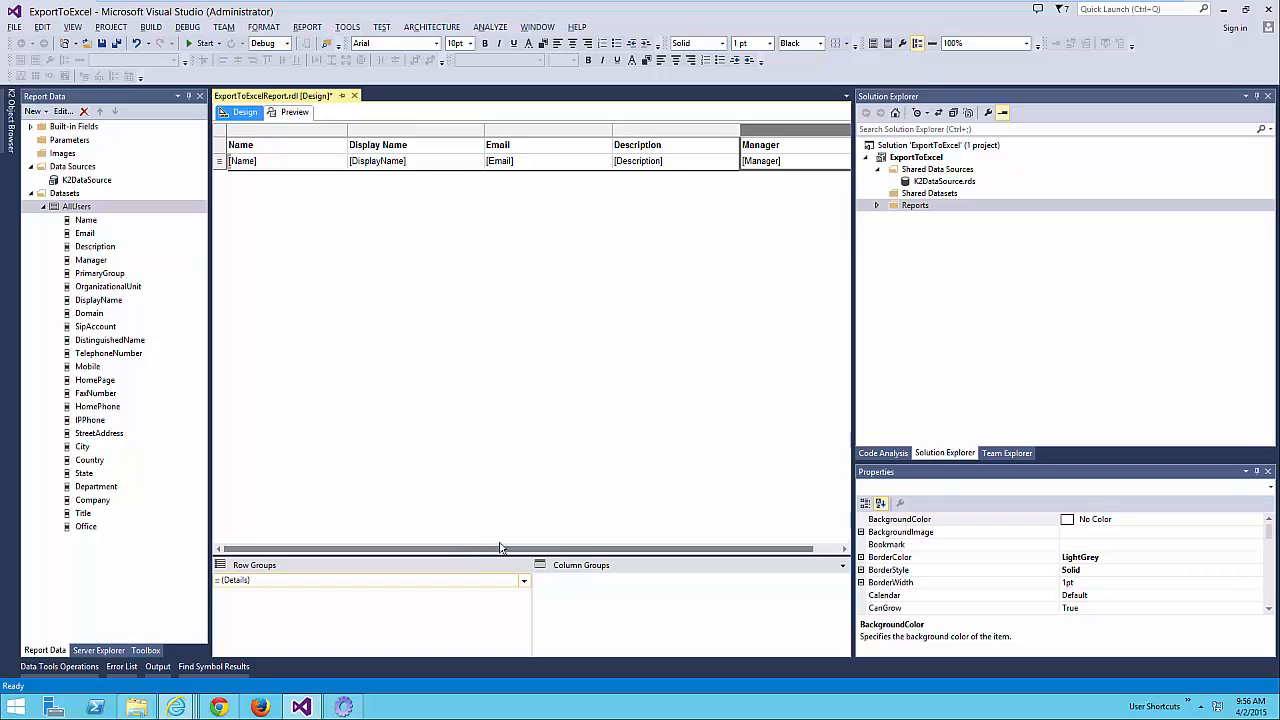
left_click_drag(501, 548, 540, 548)
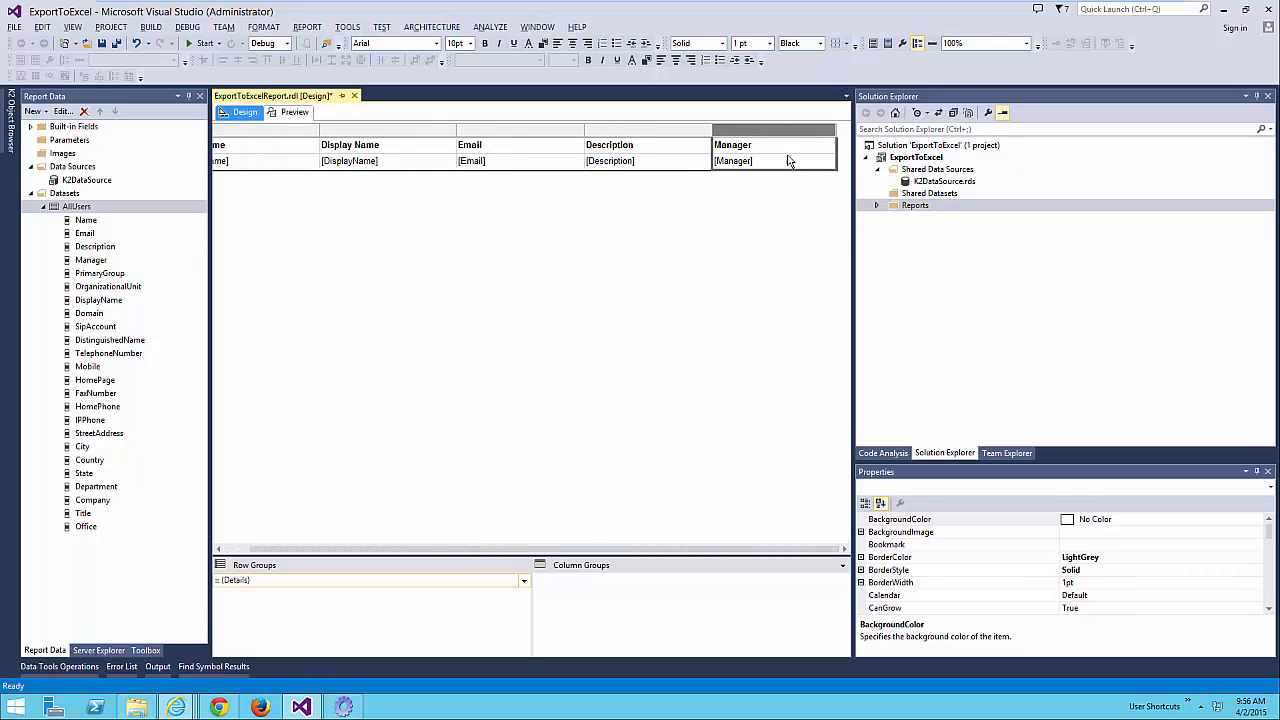
left_click(643, 500)
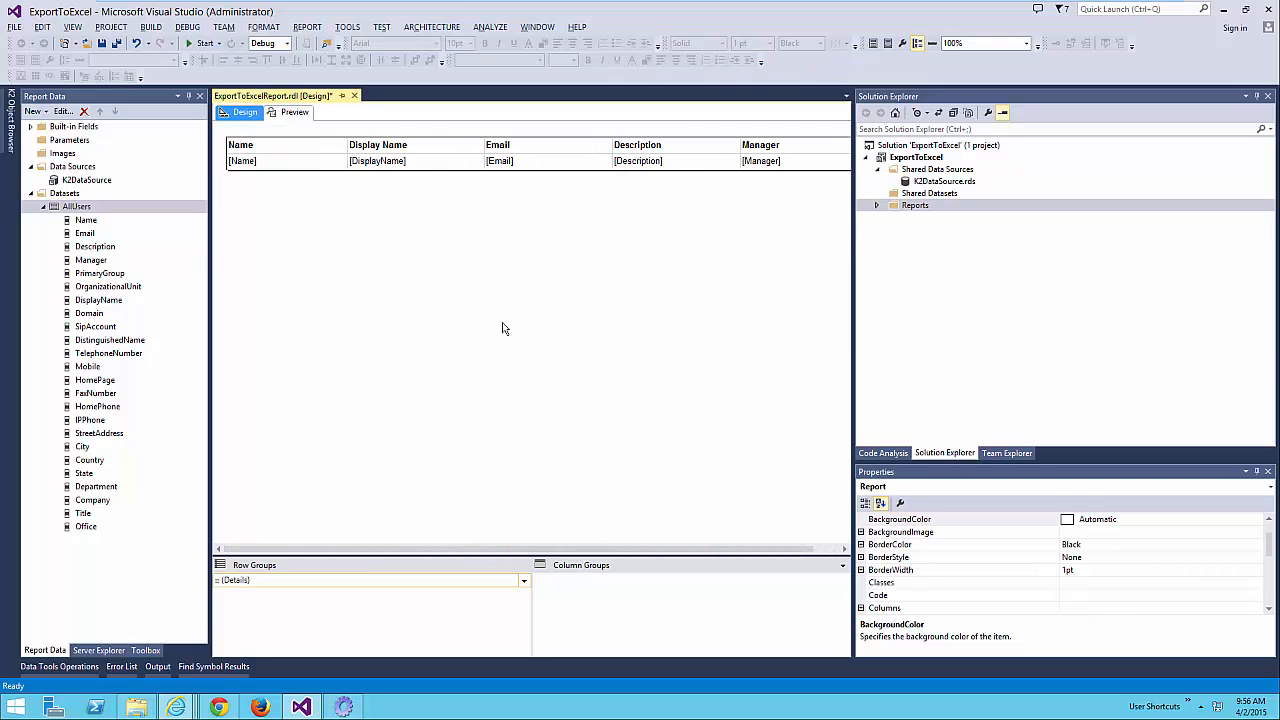
- Preview the report with the widened columns, look through its first page, and return to the design
left_click(296, 112)
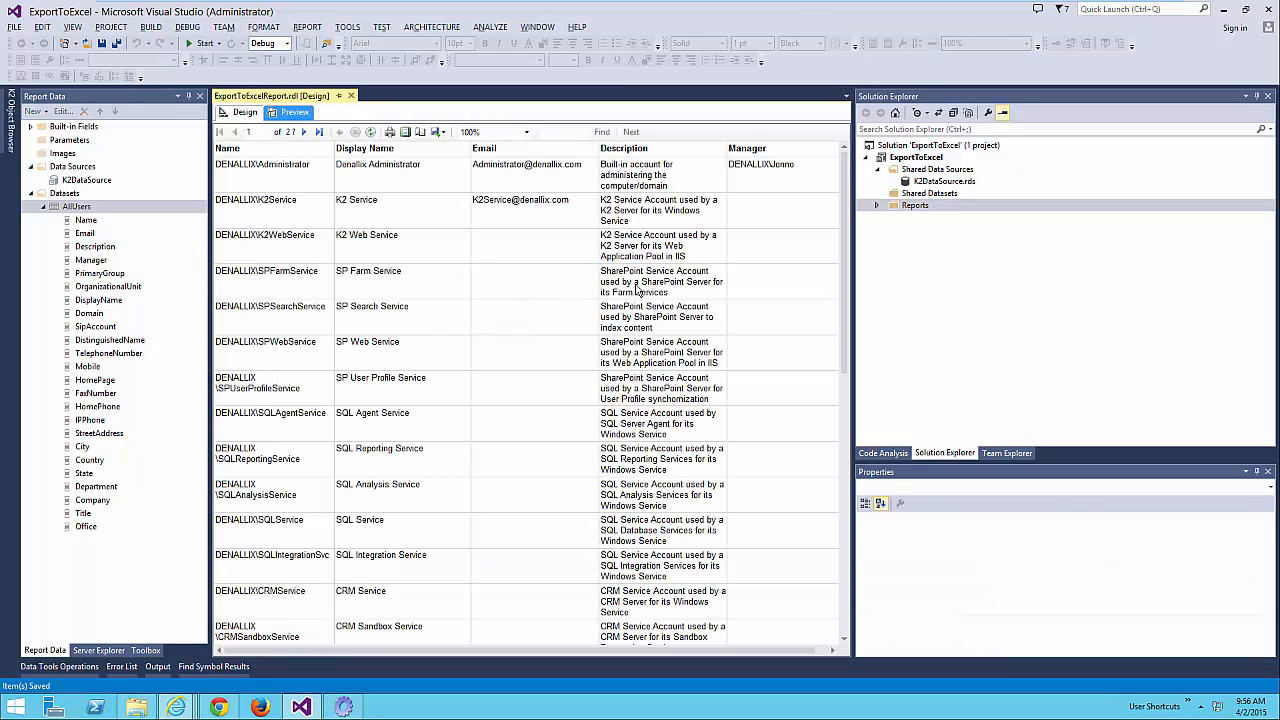
scroll(521, 313, "down", 10)
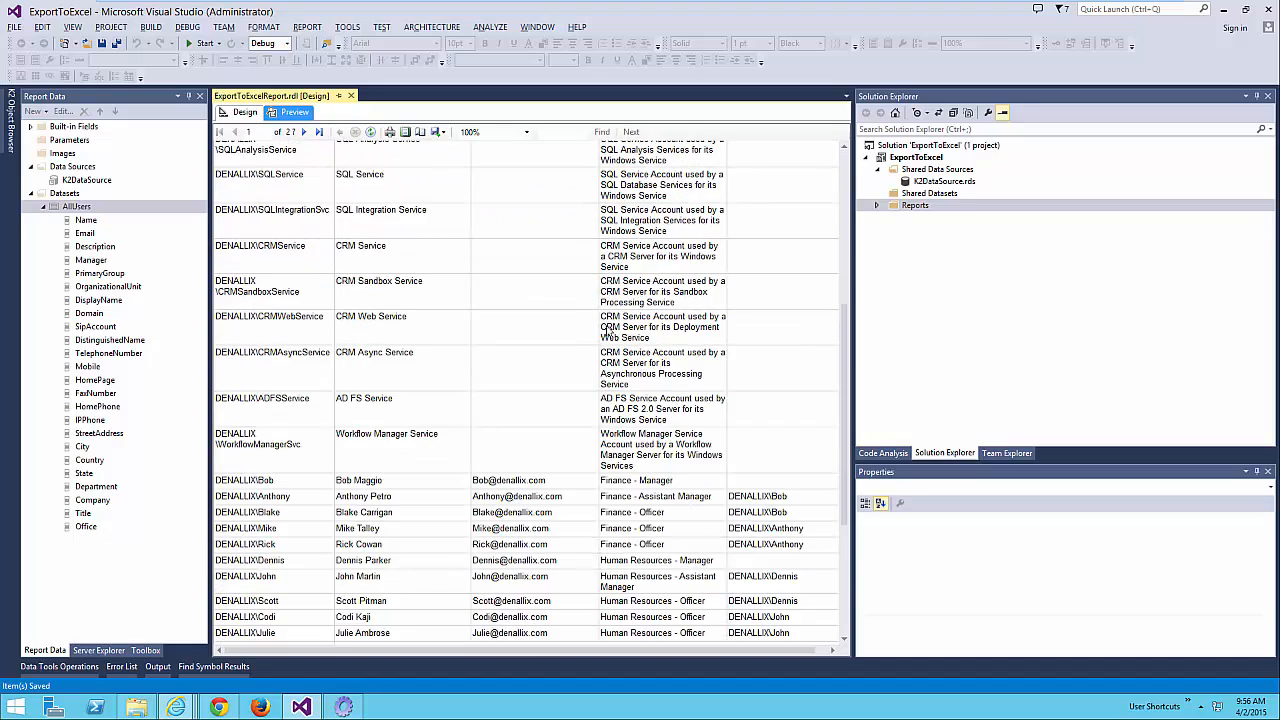
scroll(510, 230, "up", 10)
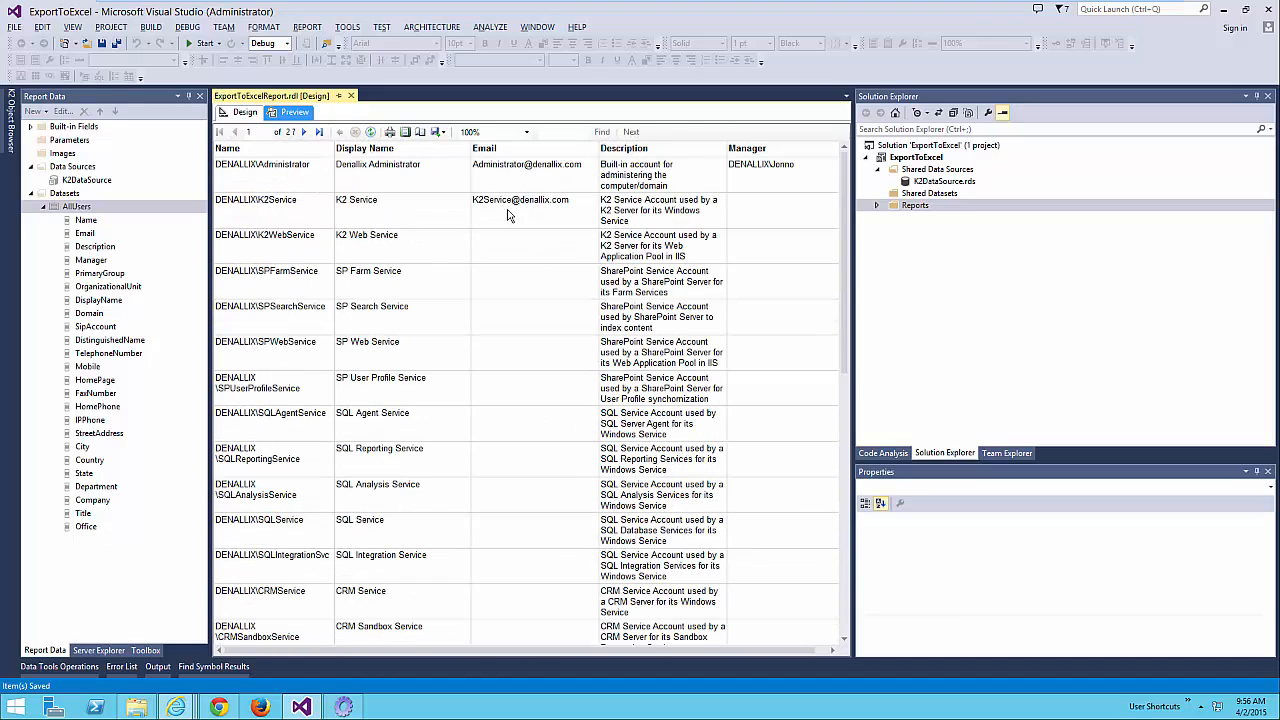
left_click(245, 112)
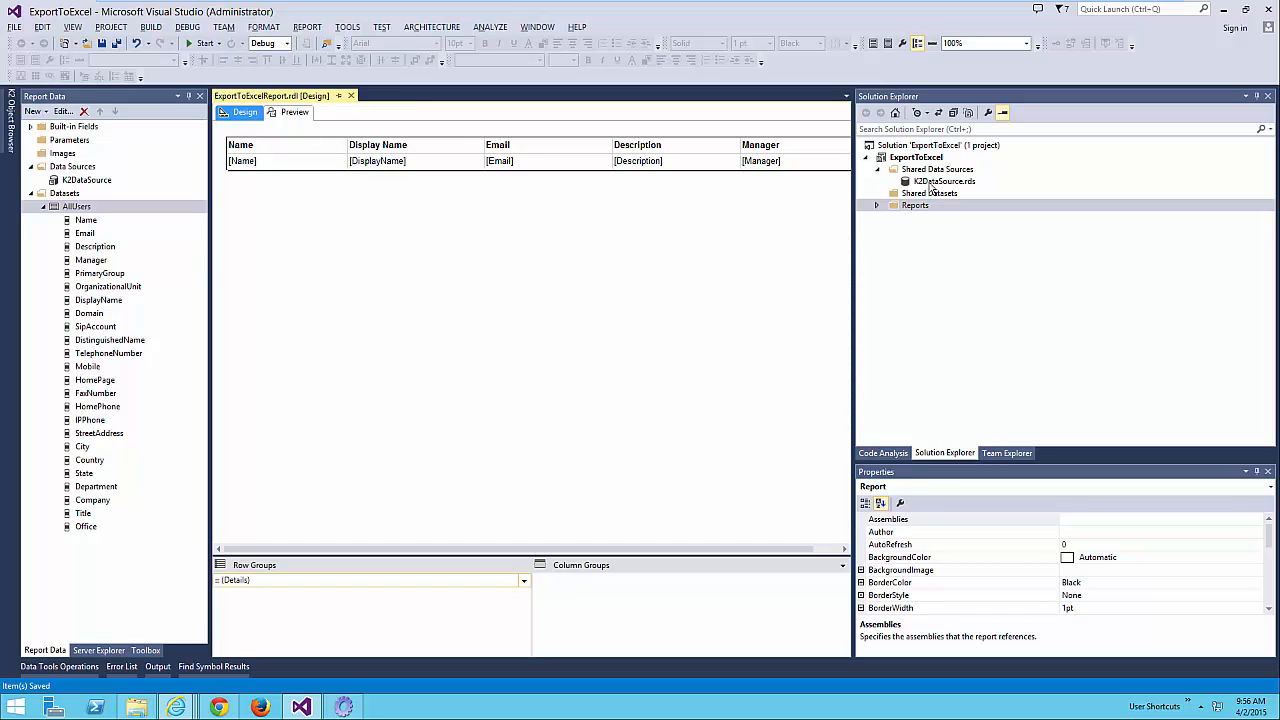
- Try to deploy the ExportToExcel project without a target server URL
right_click(912, 157)
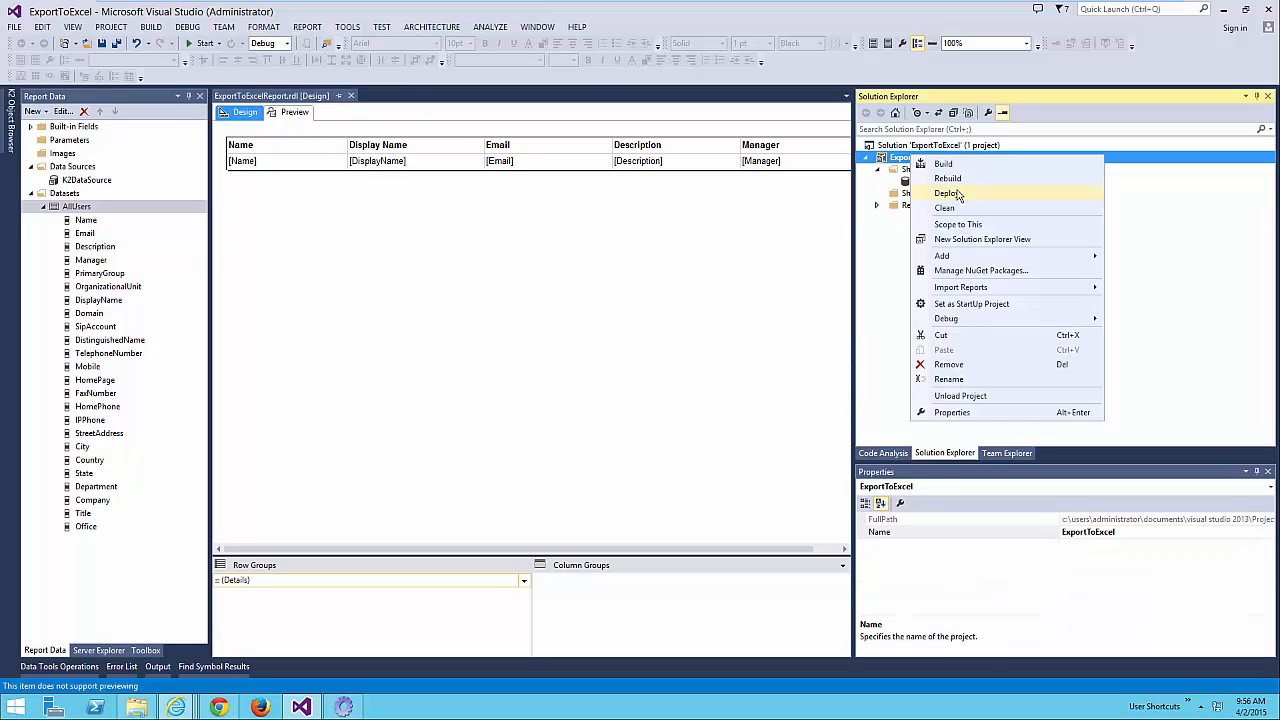
left_click(950, 195)
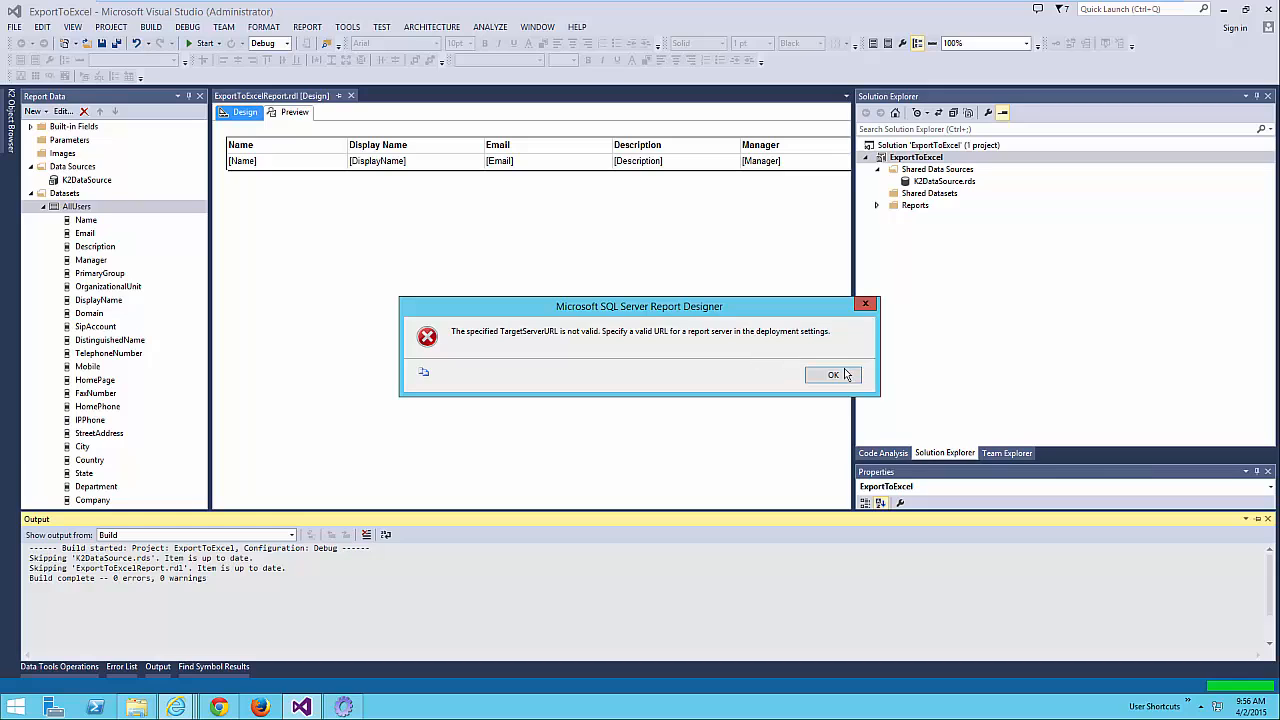
left_click(846, 372)
right_click(930, 162)
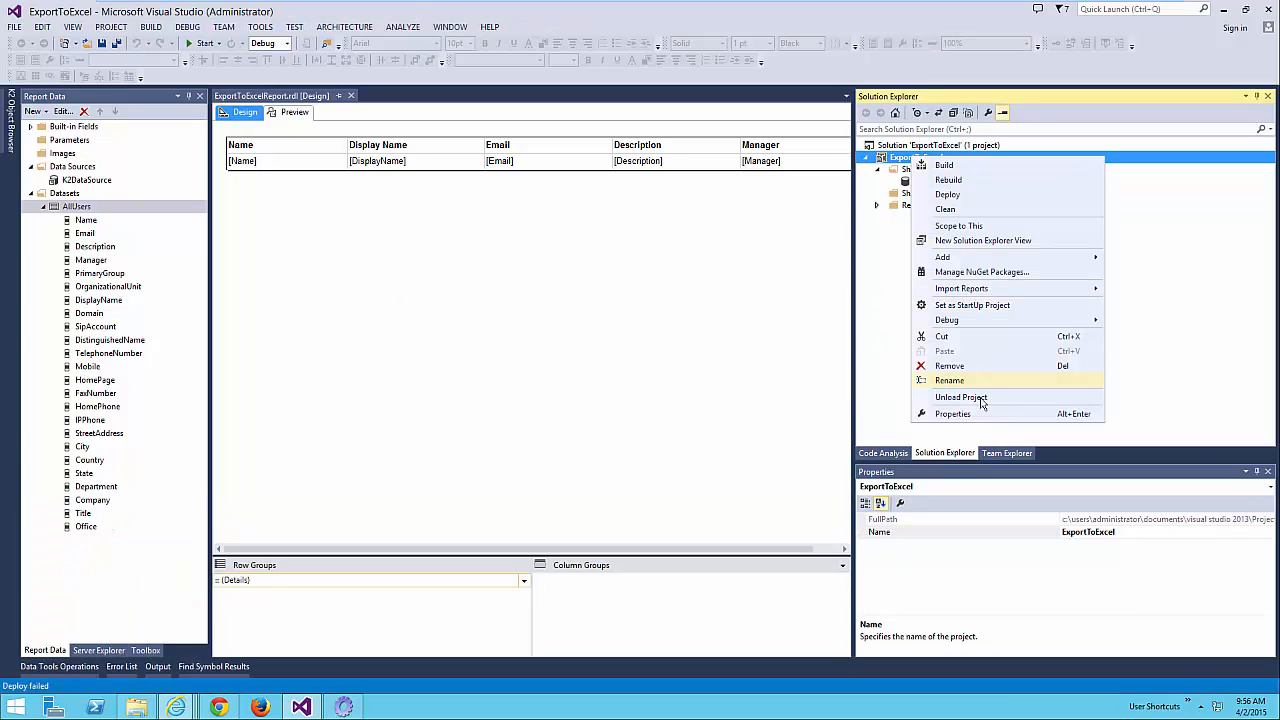
left_click(950, 414)
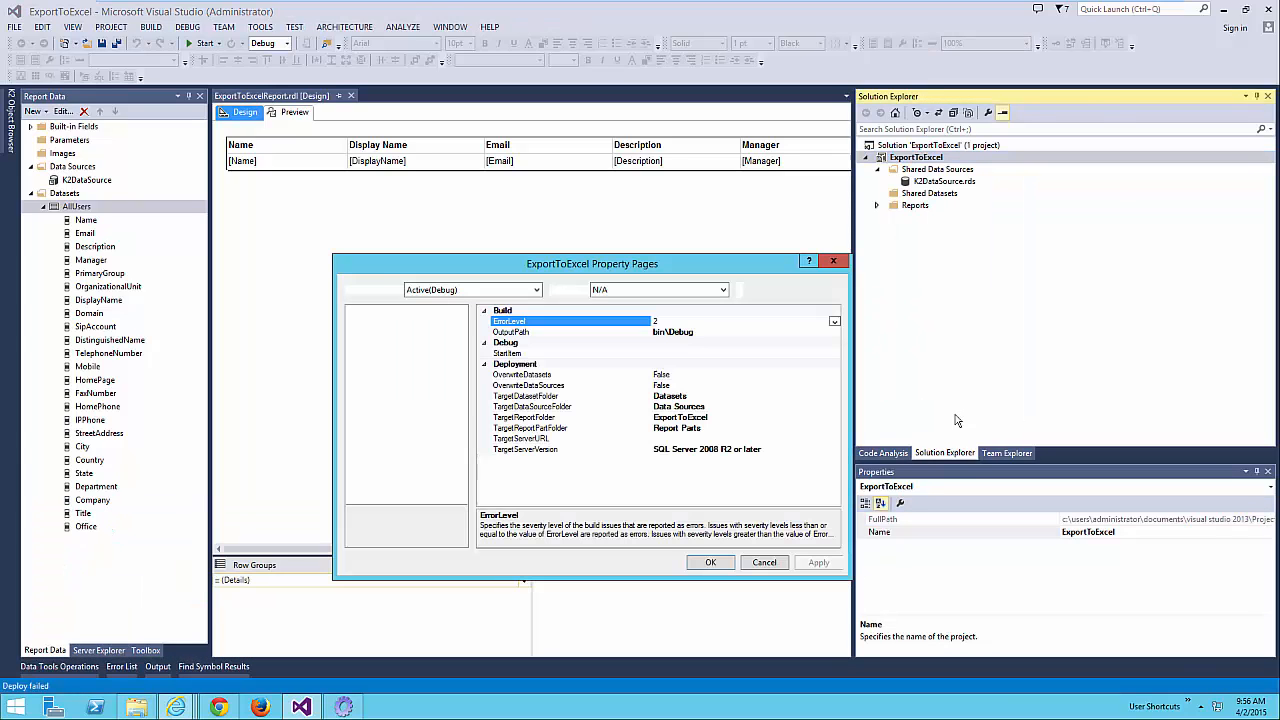
left_click(675, 440)
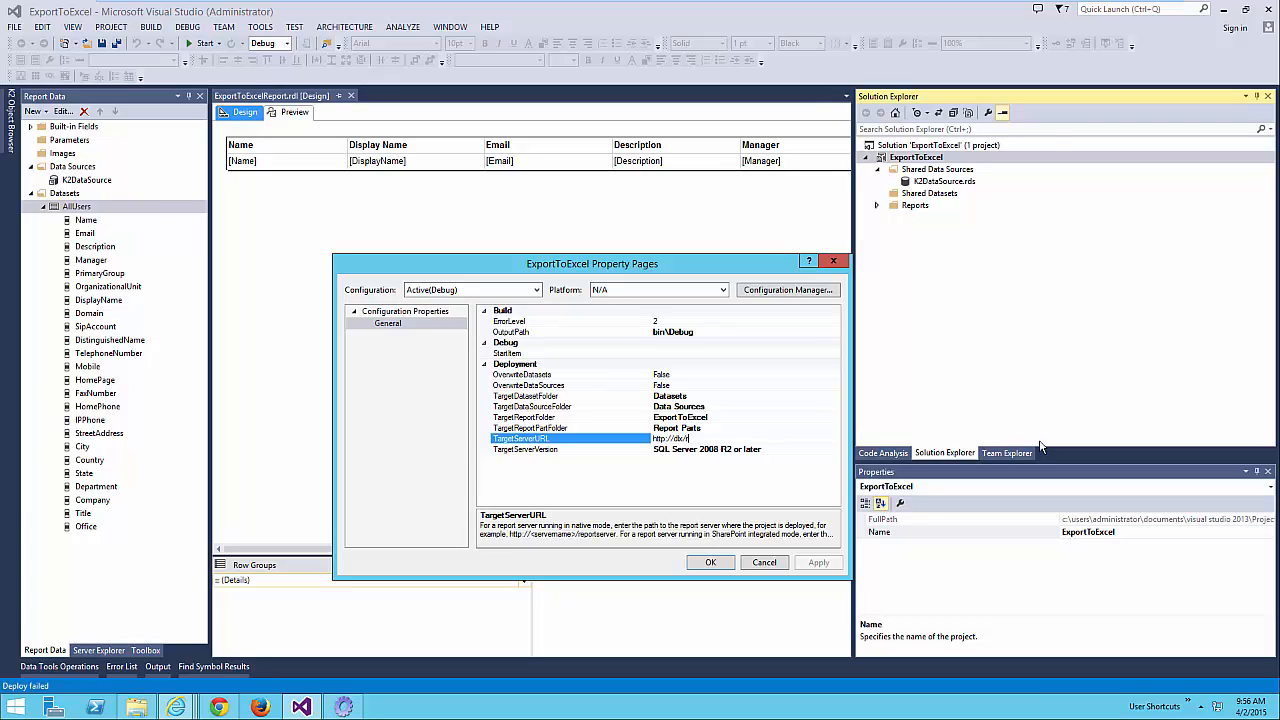
type("eportserver")
left_click(710, 563)
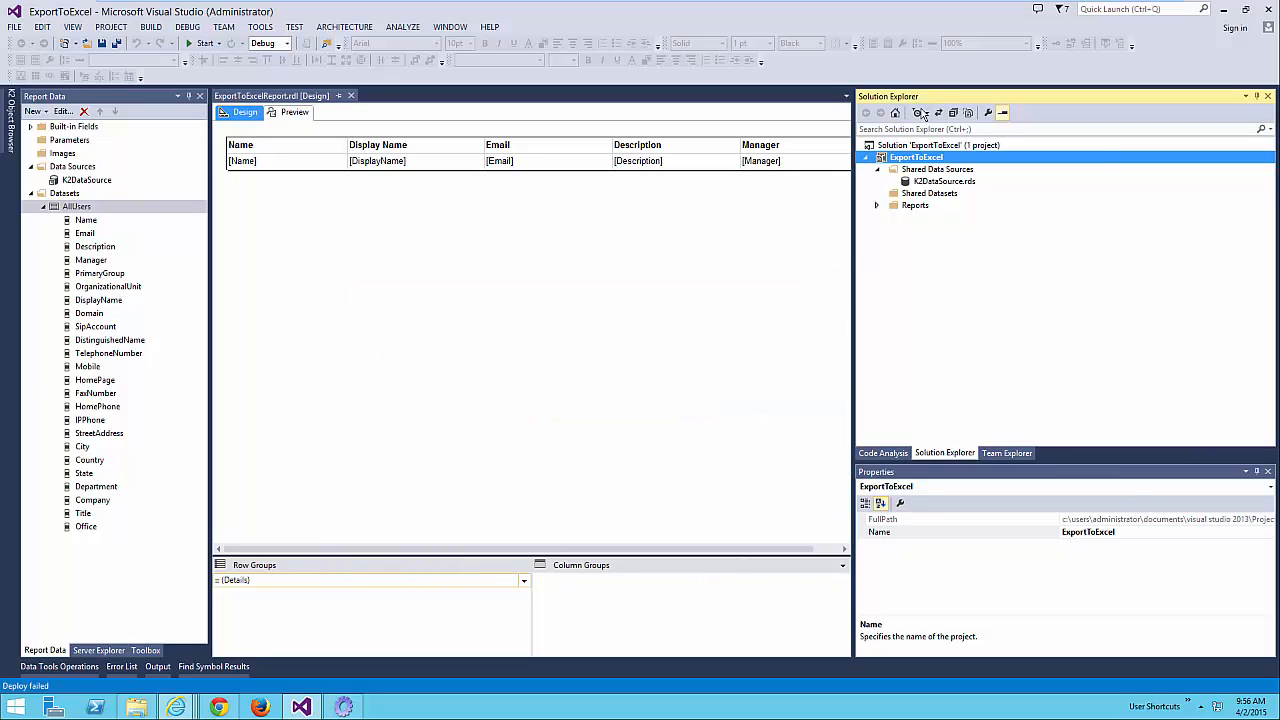
right_click(907, 157)
left_click(945, 194)
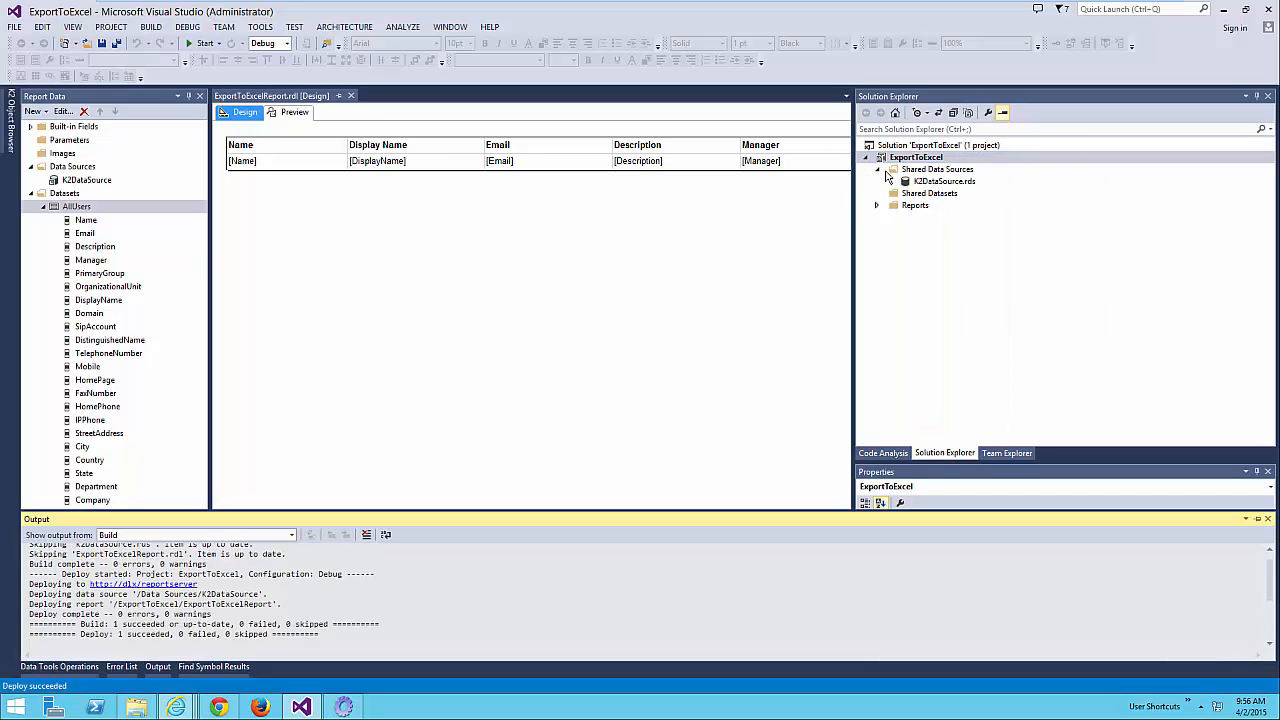
- Switch to the browser's Report Manager and open the Data Sources folder from Home
left_click(877, 170)
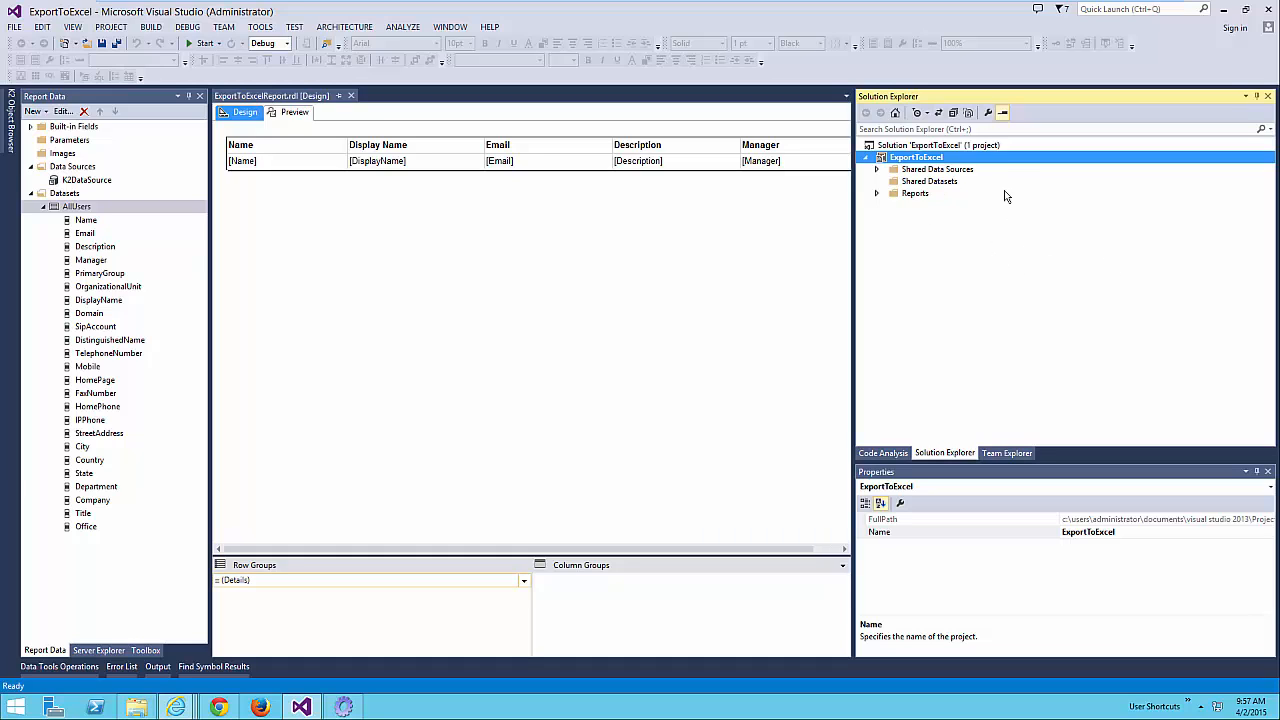
mouse_move(186, 702)
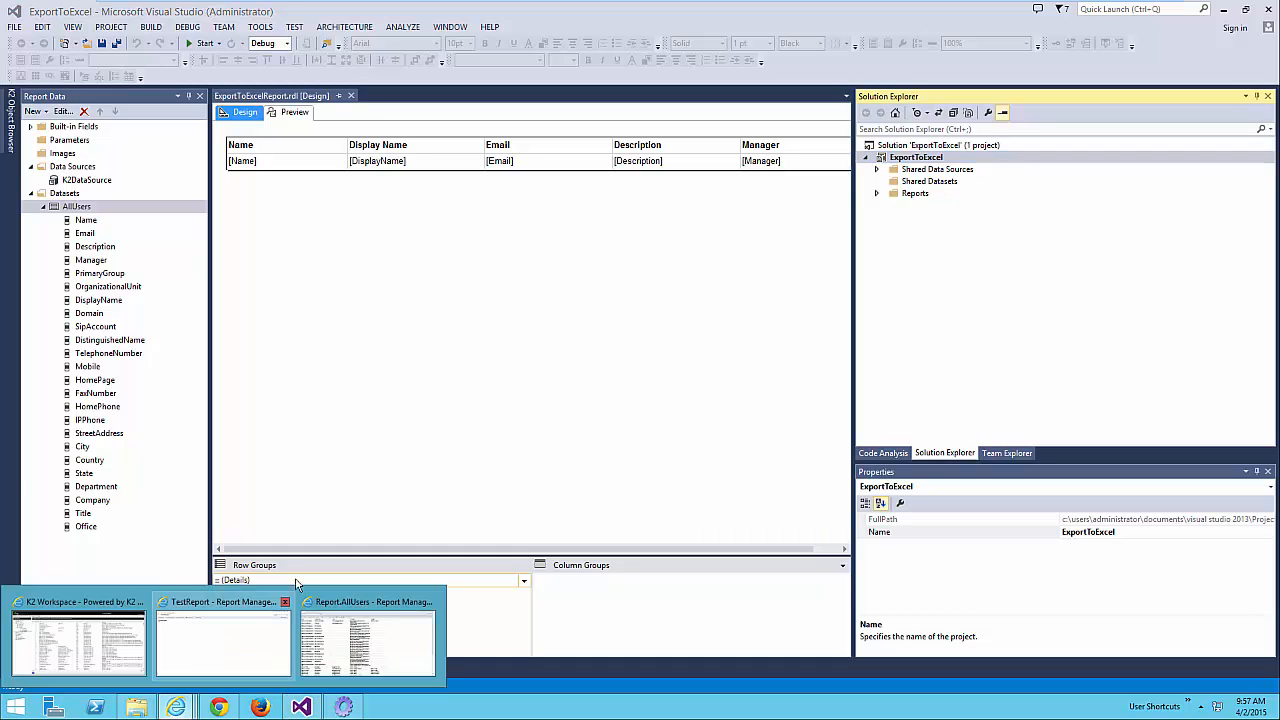
left_click(250, 657)
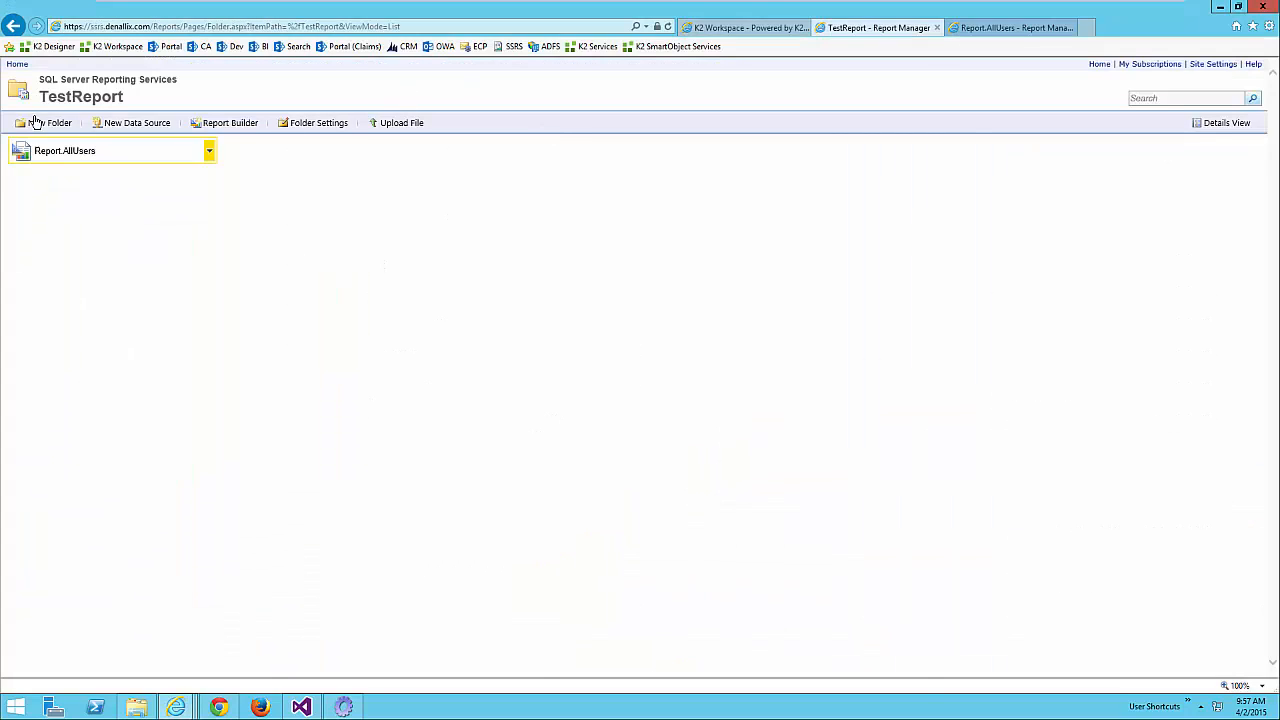
left_click(17, 64)
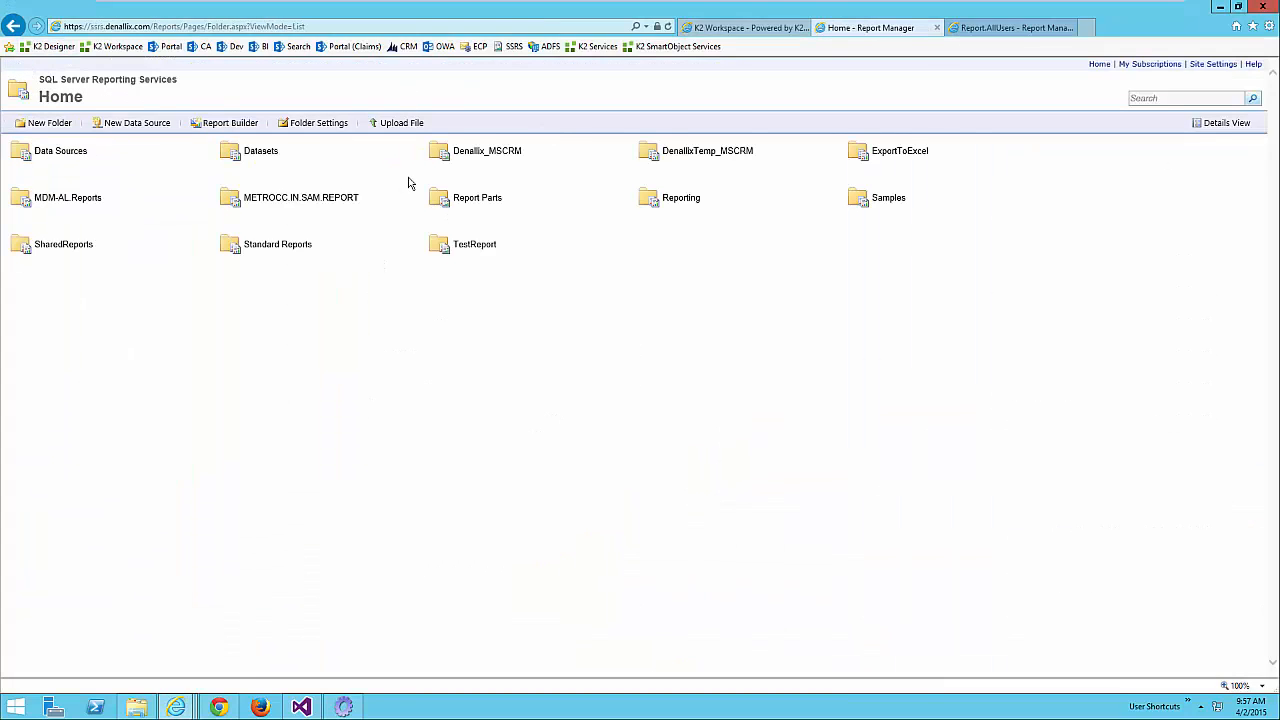
left_click(70, 155)
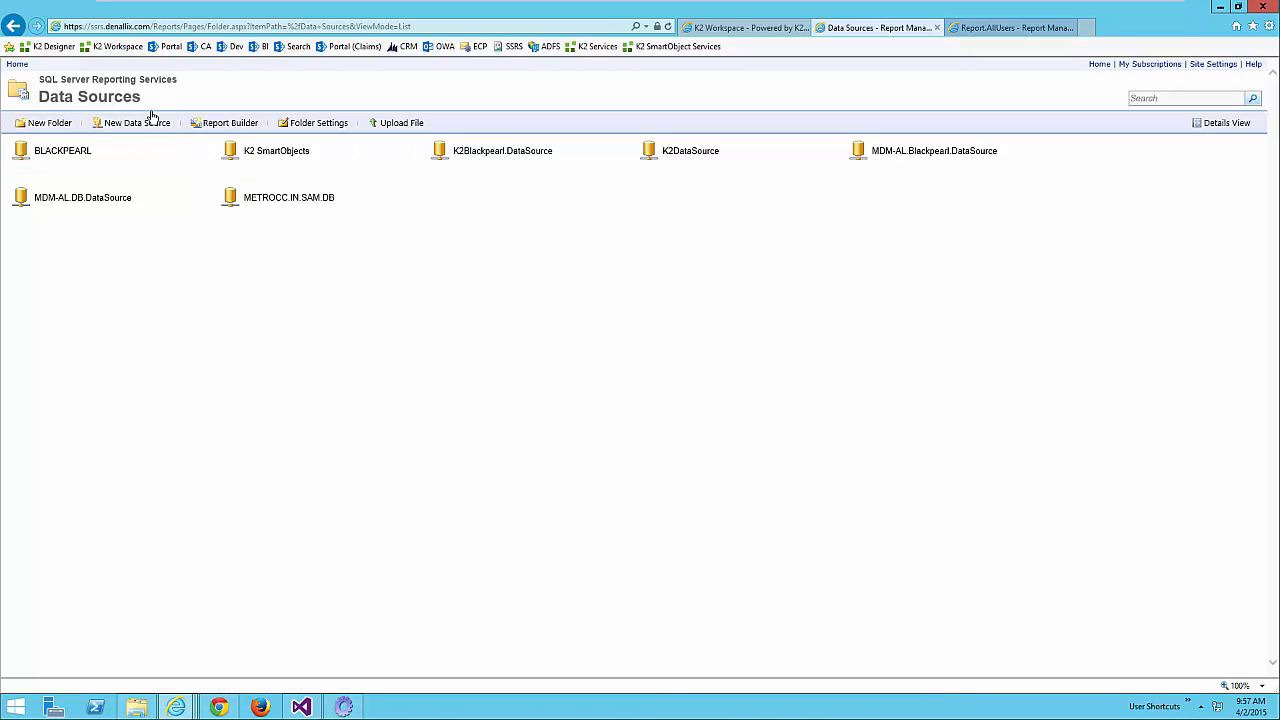
- Examine the data source types offered for a new data source, glance at Report.AllUsers, and return to the Report Manager Home folder
left_click(122, 123)
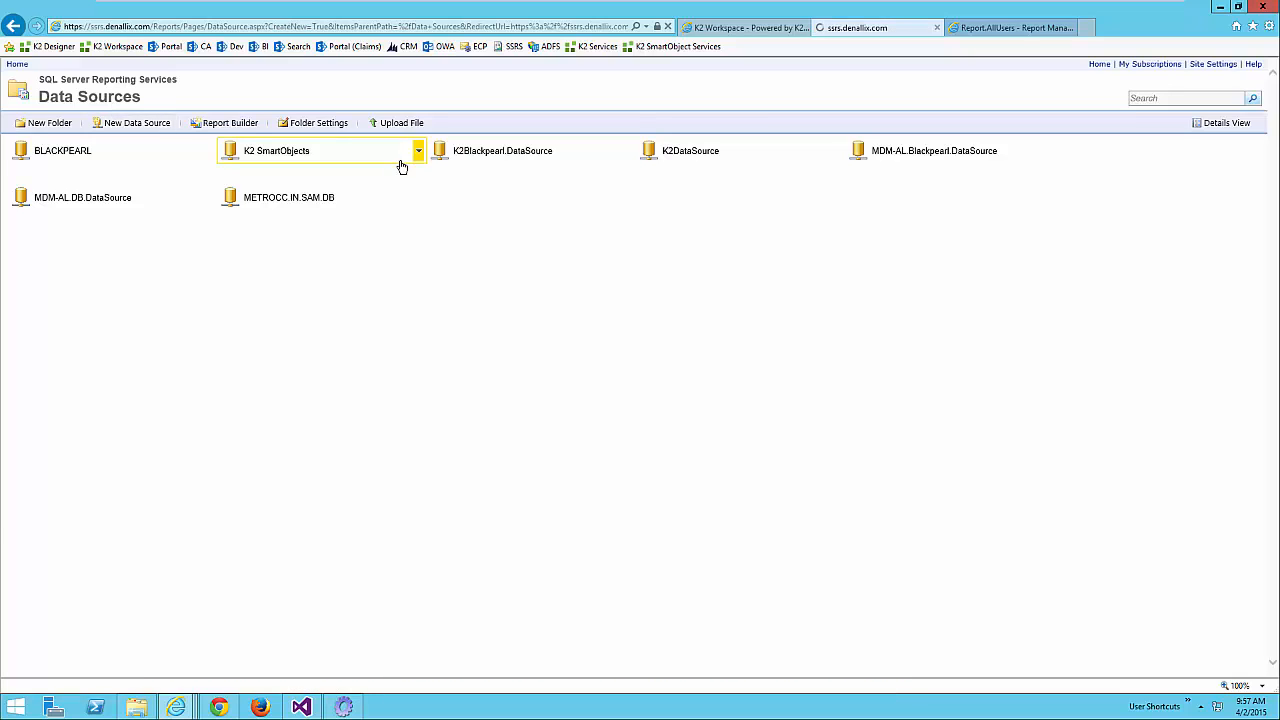
left_click(288, 241)
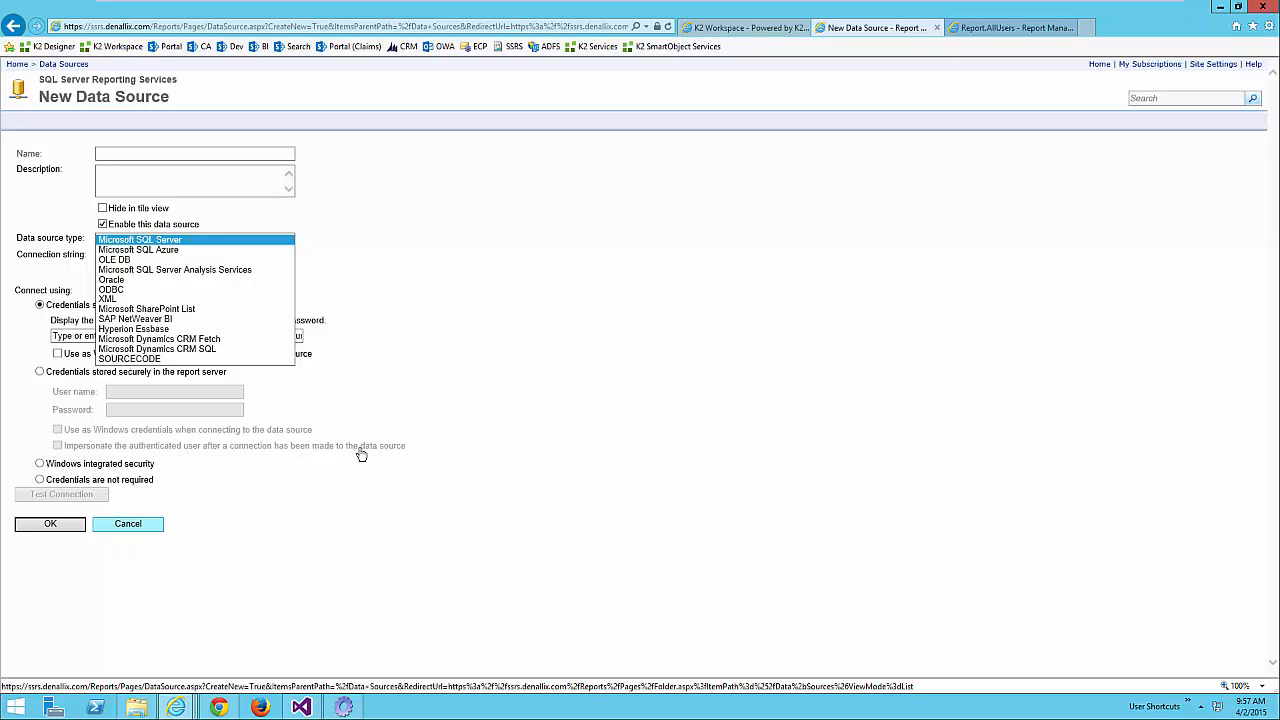
left_click(1001, 33)
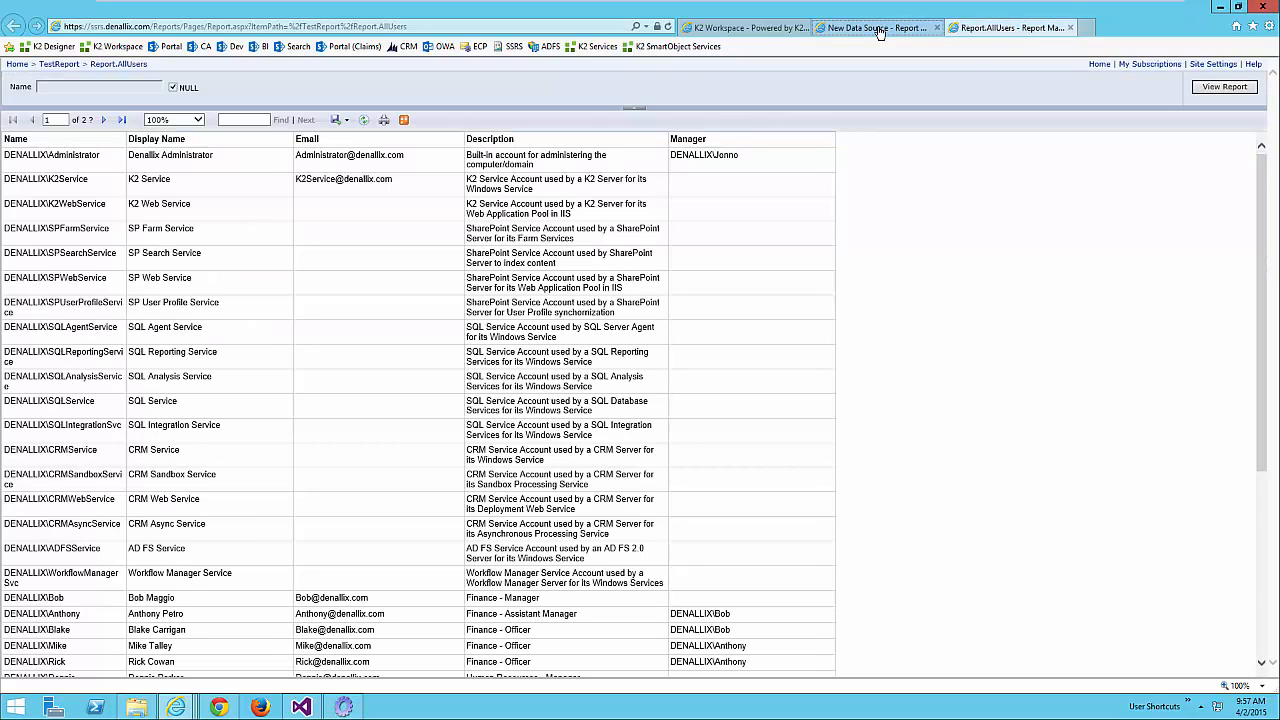
left_click(880, 31)
left_click(17, 66)
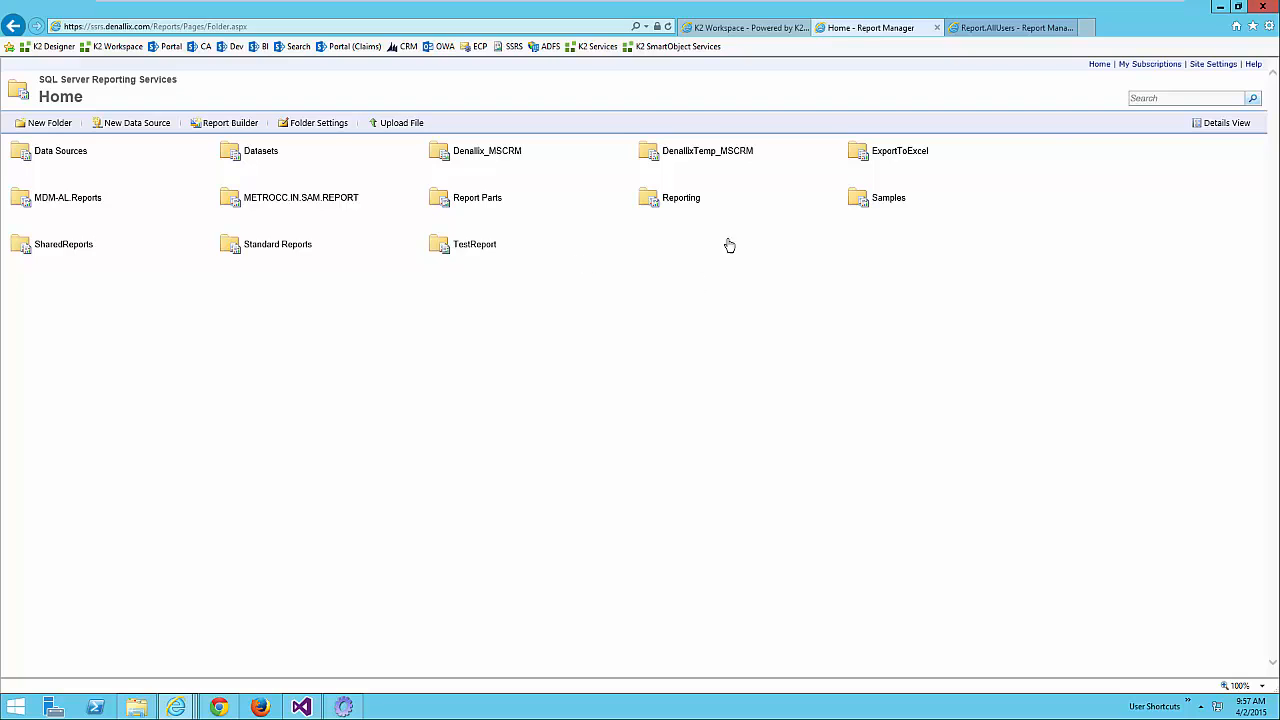
- Open ExportToExcelReport in a new tab from the ExportToExcel folder
left_click(895, 155)
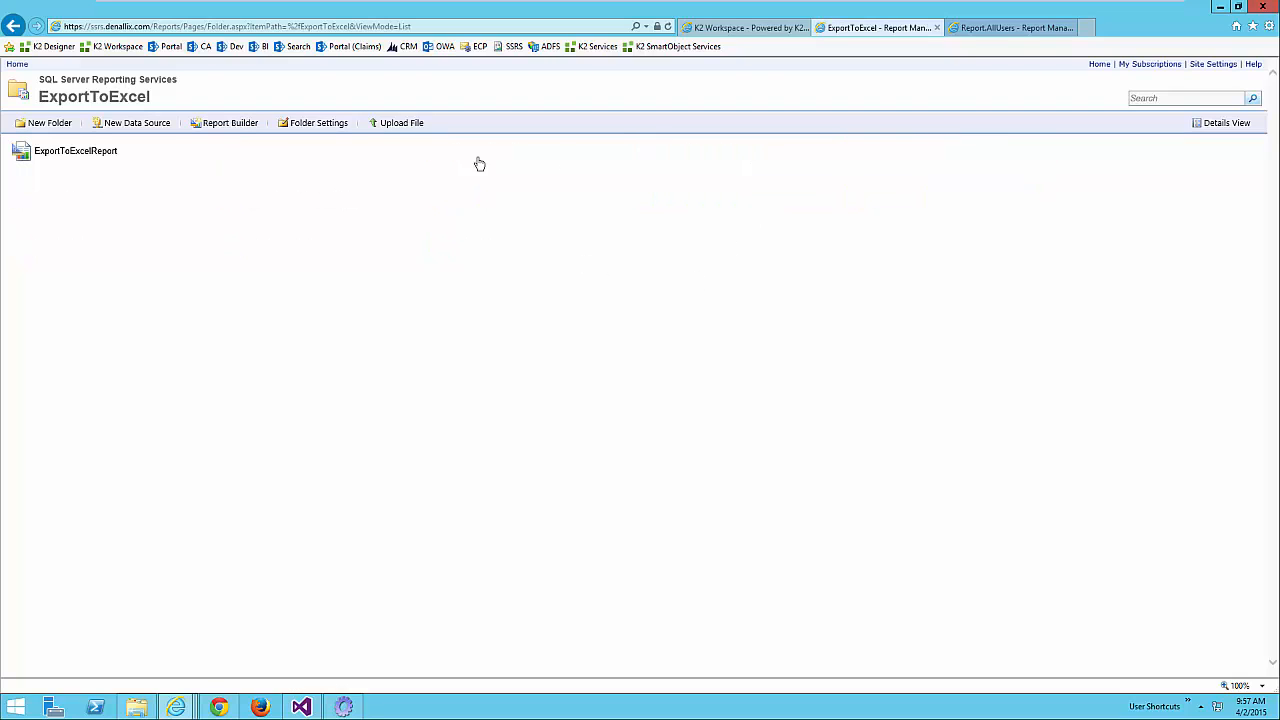
right_click(64, 152)
left_click(100, 169)
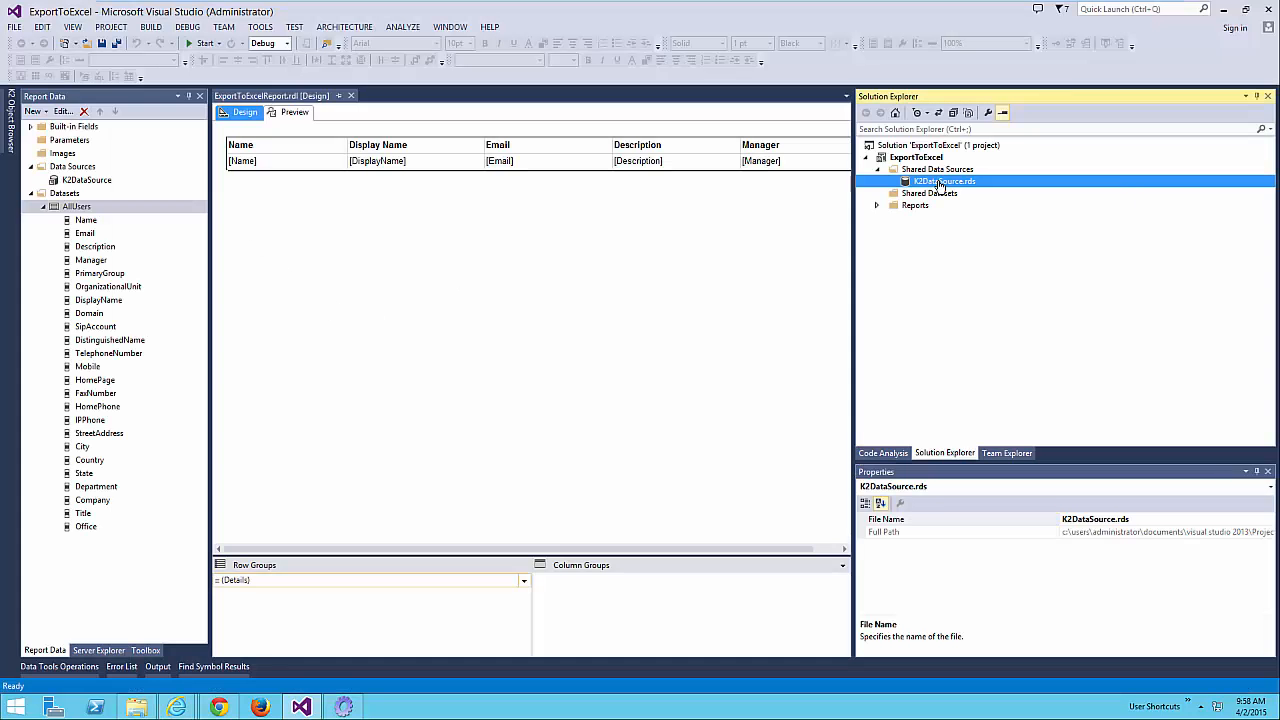
- In Visual Studio, set the K2DataSource shared data source's credentials to Windows Authentication (integrated security)
right_click(940, 181)
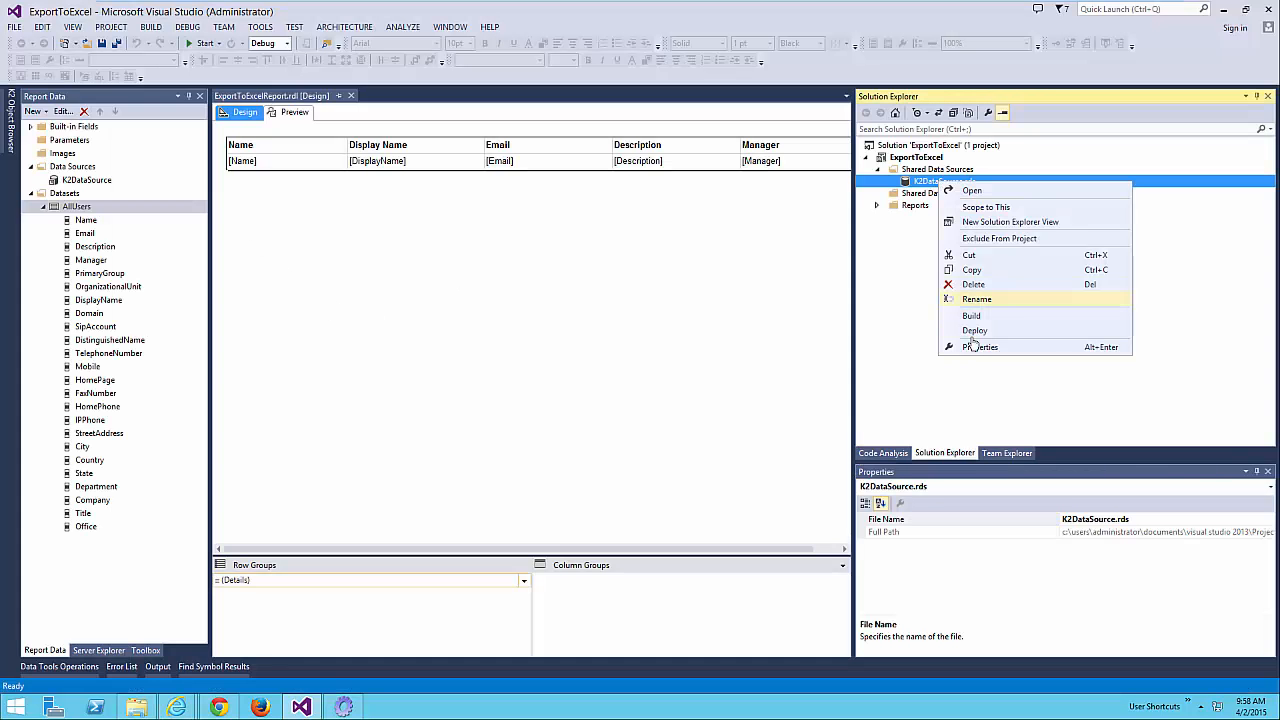
left_click(914, 183)
double_click(950, 183)
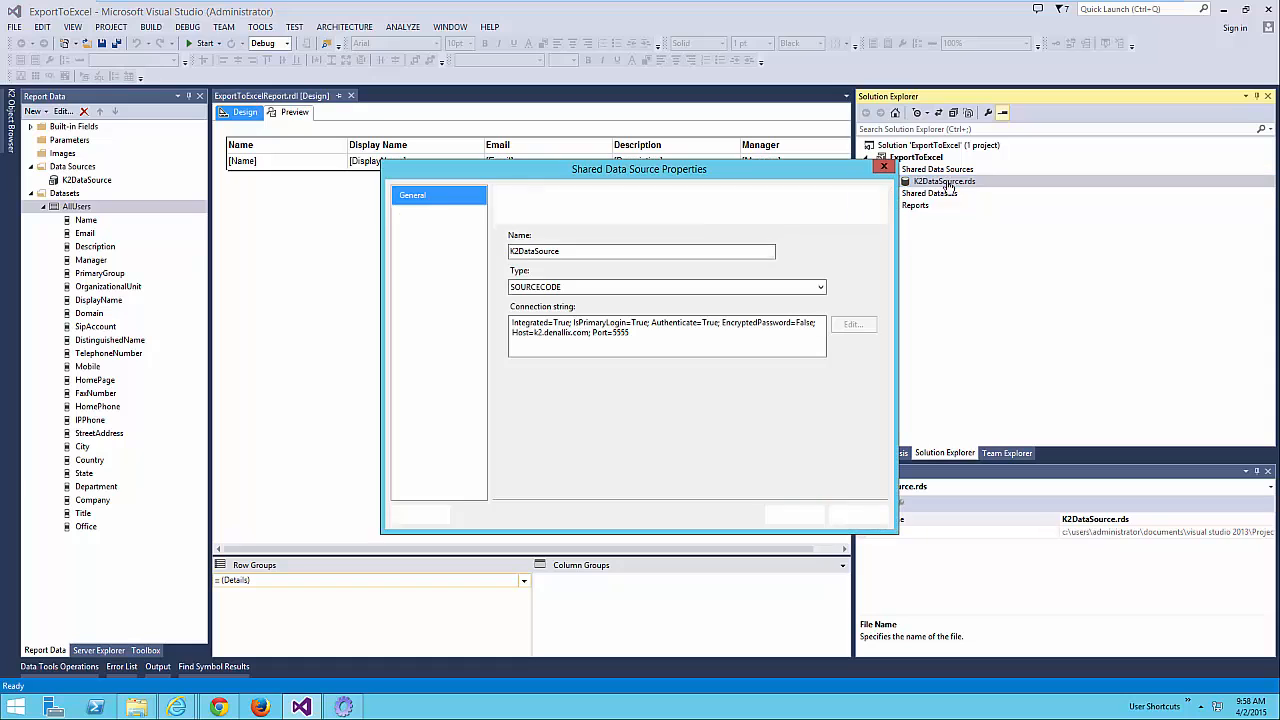
left_click(418, 214)
left_click(513, 237)
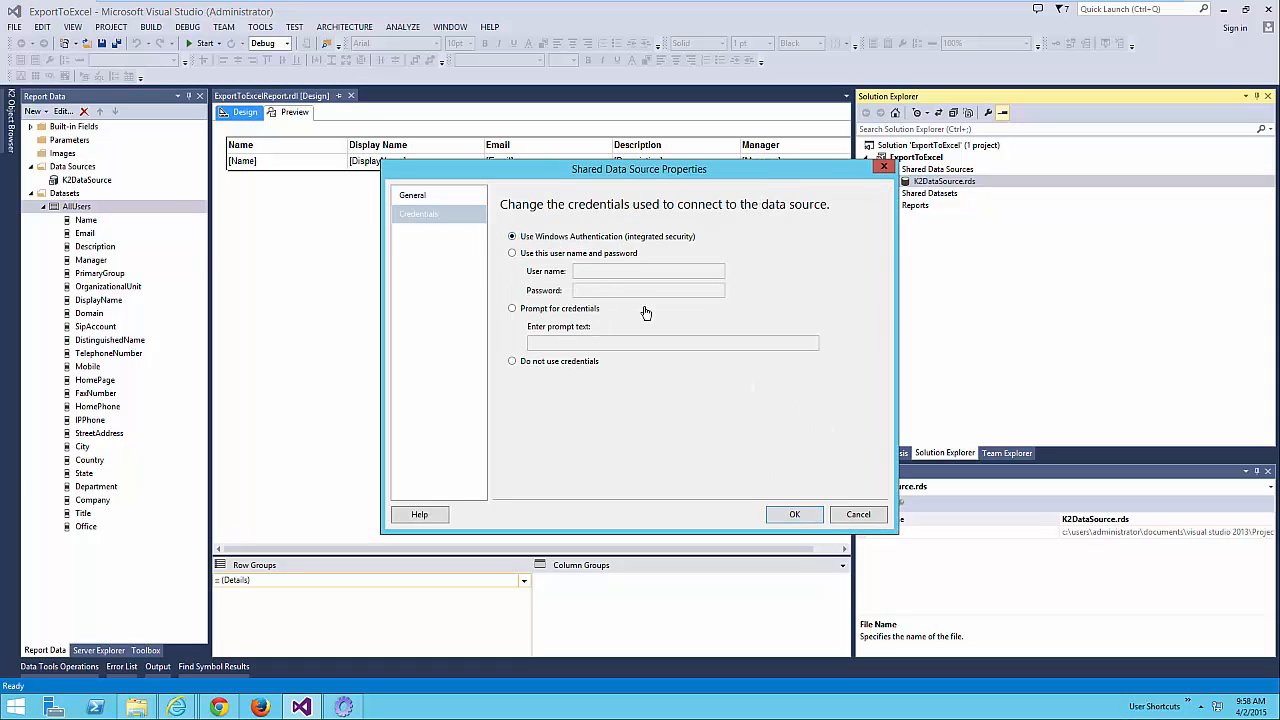
left_click(806, 514)
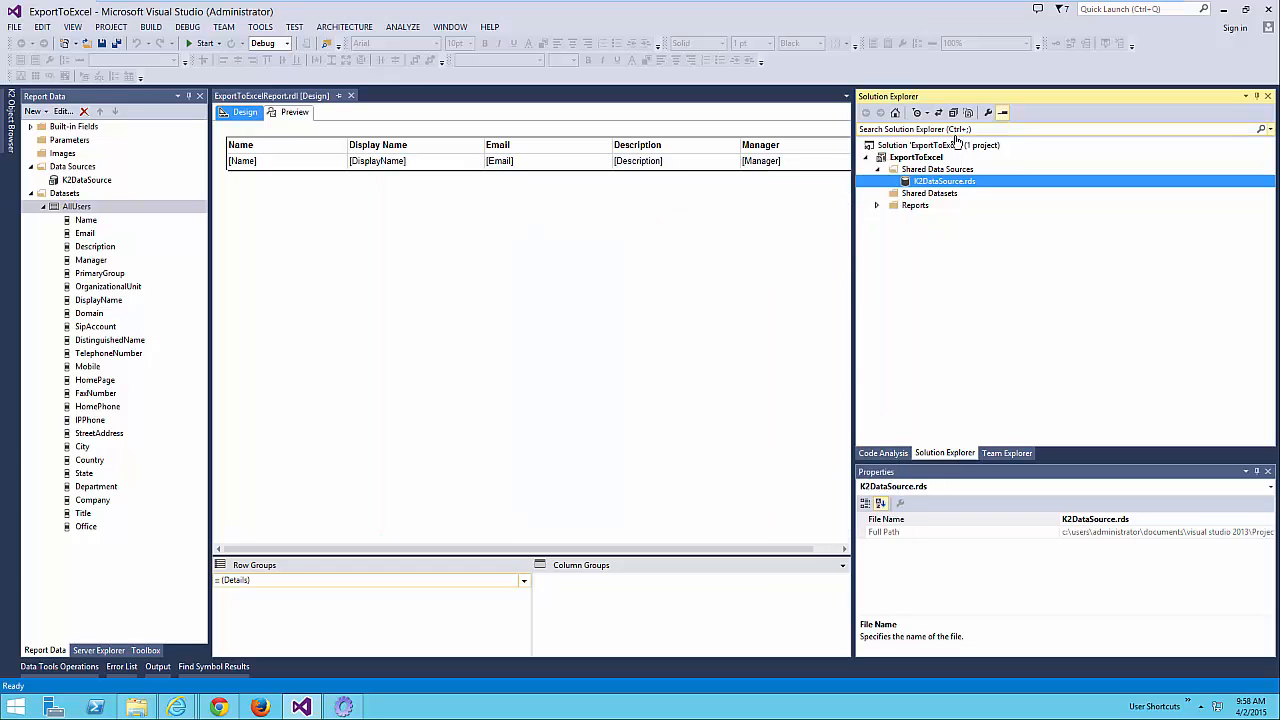
- Set OverwriteDatasets and OverwriteDataSources to True in the ExportToExcel project properties
right_click(912, 158)
left_click(952, 414)
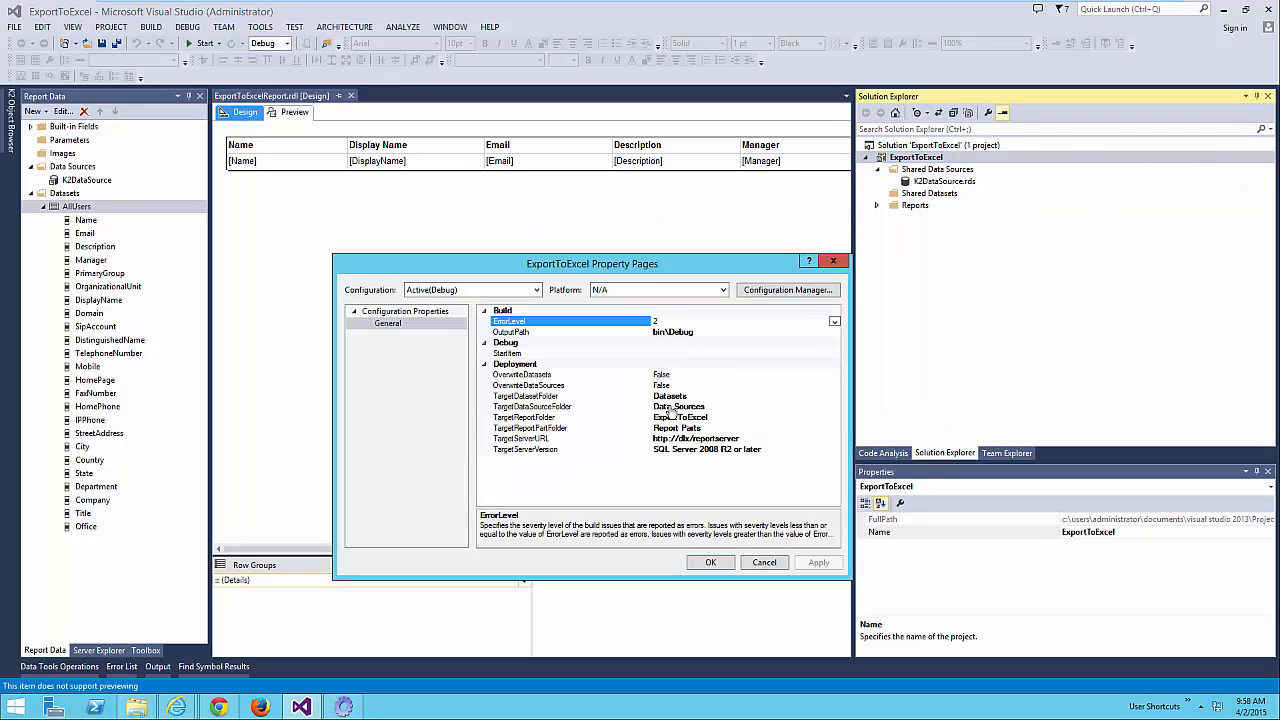
left_click(658, 375)
left_click(834, 374)
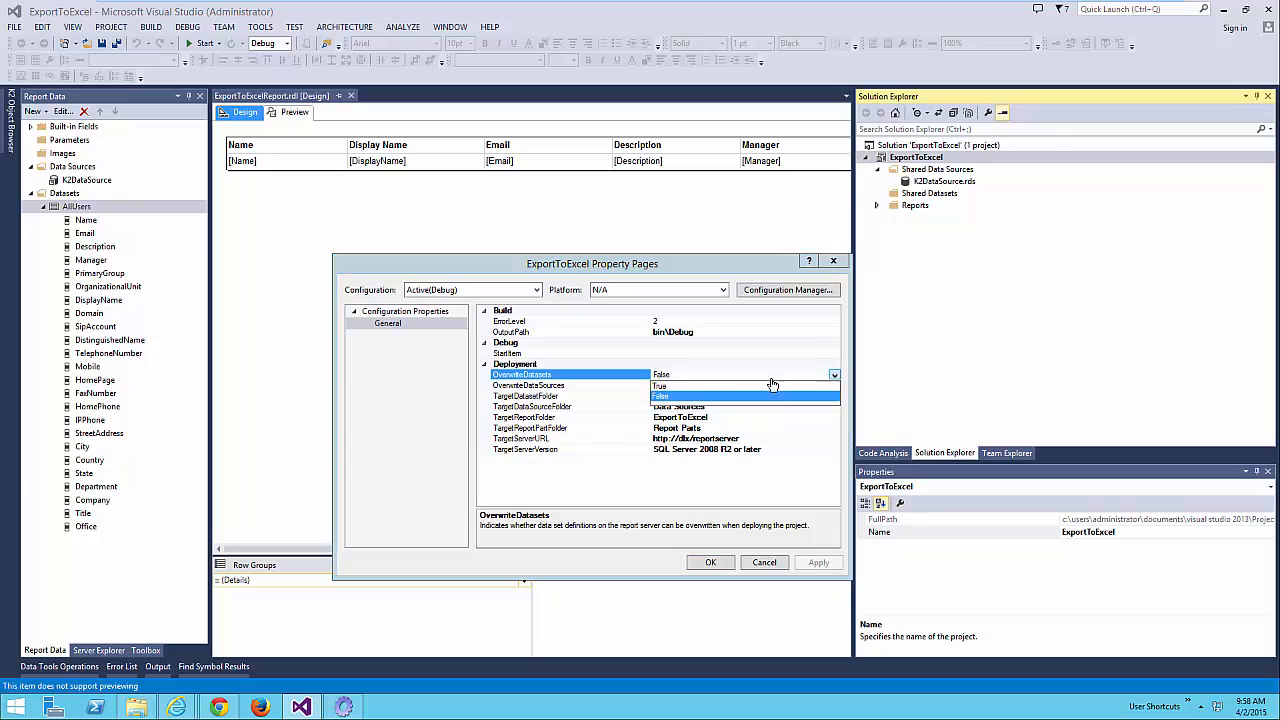
left_click(659, 386)
left_click(830, 387)
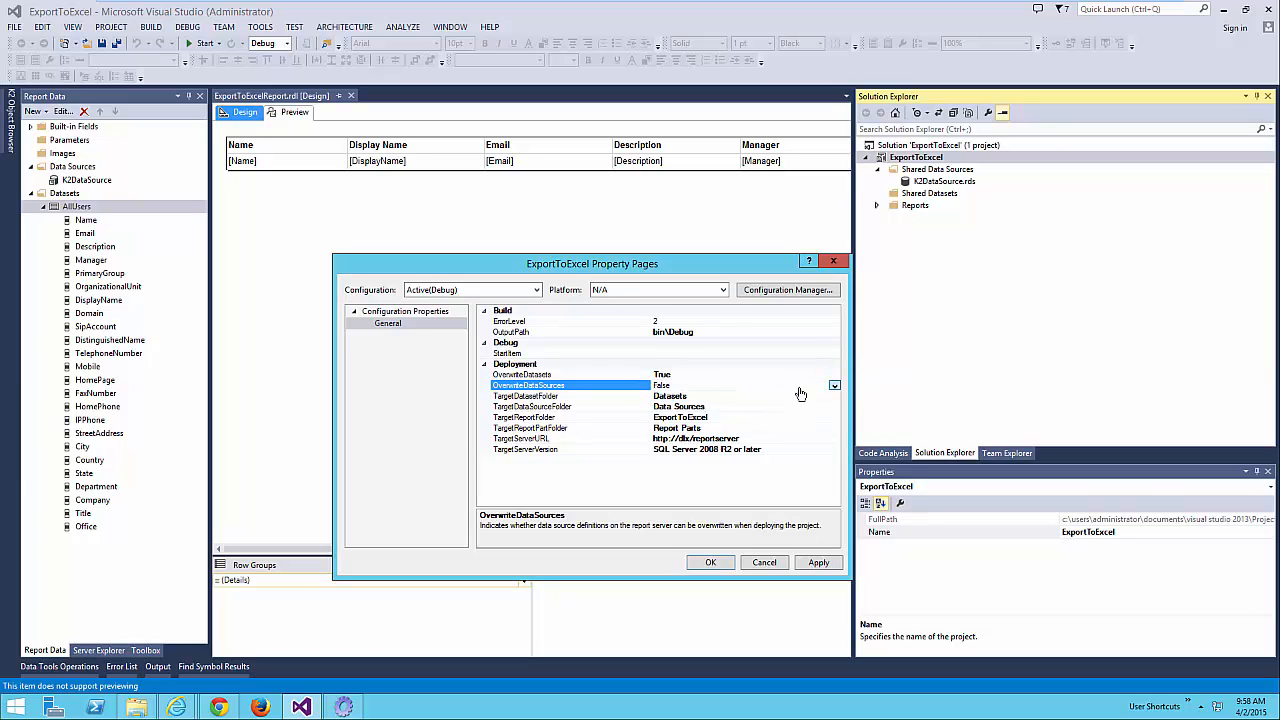
left_click(834, 385)
left_click(652, 398)
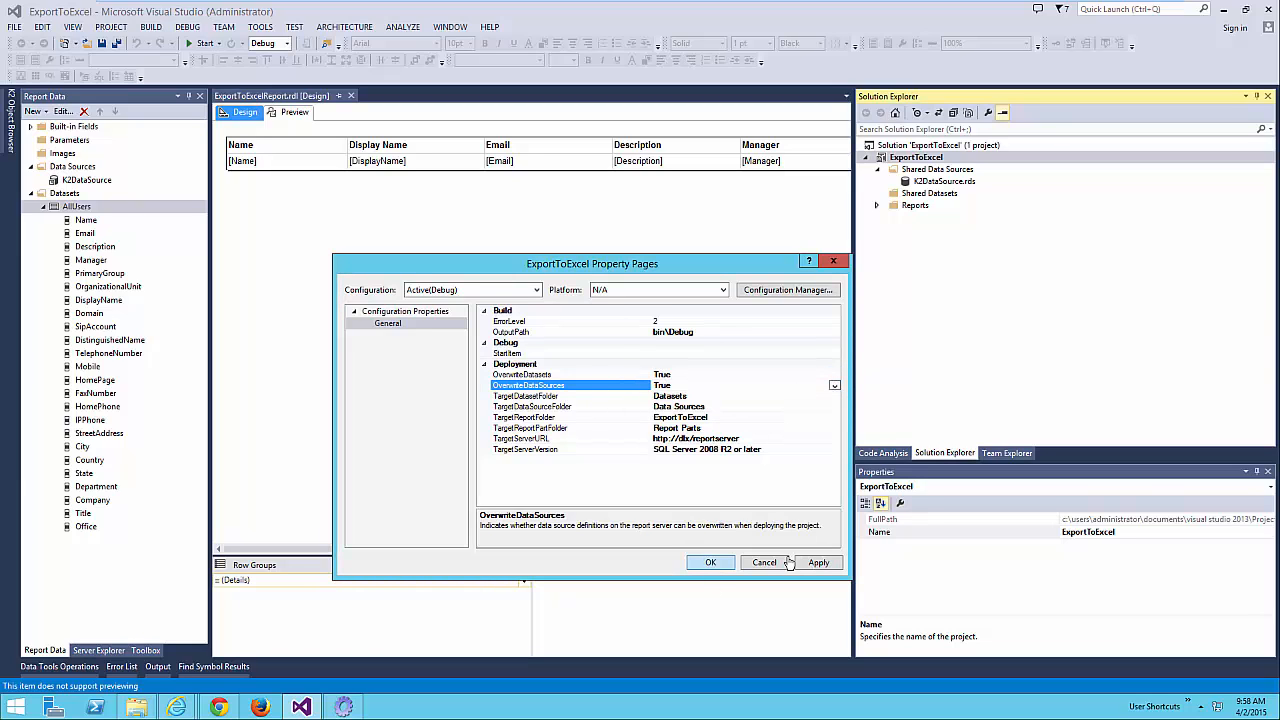
left_click(722, 563)
- Deploy the ExportToExcel project and review the deployment output
right_click(916, 160)
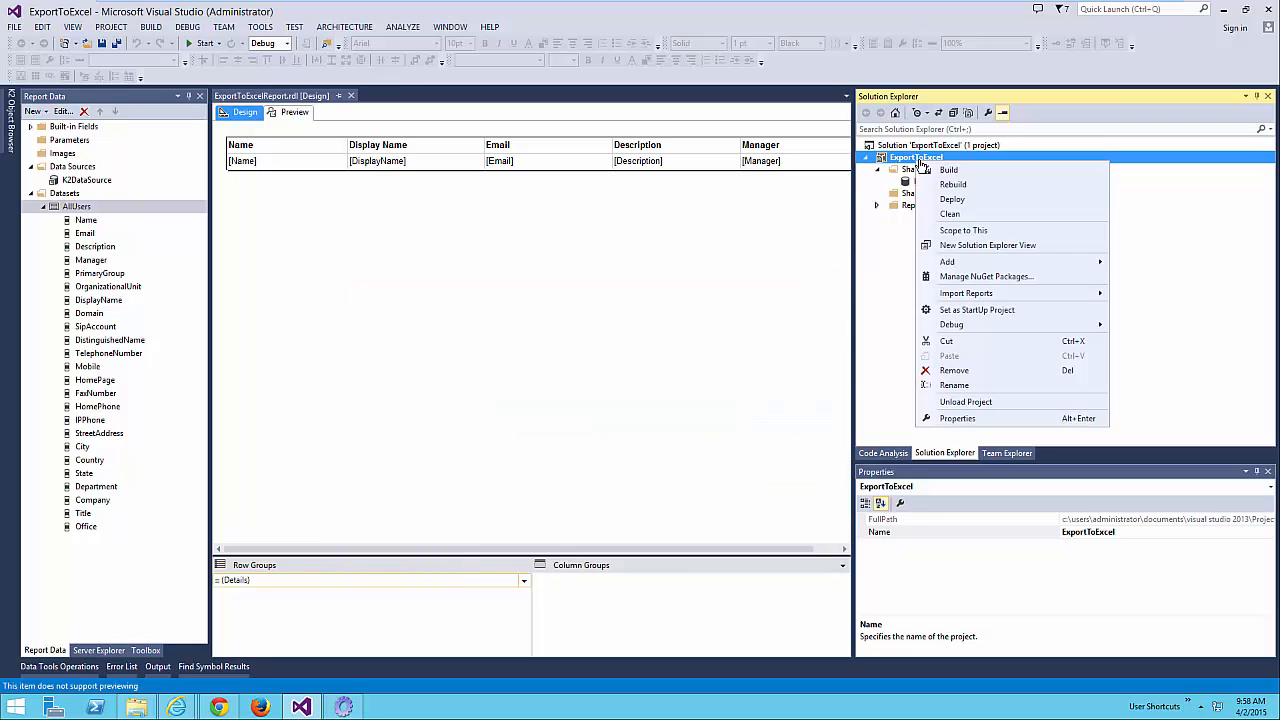
left_click(958, 203)
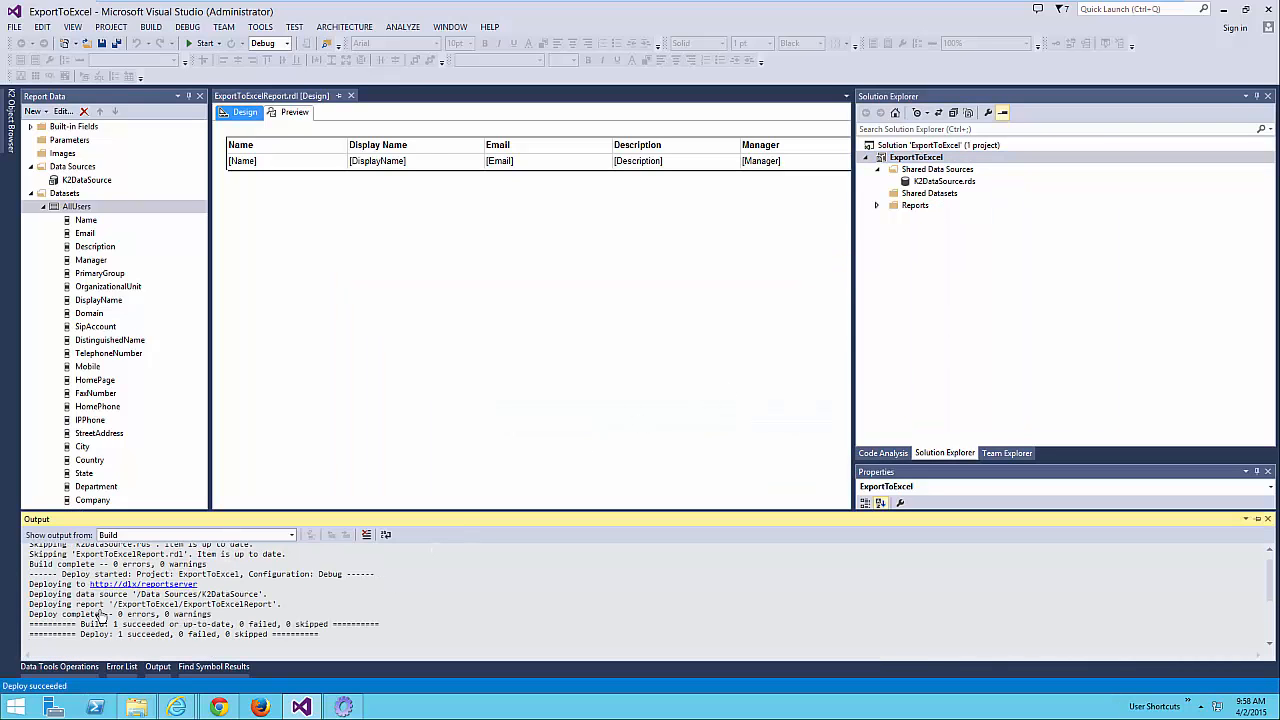
left_click_drag(43, 574, 357, 645)
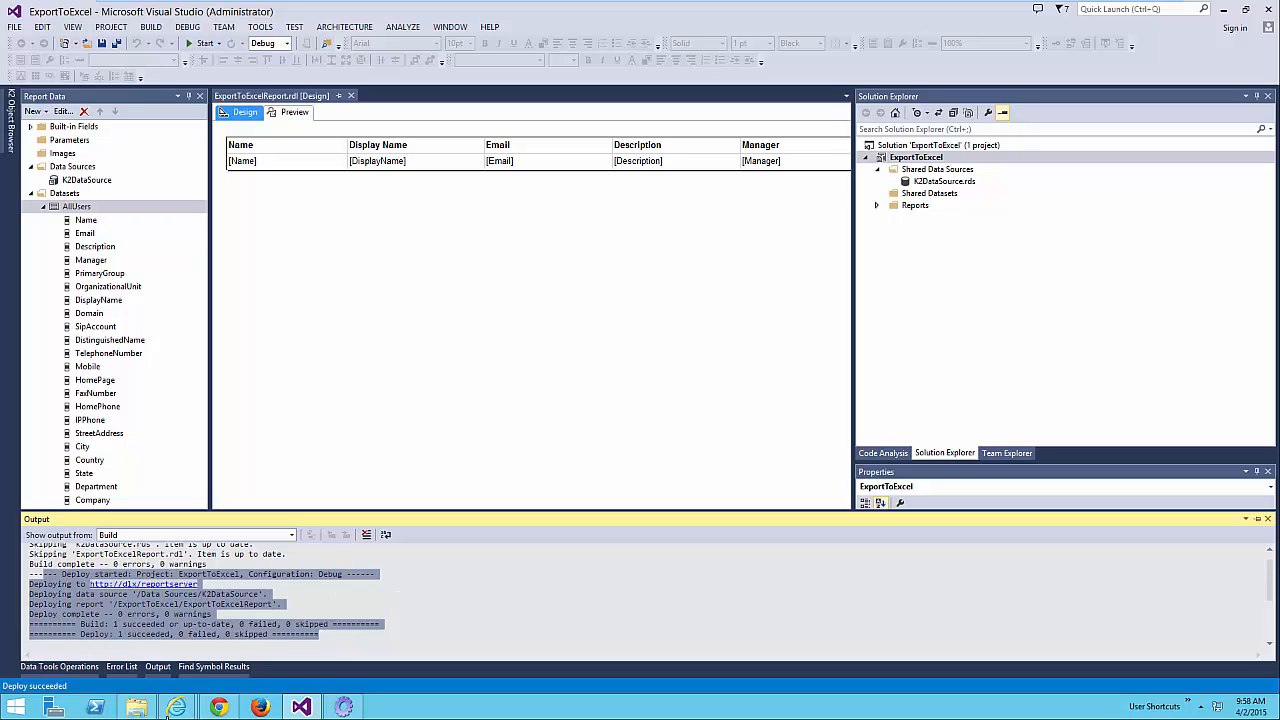
- Glance at the running K2 form in Chrome, return to Report Manager and open the deployed ExportToExcelReport in a new tab
left_click(222, 708)
left_click(227, 710)
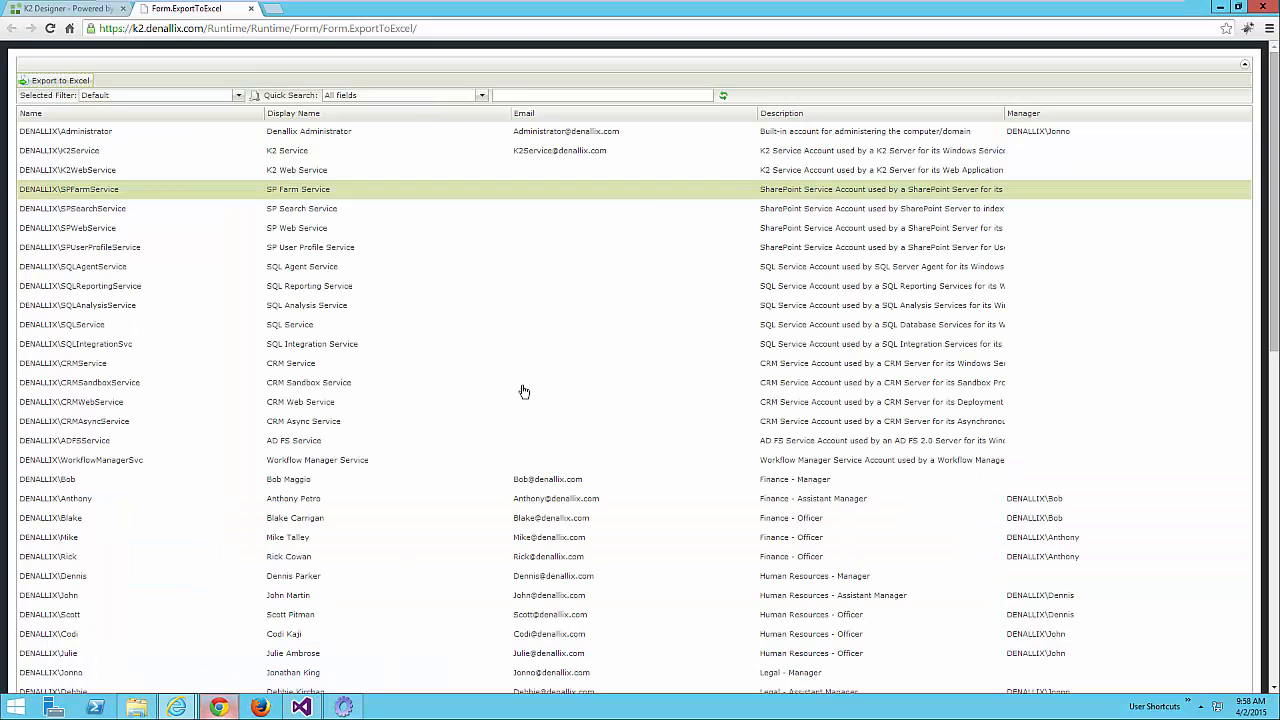
left_click(173, 709)
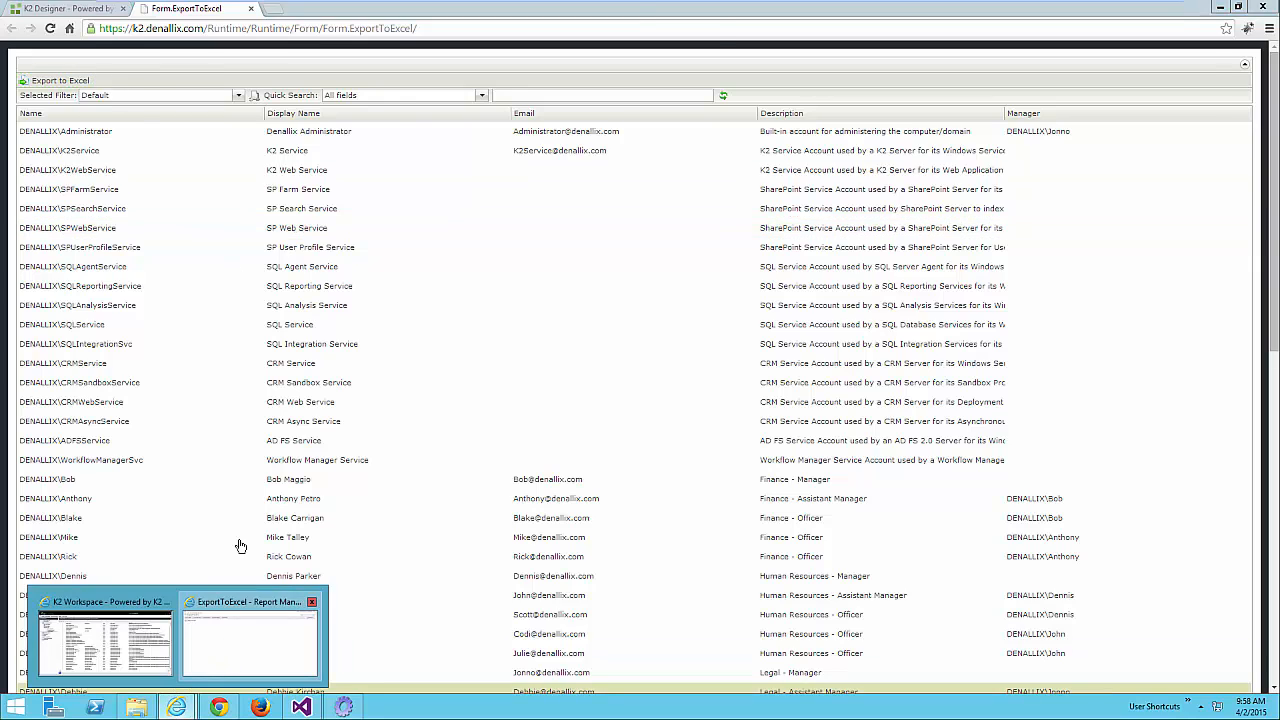
left_click(220, 652)
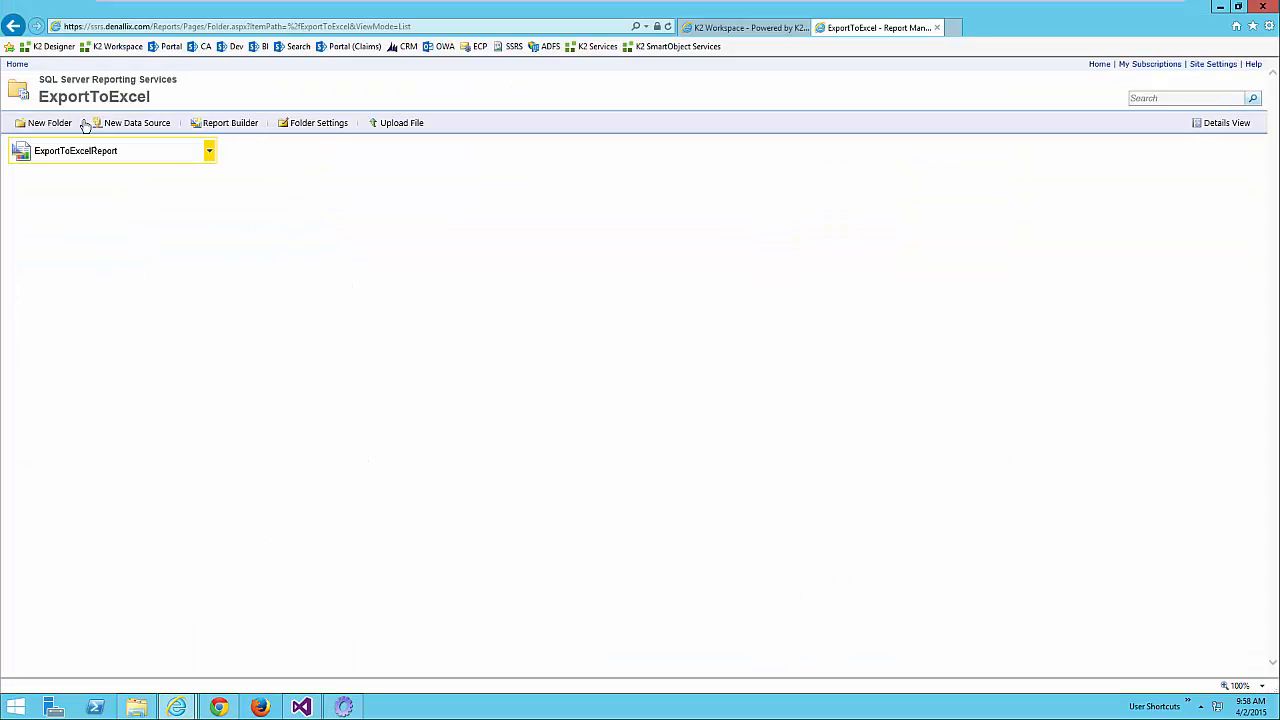
left_click(17, 63)
left_click(889, 151)
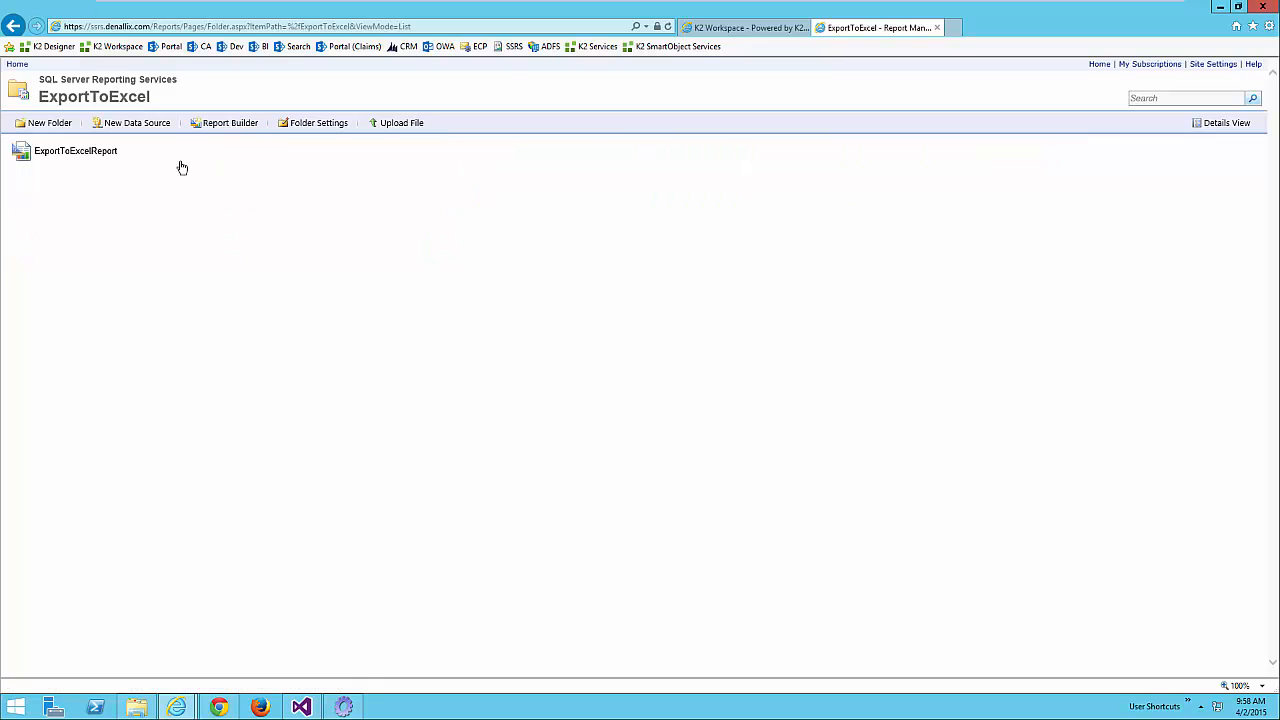
right_click(94, 157)
left_click(115, 172)
left_click(1000, 29)
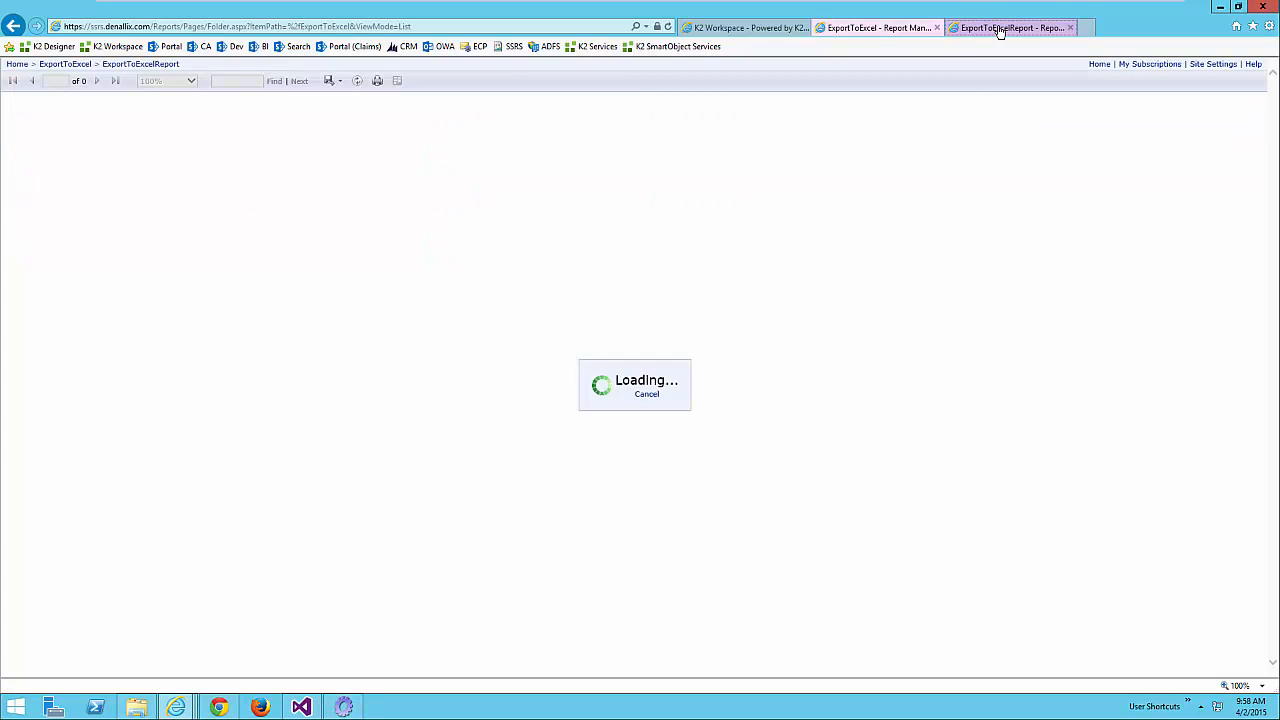
- Look through the first page of ExportToExcelReport and view the available export formats
scroll(231, 386, "down", 5)
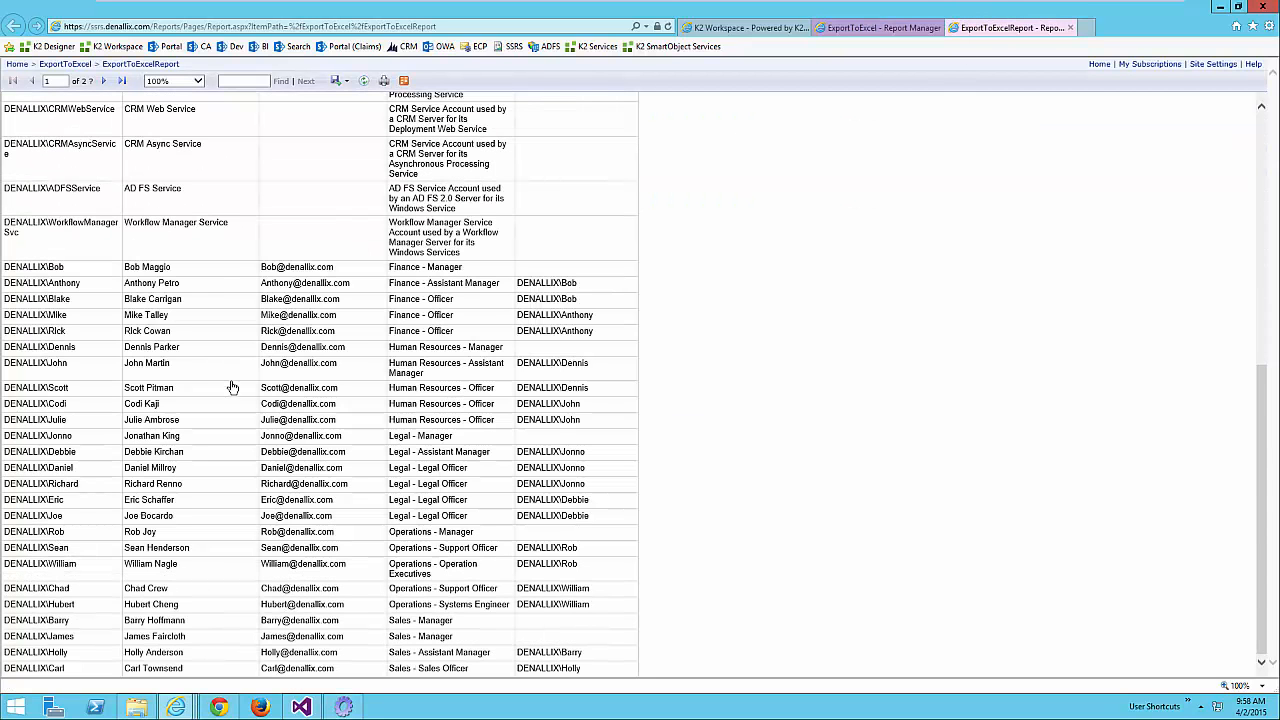
scroll(254, 400, "up", 5)
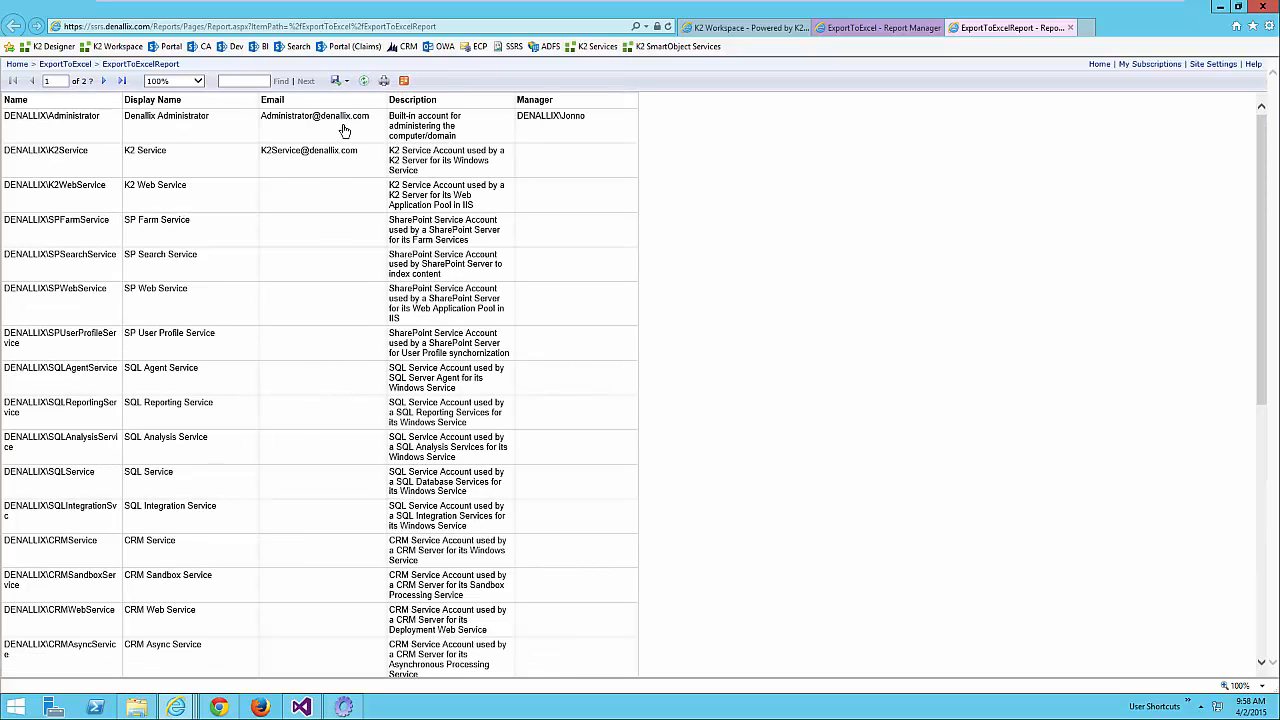
left_click(347, 82)
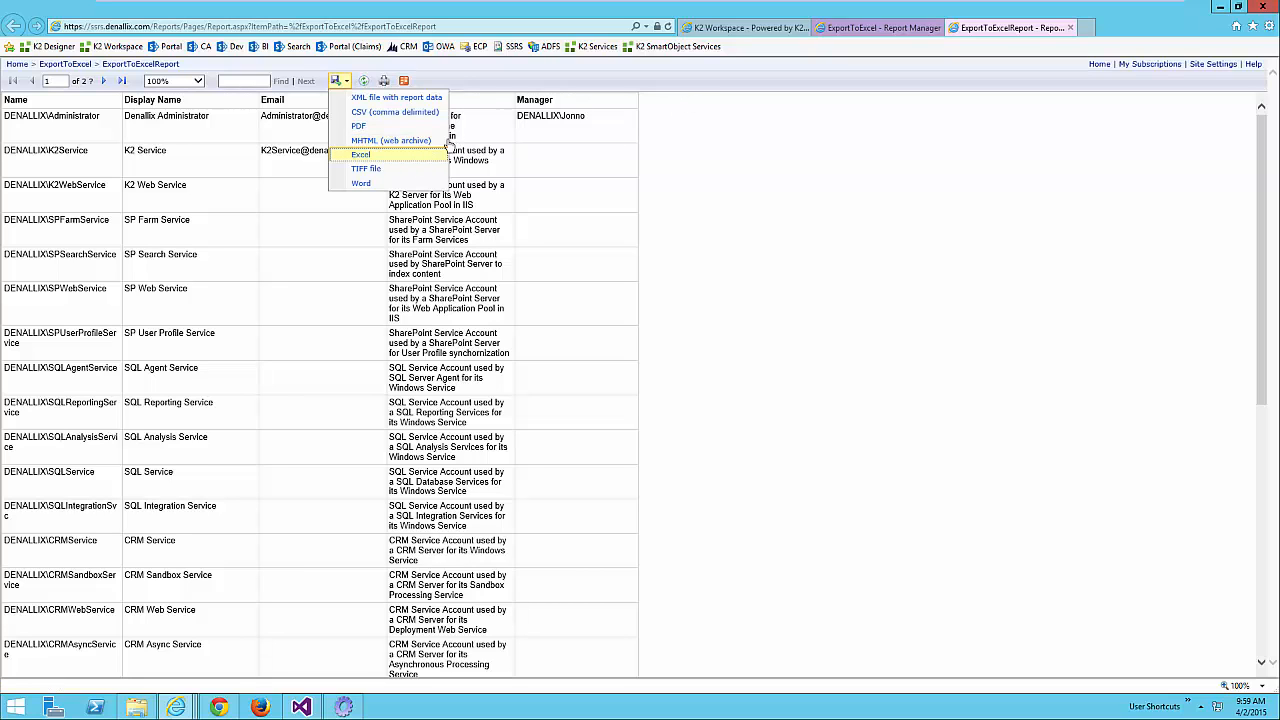
- Switch to K2 Designer in Chrome, open View.AllUsers for editing and delete its Export to Excel toolbar button
left_click(218, 707)
left_click(65, 8)
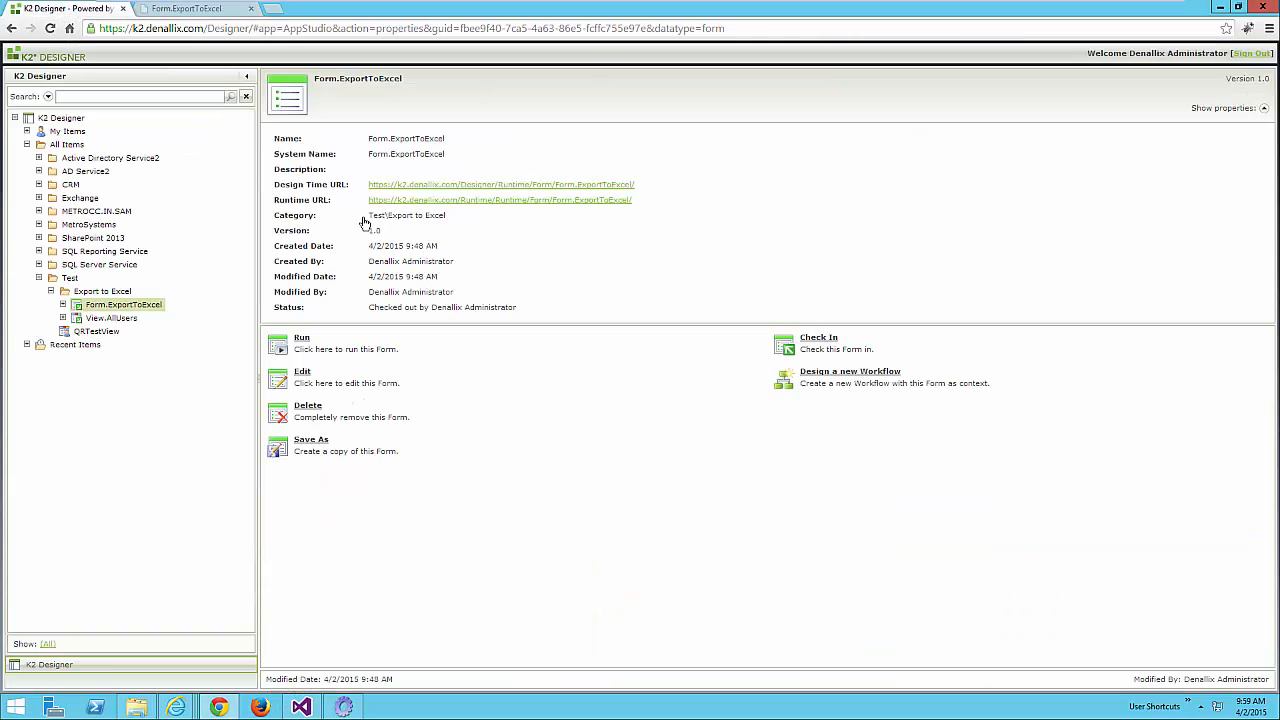
left_click(110, 318)
left_click(302, 376)
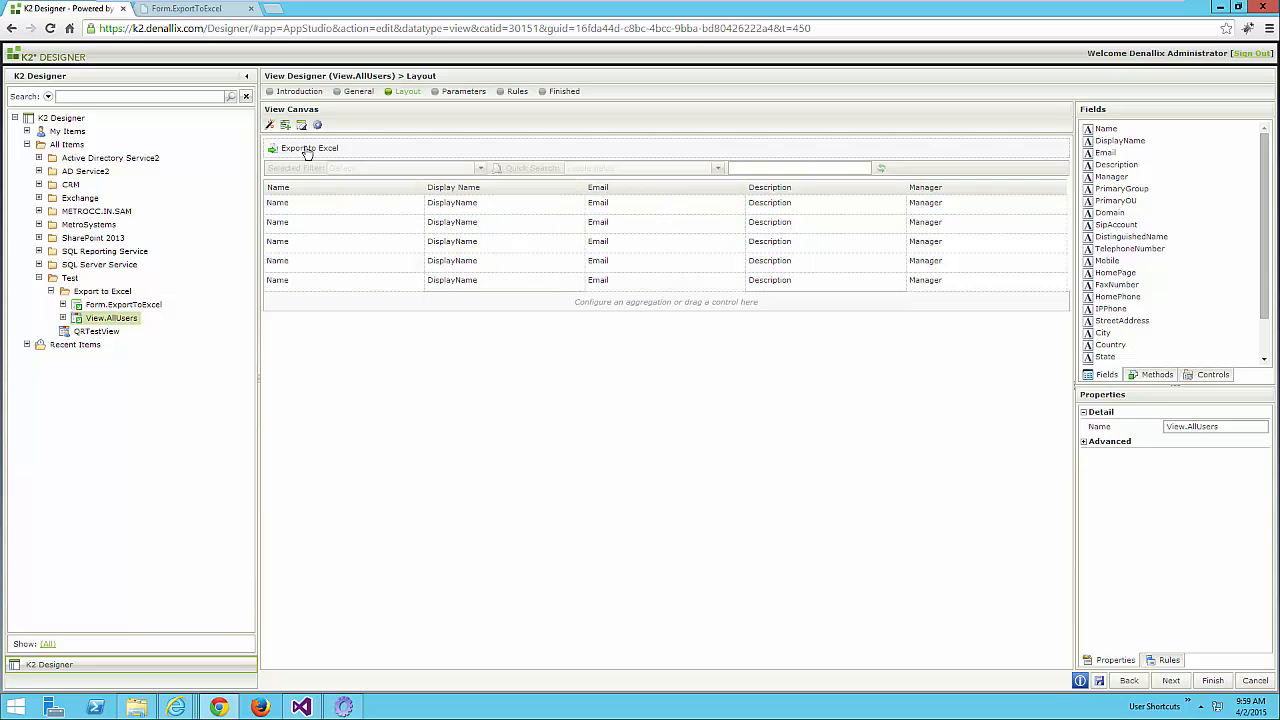
key("Delete")
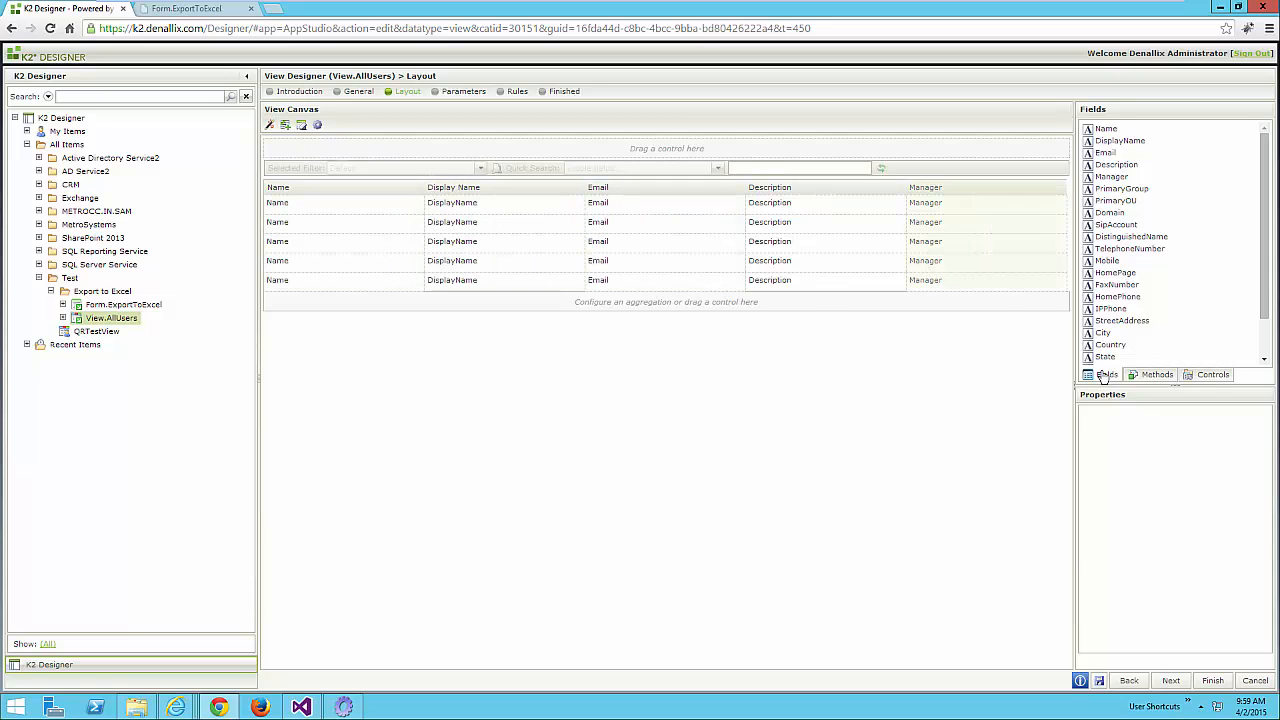
- Add a ToolBar Button control to the empty toolbar row above the user list
left_click(1206, 376)
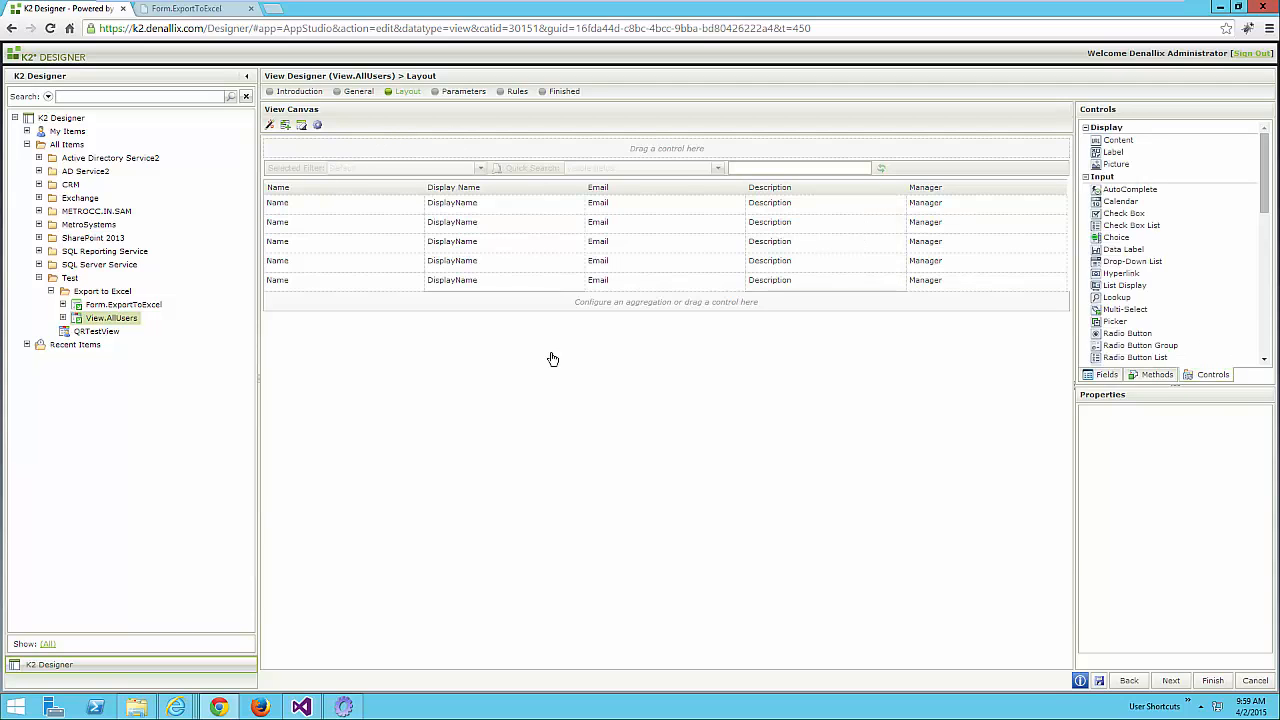
scroll(1150, 300, "down", 5)
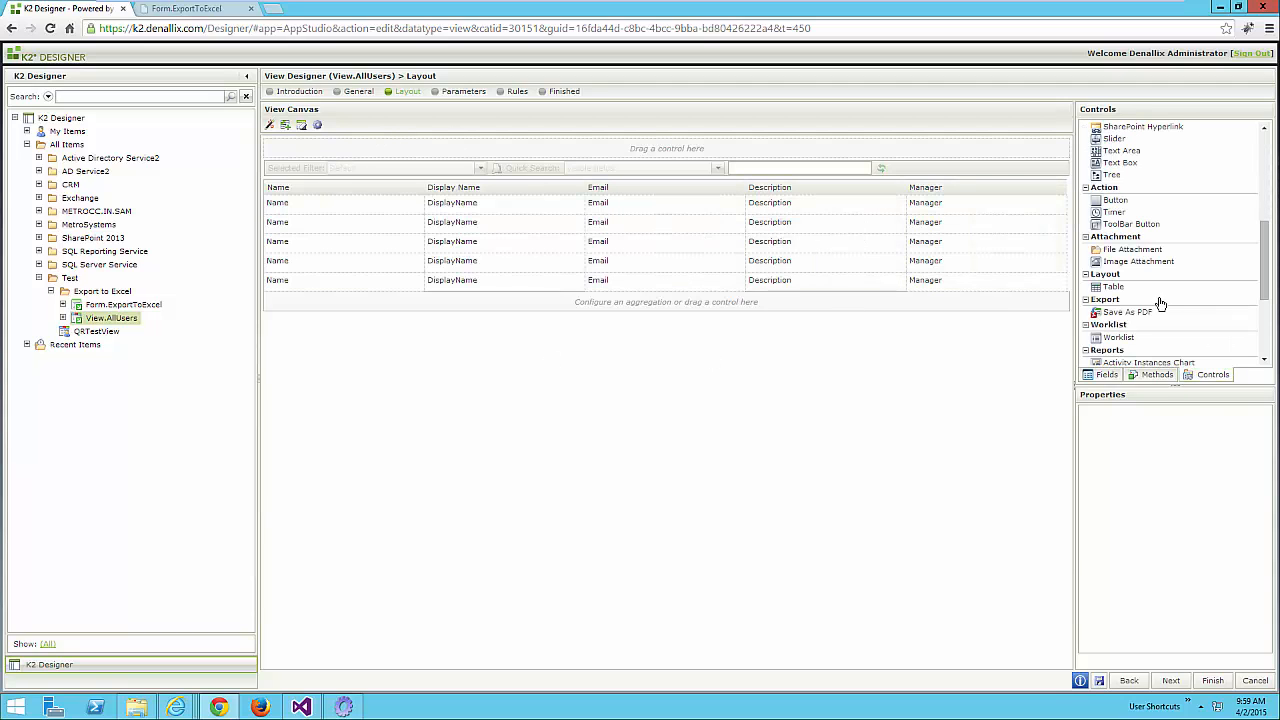
left_click_drag(397, 143, 305, 154)
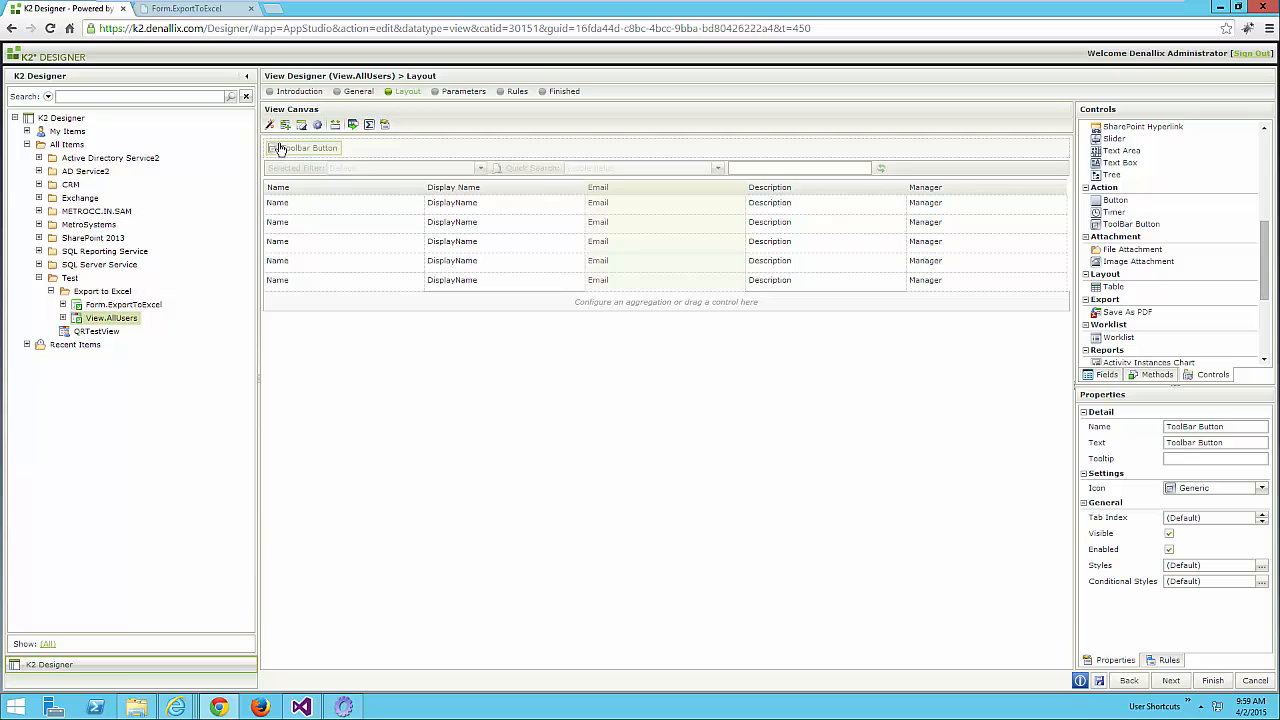
- Name the new toolbar button btnExportToExcel, set its text to Export to Excel and give it the Load icon
left_click(1243, 430)
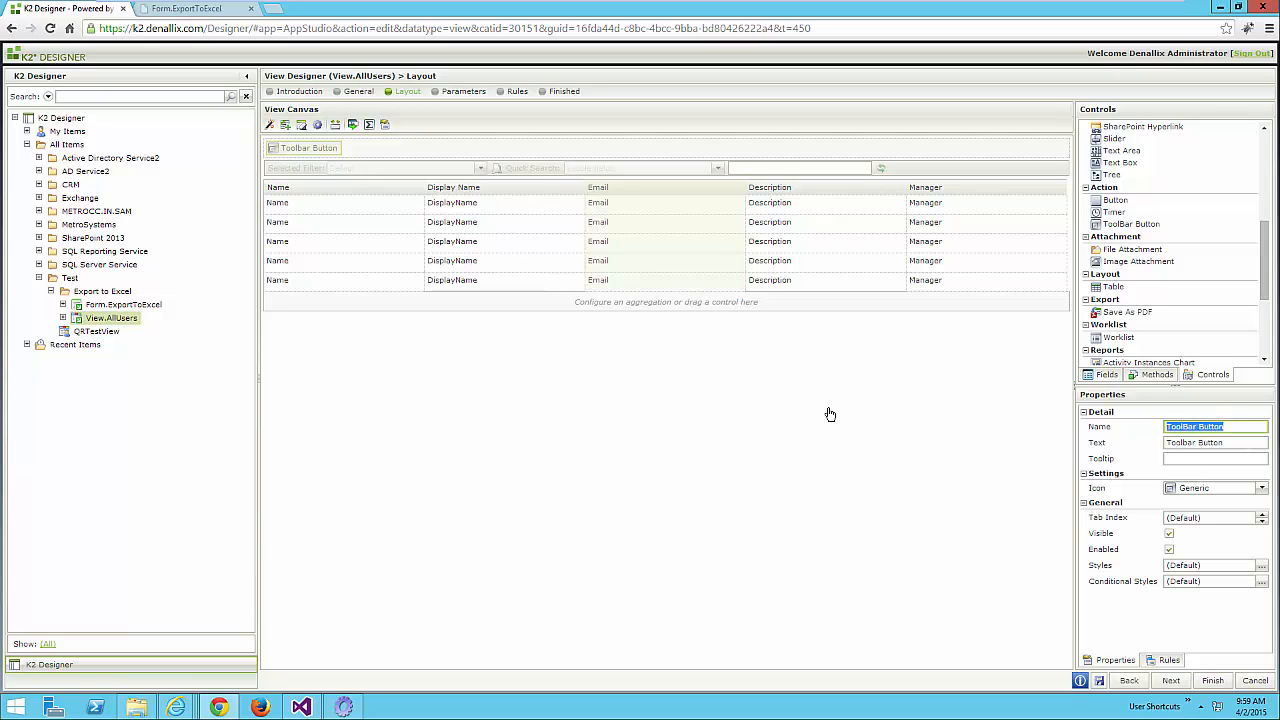
type("btnExportToExcel")
key("Tab")
type("E")
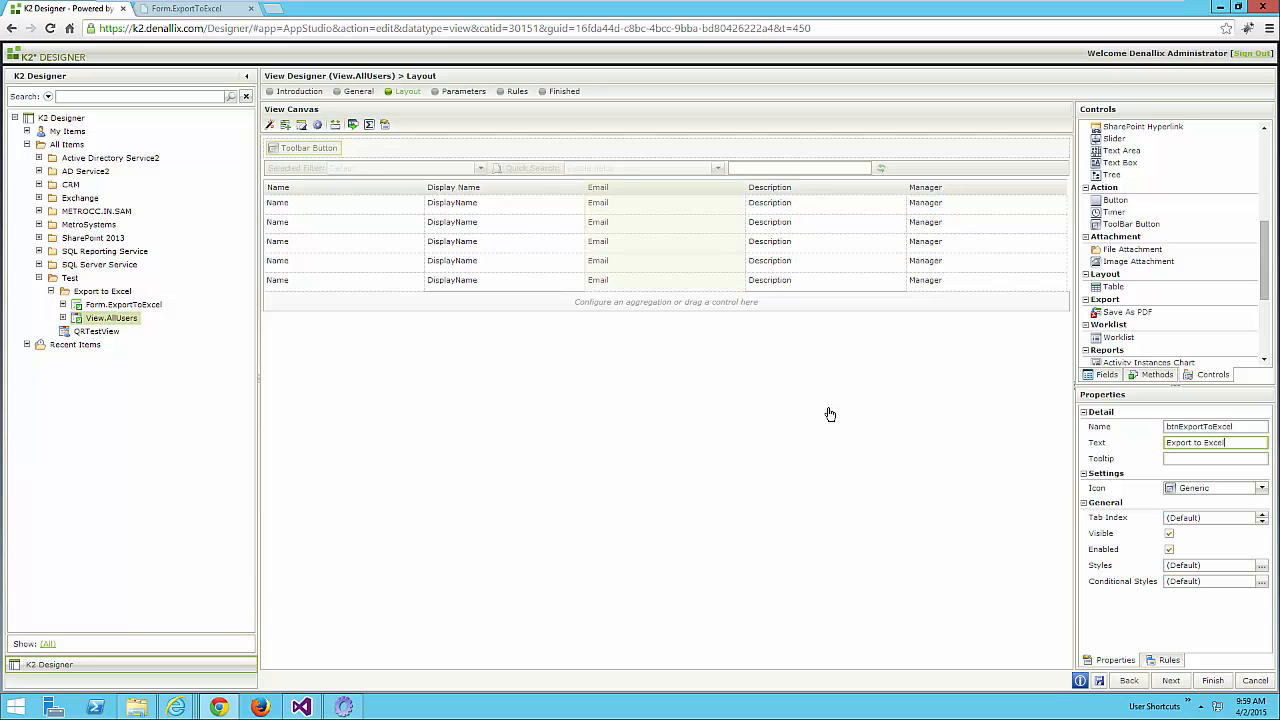
left_click(1258, 488)
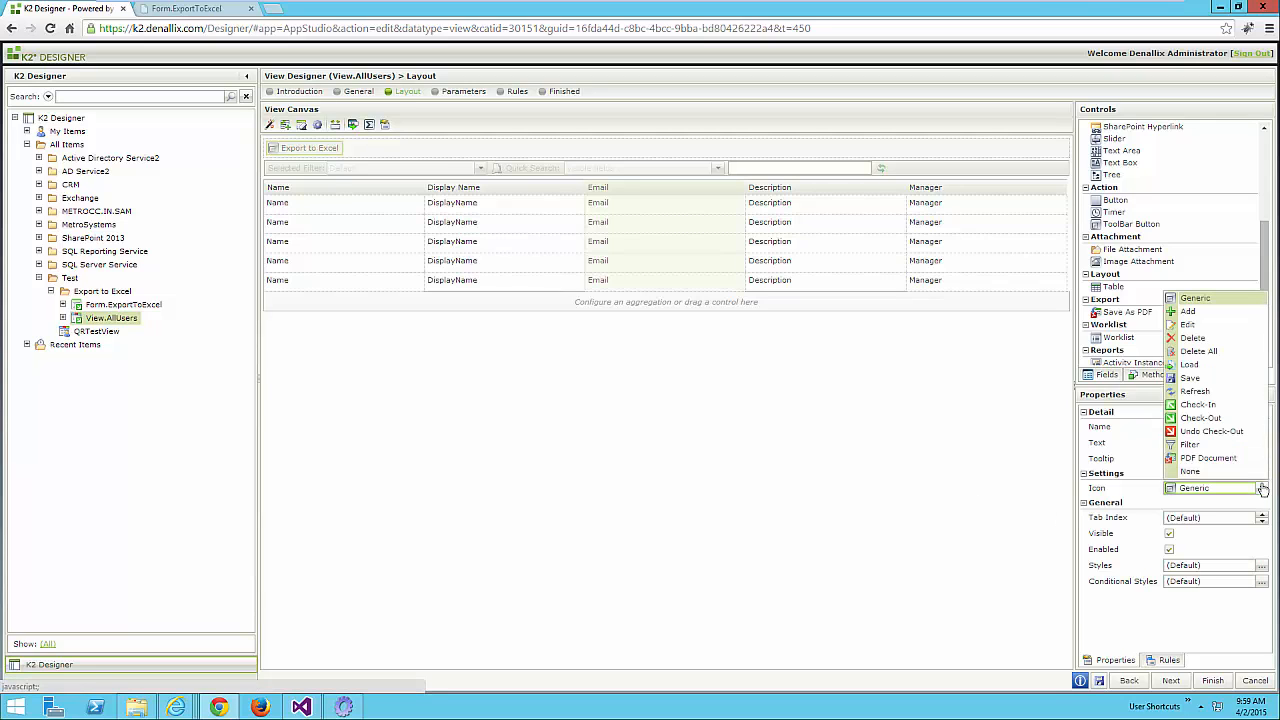
left_click(1192, 365)
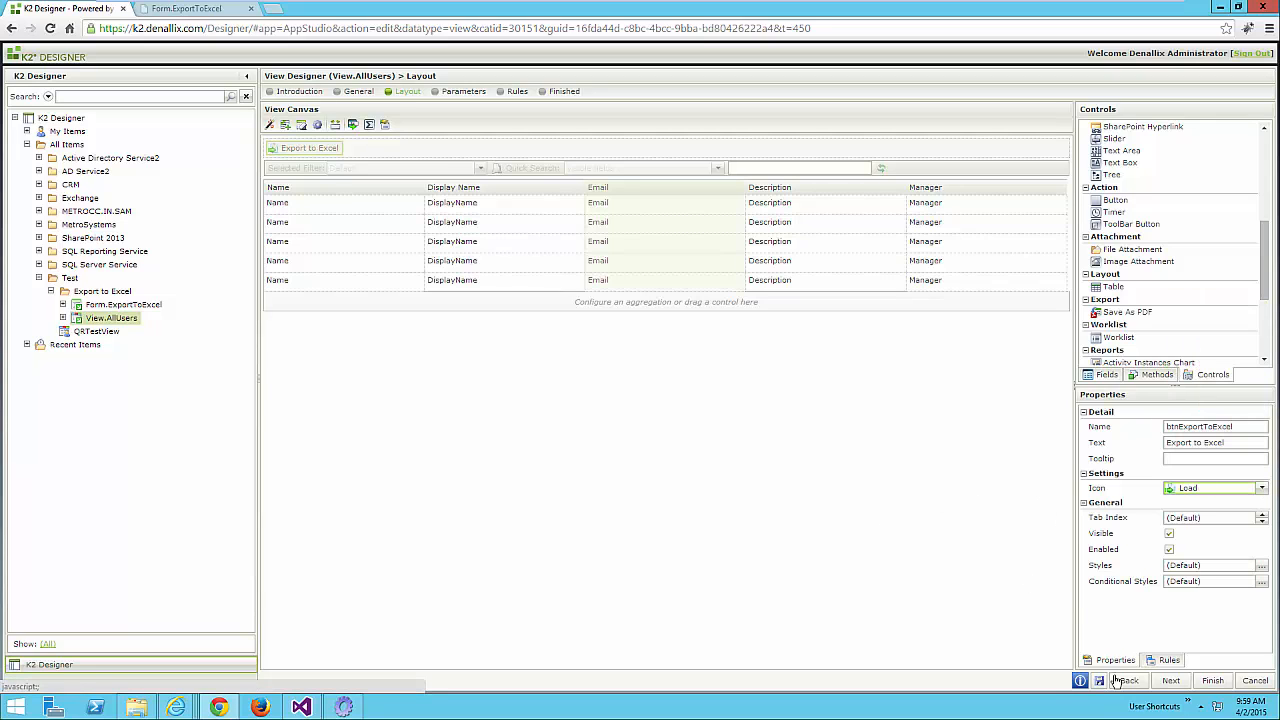
- Create a rule for the button's Clicked event and add the Navigate to a URL action to it
left_click(1169, 660)
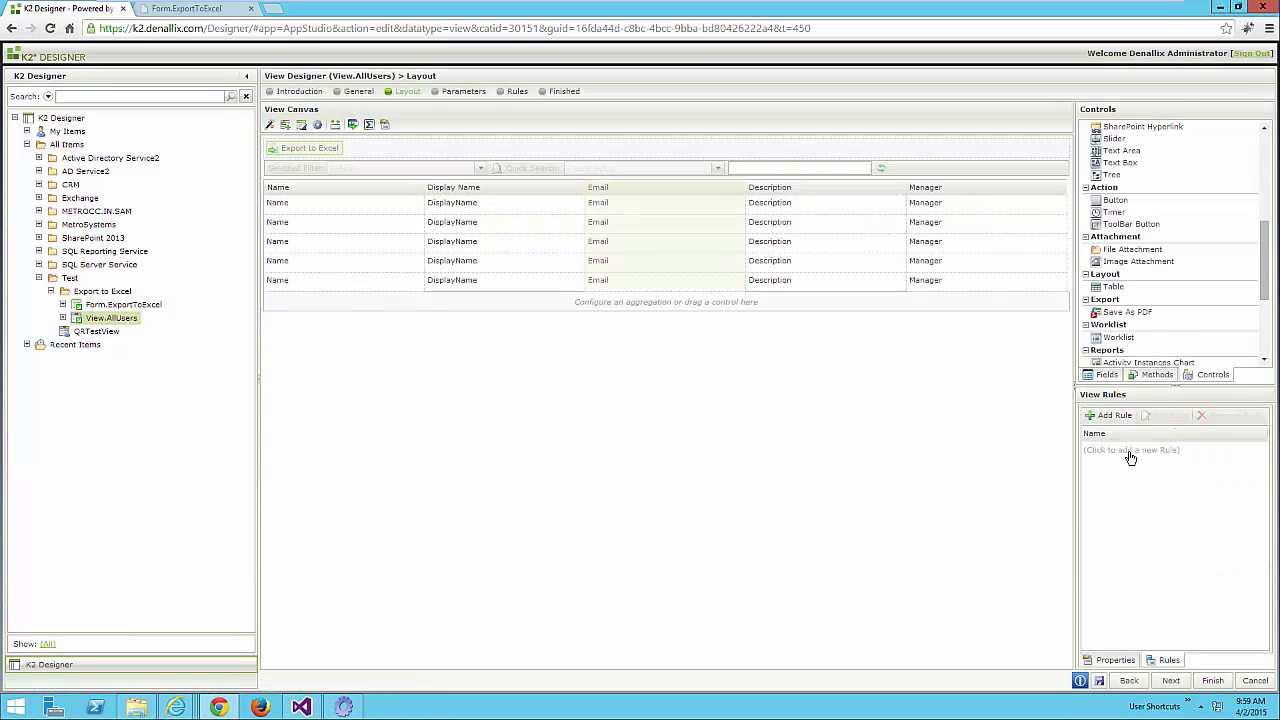
left_click(1130, 451)
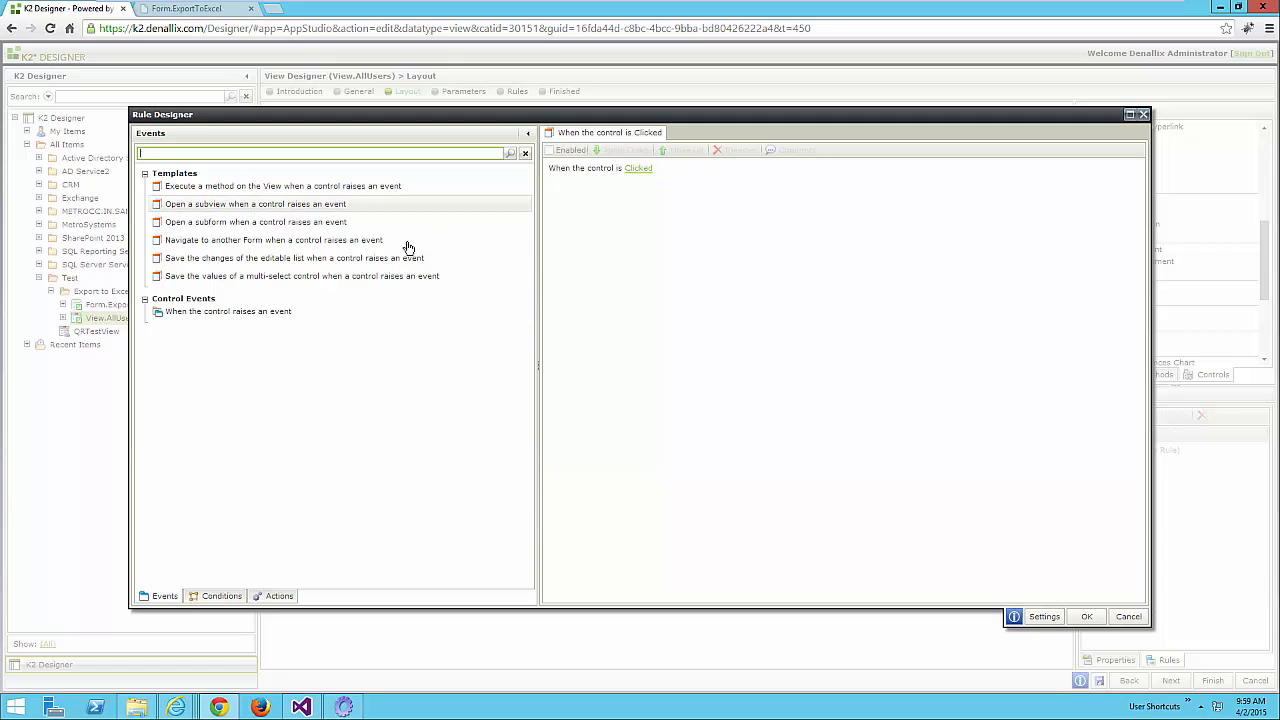
left_click(278, 596)
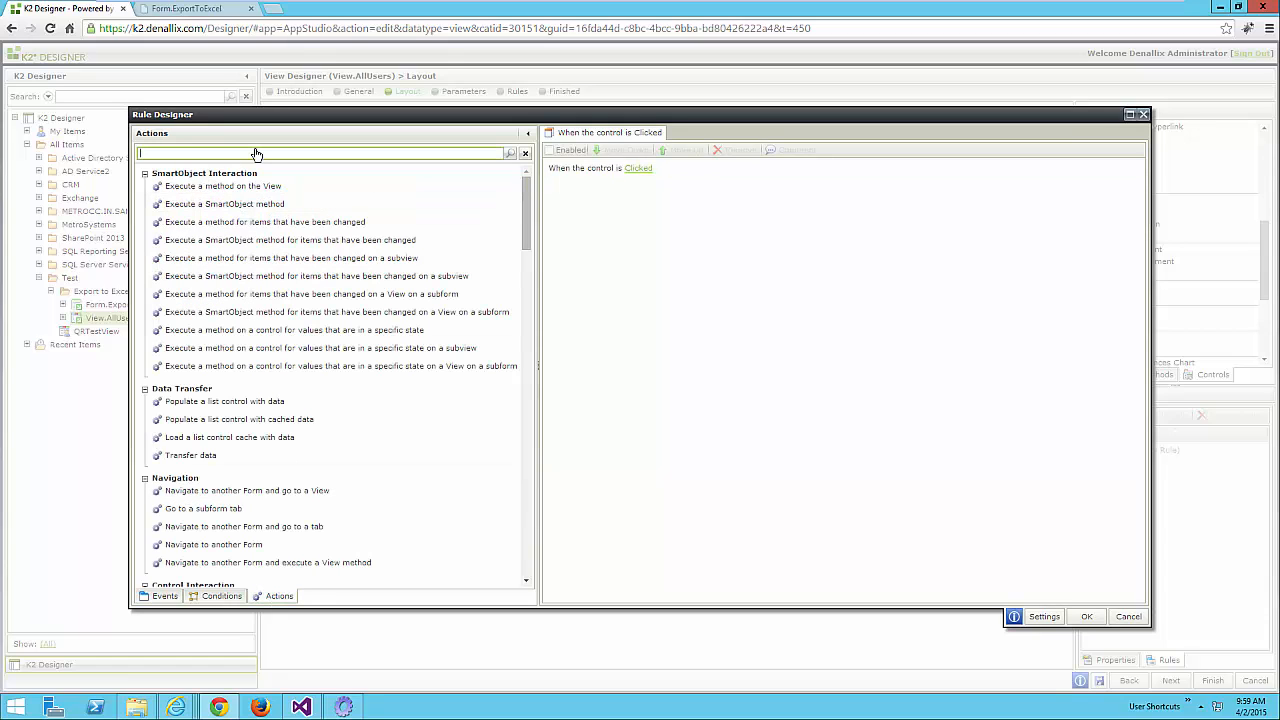
type("naviga")
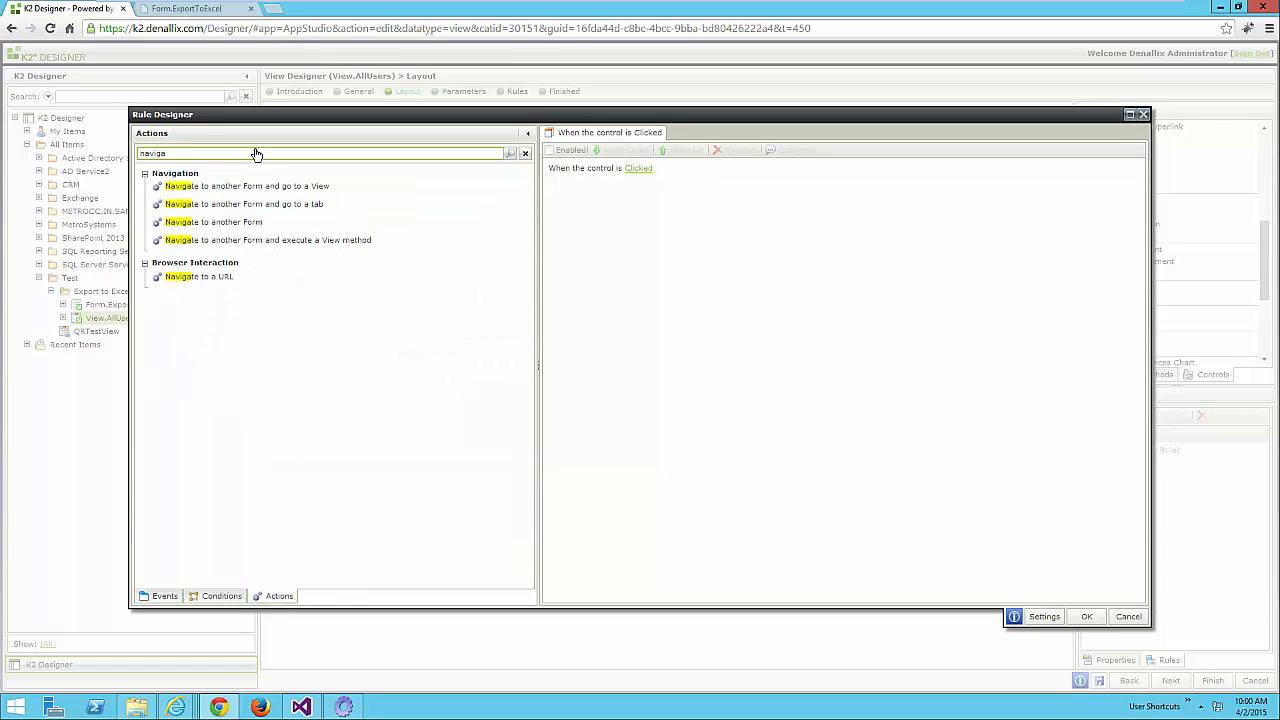
double_click(203, 278)
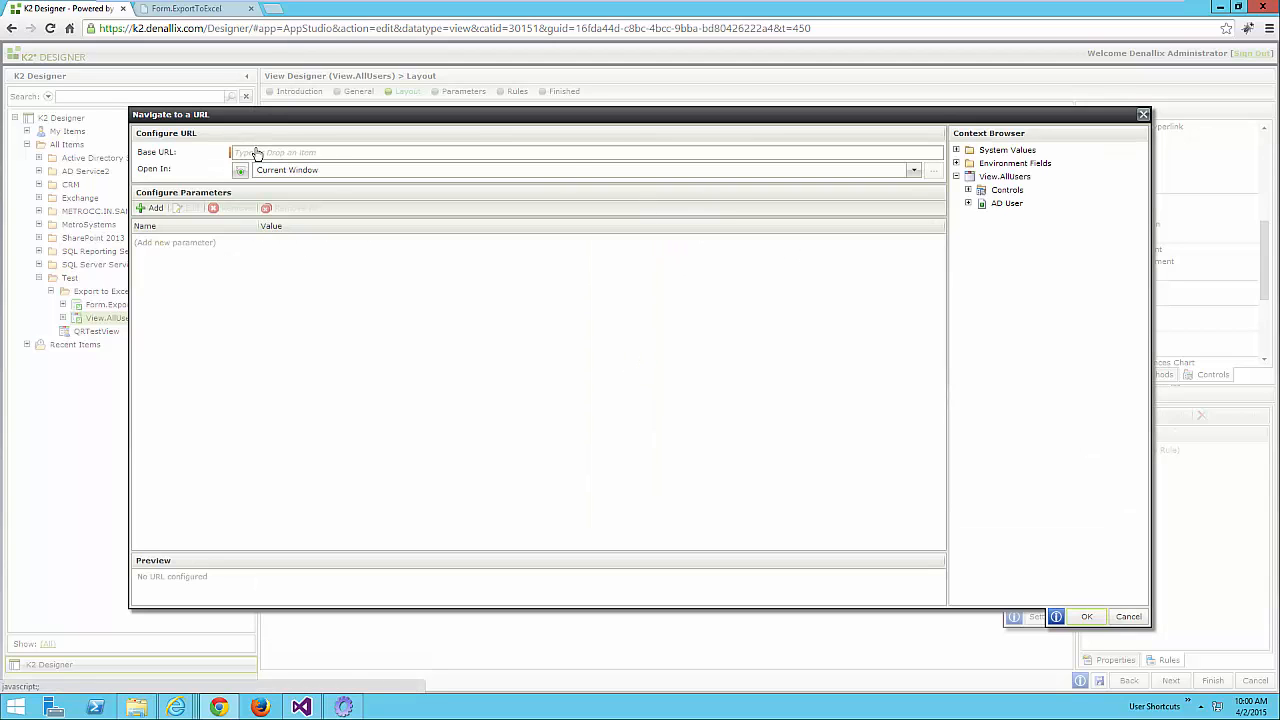
left_click(263, 154)
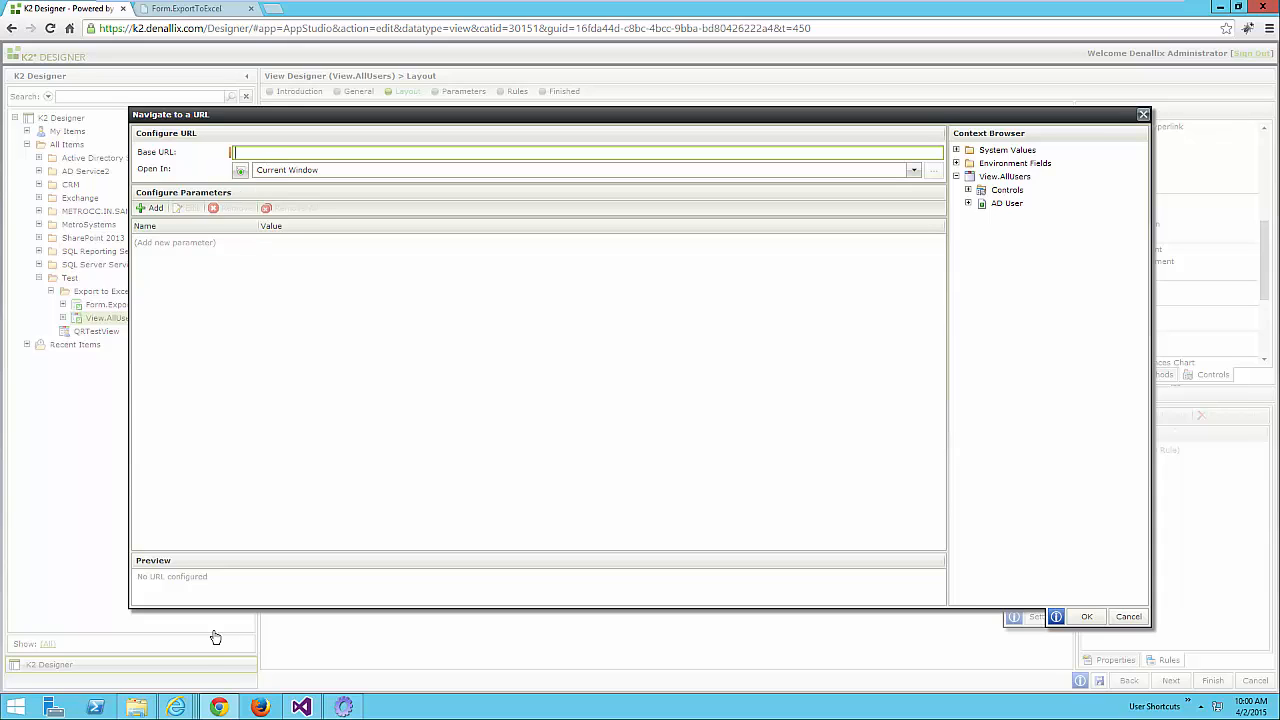
mouse_move(176, 706)
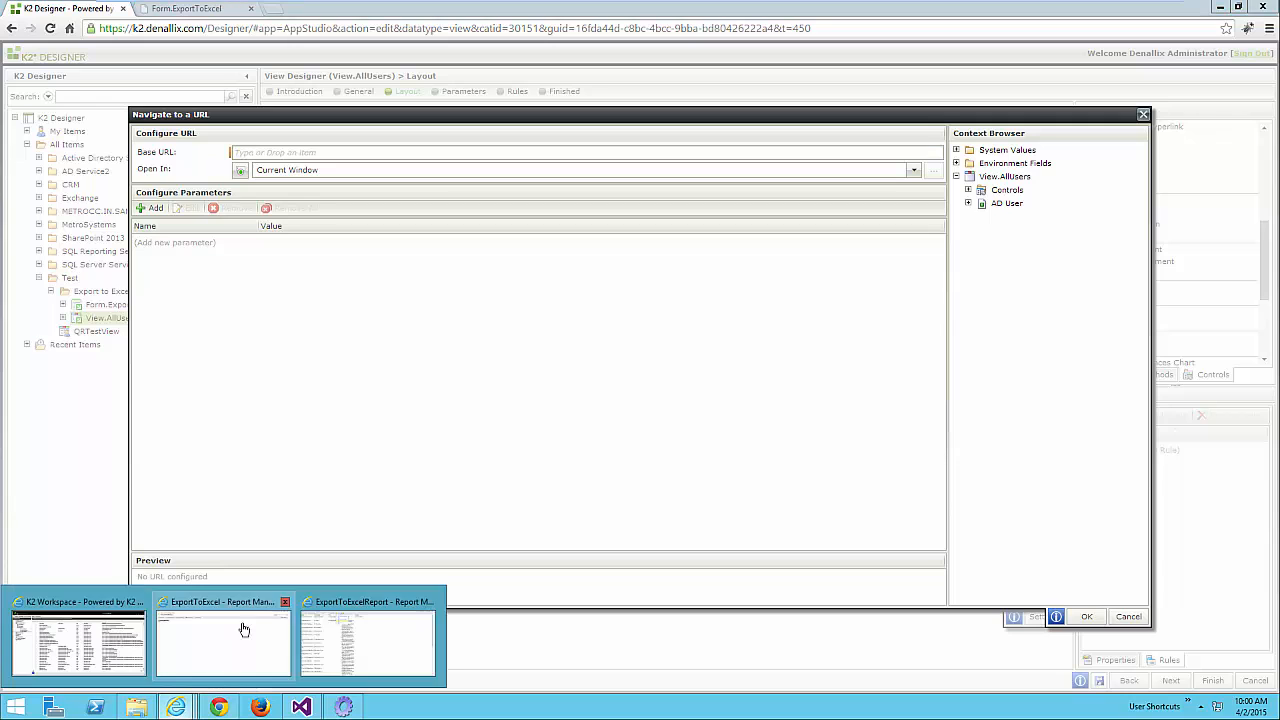
left_click(395, 628)
left_click(175, 28)
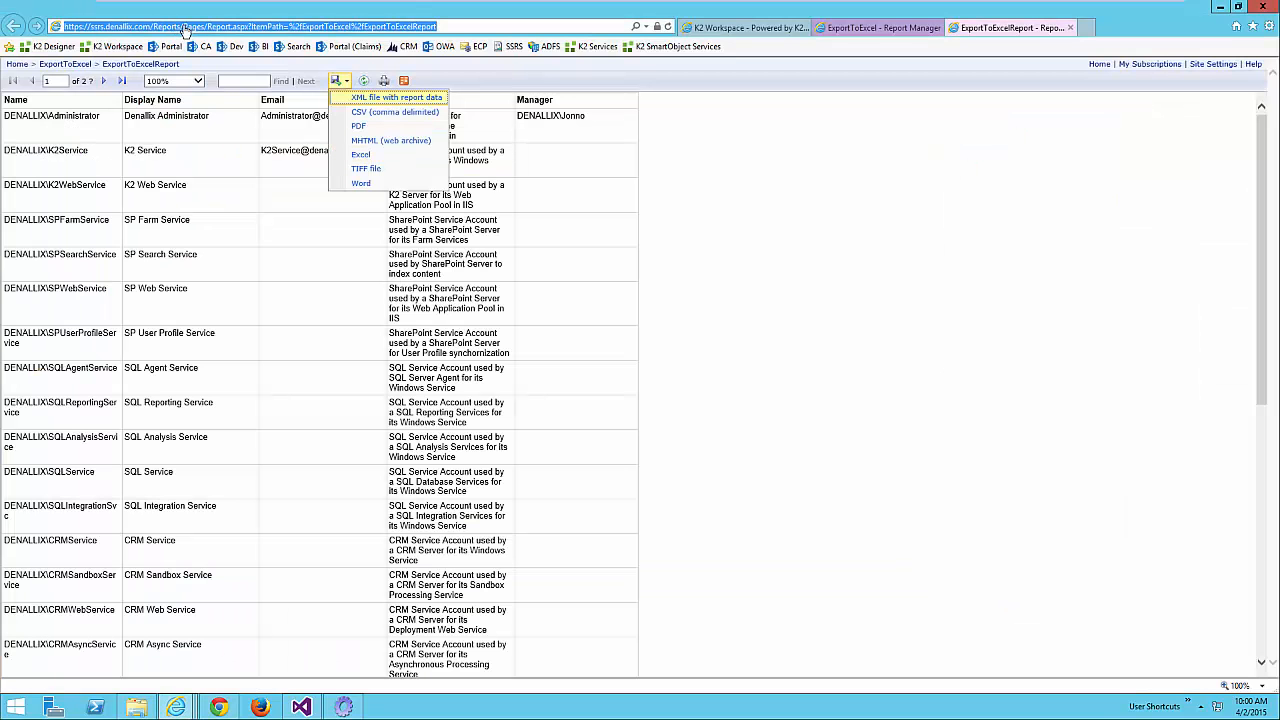
left_click(180, 28)
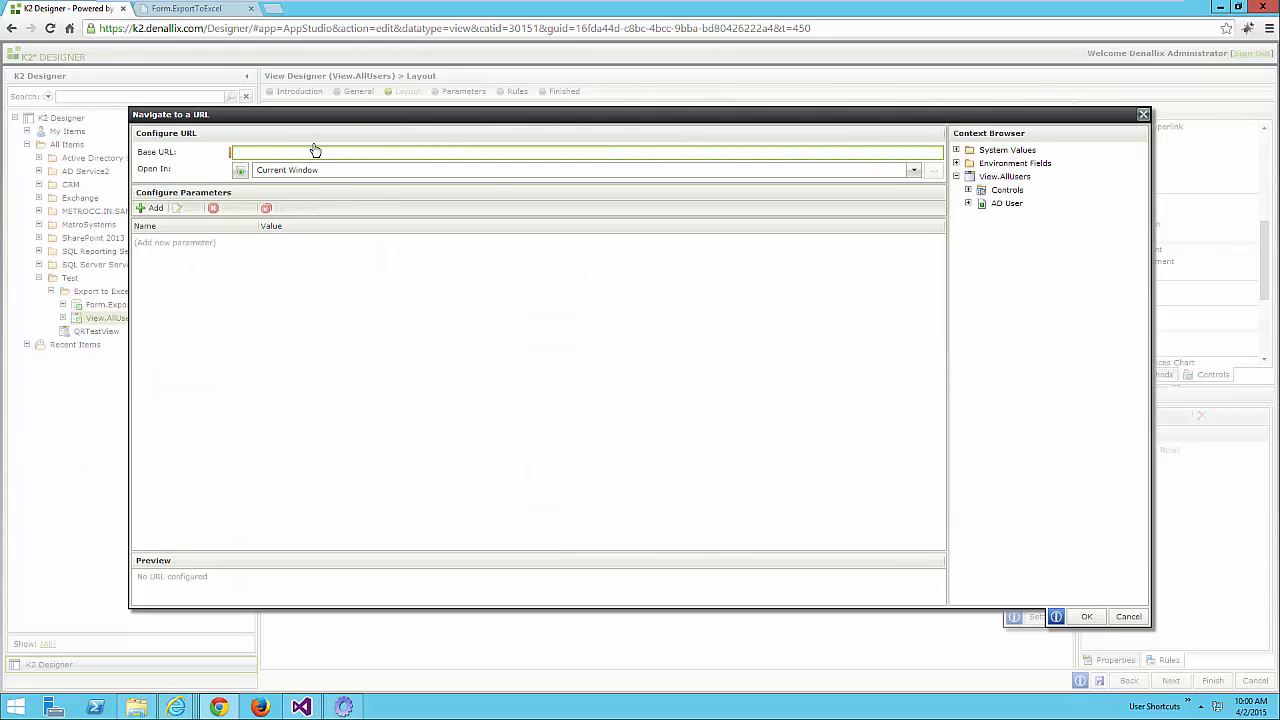
type("https://ssrs.denallix.com/Reports")
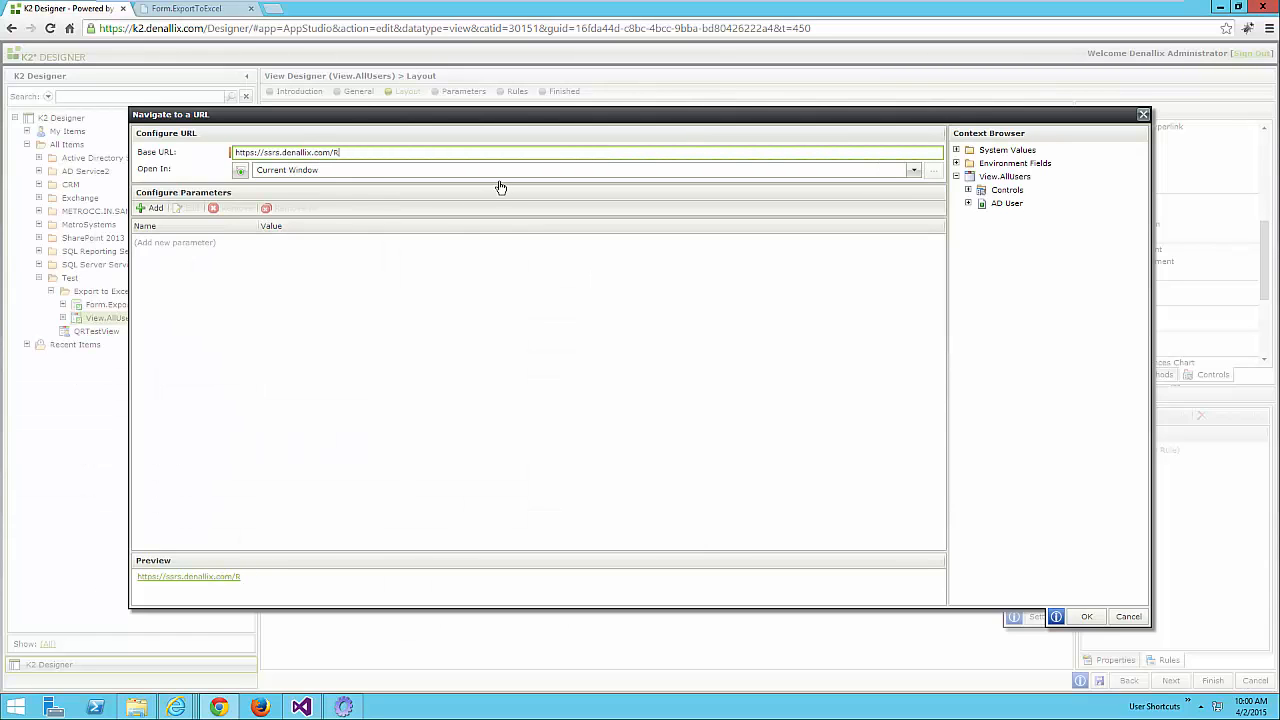
key("BackSpace")
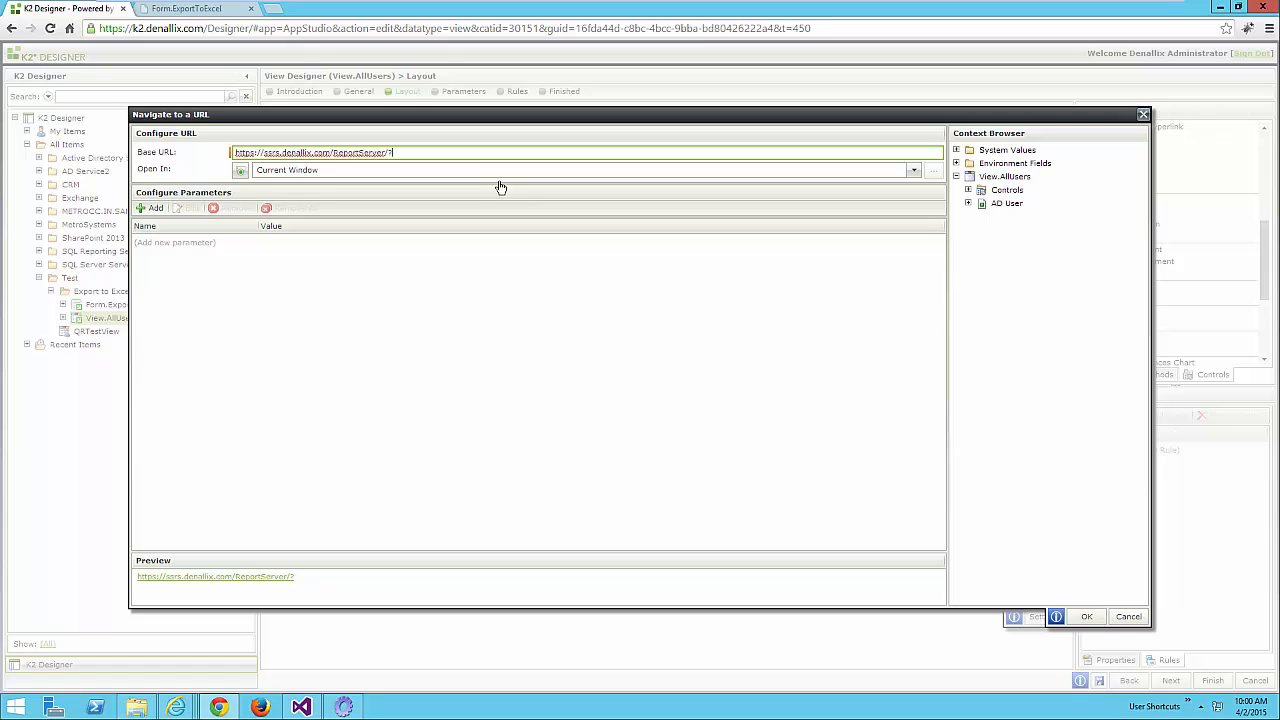
- Copy the encoded ExportToExcelReport path from the report's address in Internet Explorer and append it to the base URL in Chrome
key("alt+Tab")
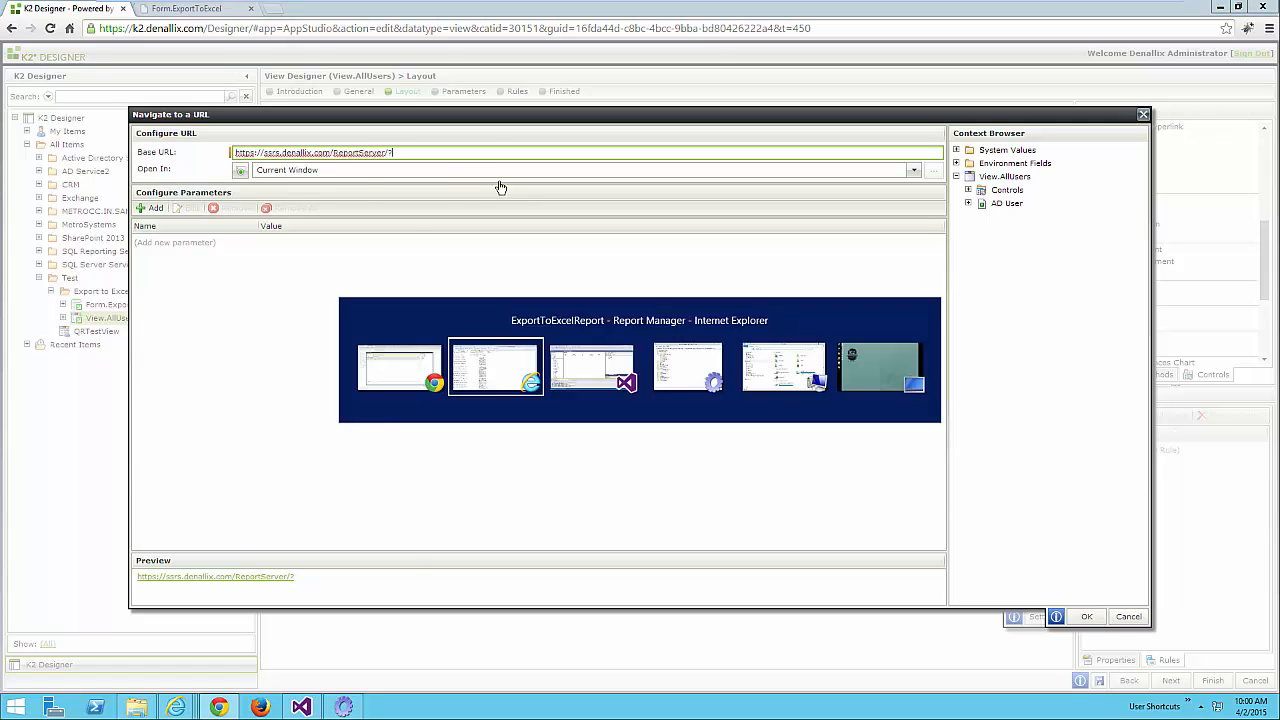
left_click(295, 27)
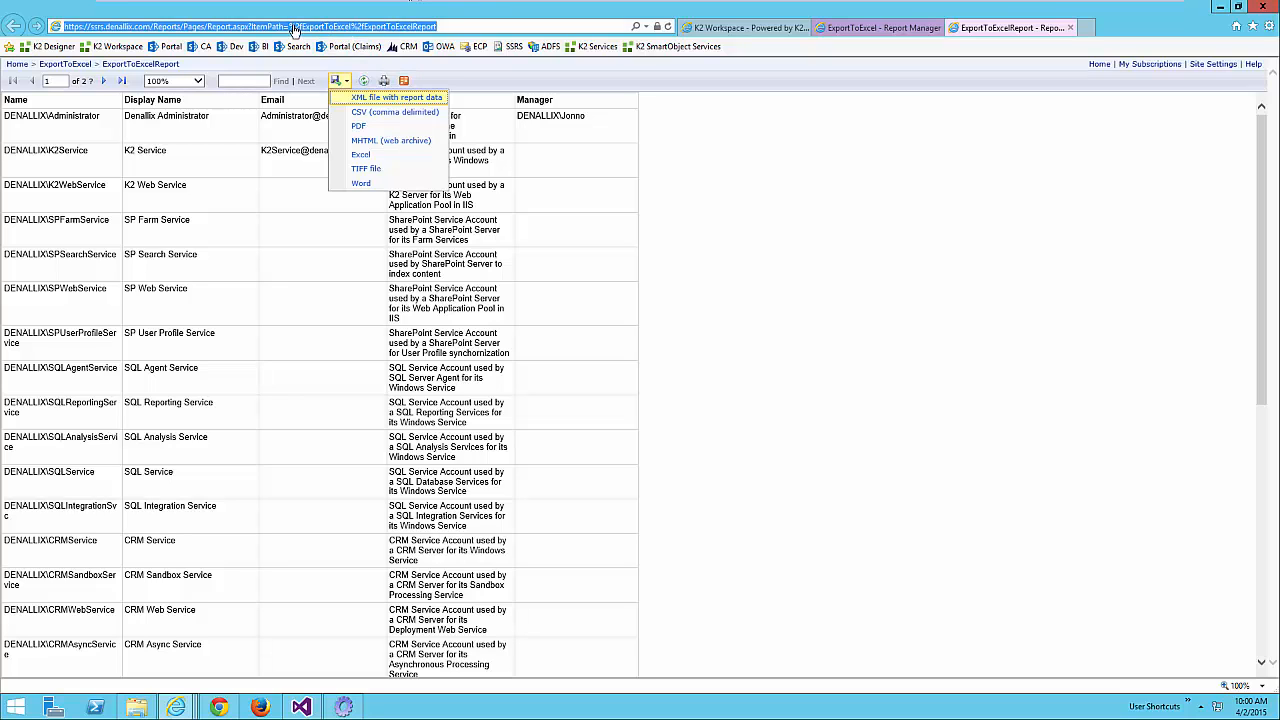
left_click_drag(295, 27, 476, 35)
key("ctrl+c")
key("alt+Tab")
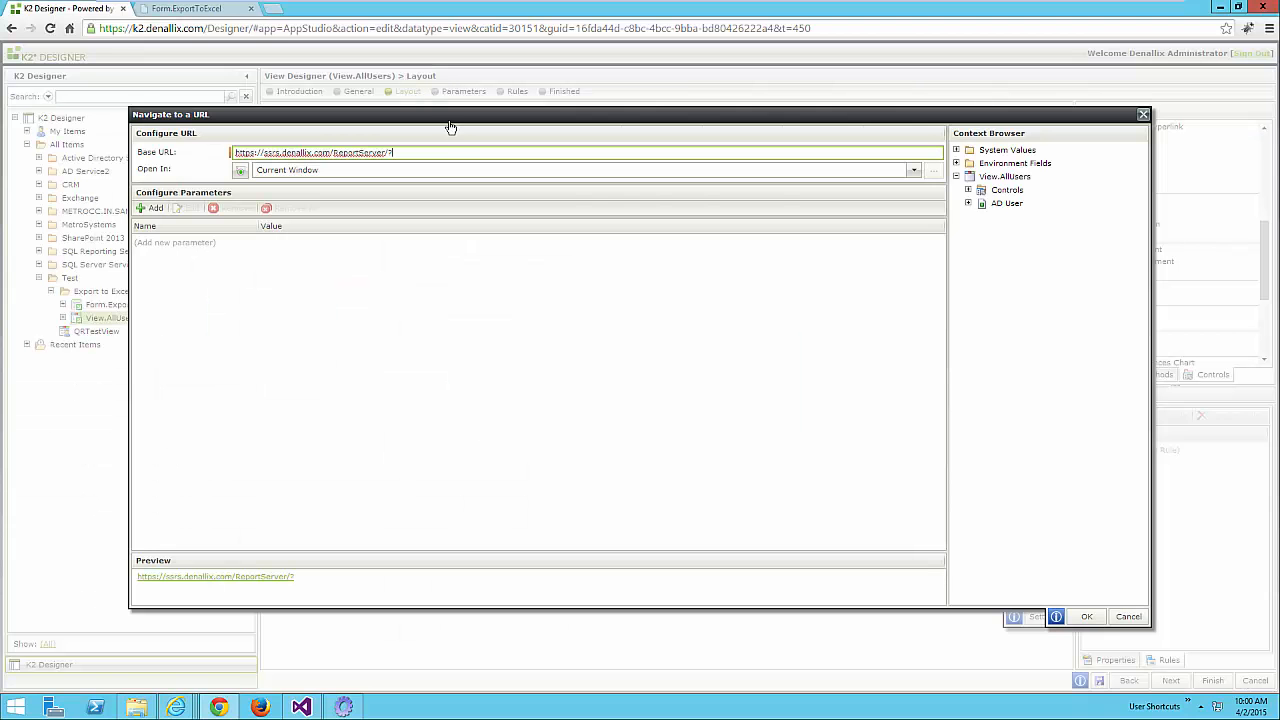
key("ctrl+v")
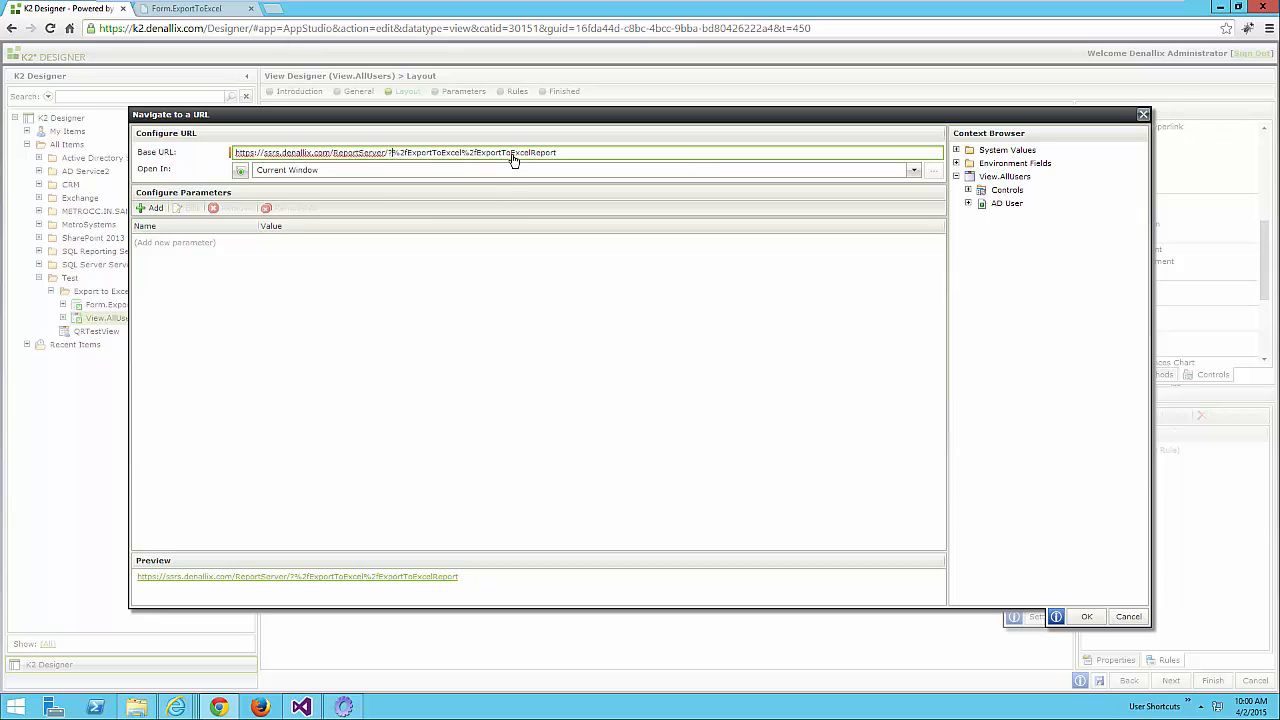
- Replace both %2f codes in the base URL with slashes so the report path reads /ExportToExcel/ExportToExcelReport
type("/")
key("Delete")
key("Delete")
key("Delete")
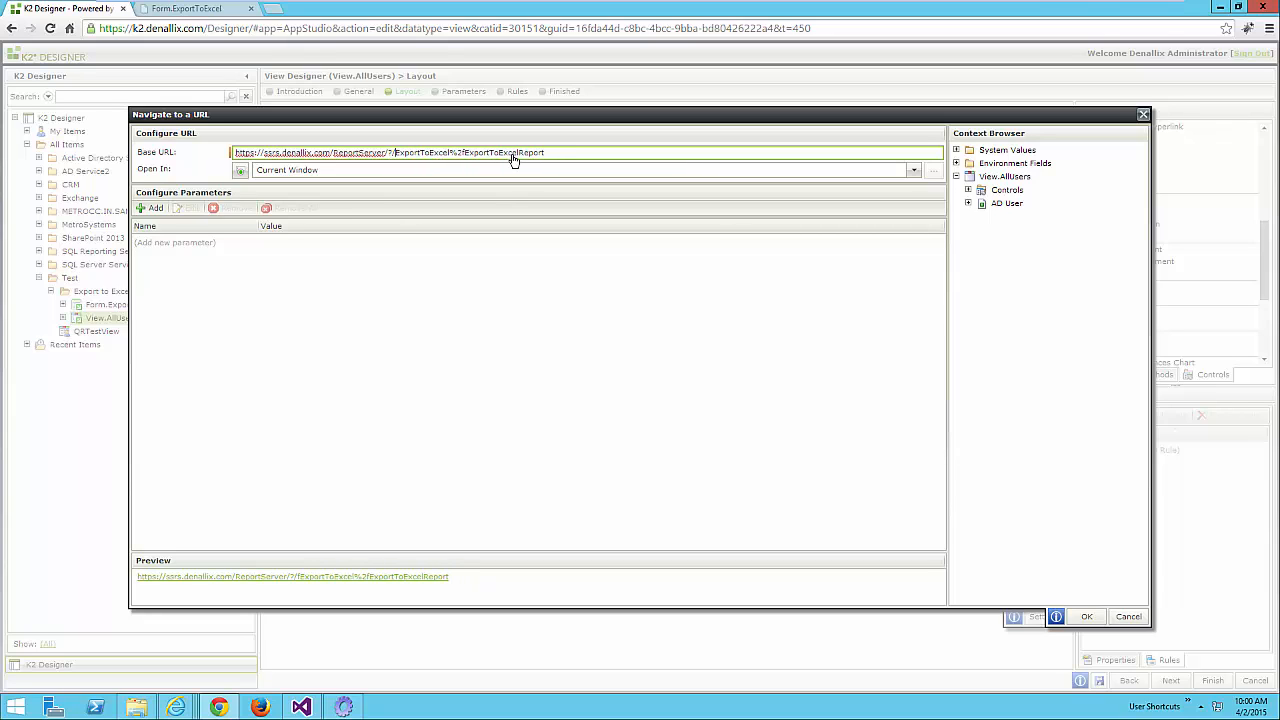
type("/")
key("Delete")
key("Delete")
key("Delete")
- Append &rs:Command=Render&rs:Format=Excel to the base URL after the report name
left_click_drag(395, 155, 539, 162)
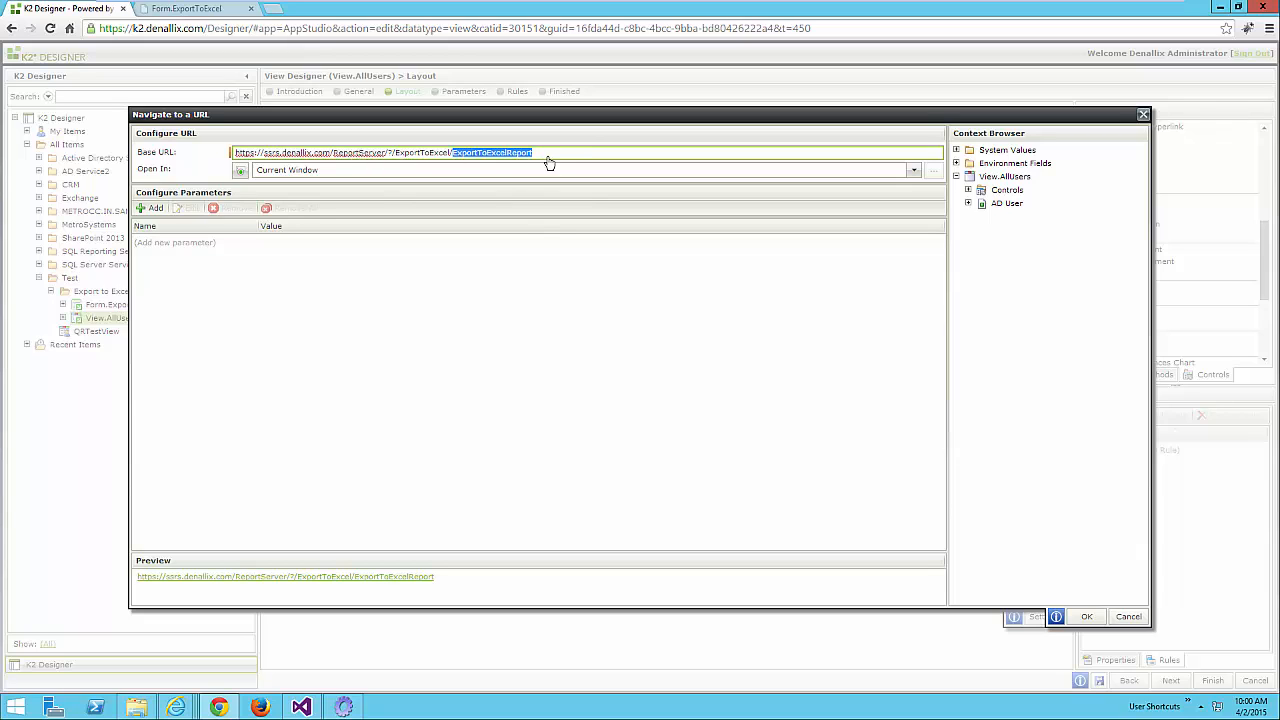
left_click(580, 149)
type("&")
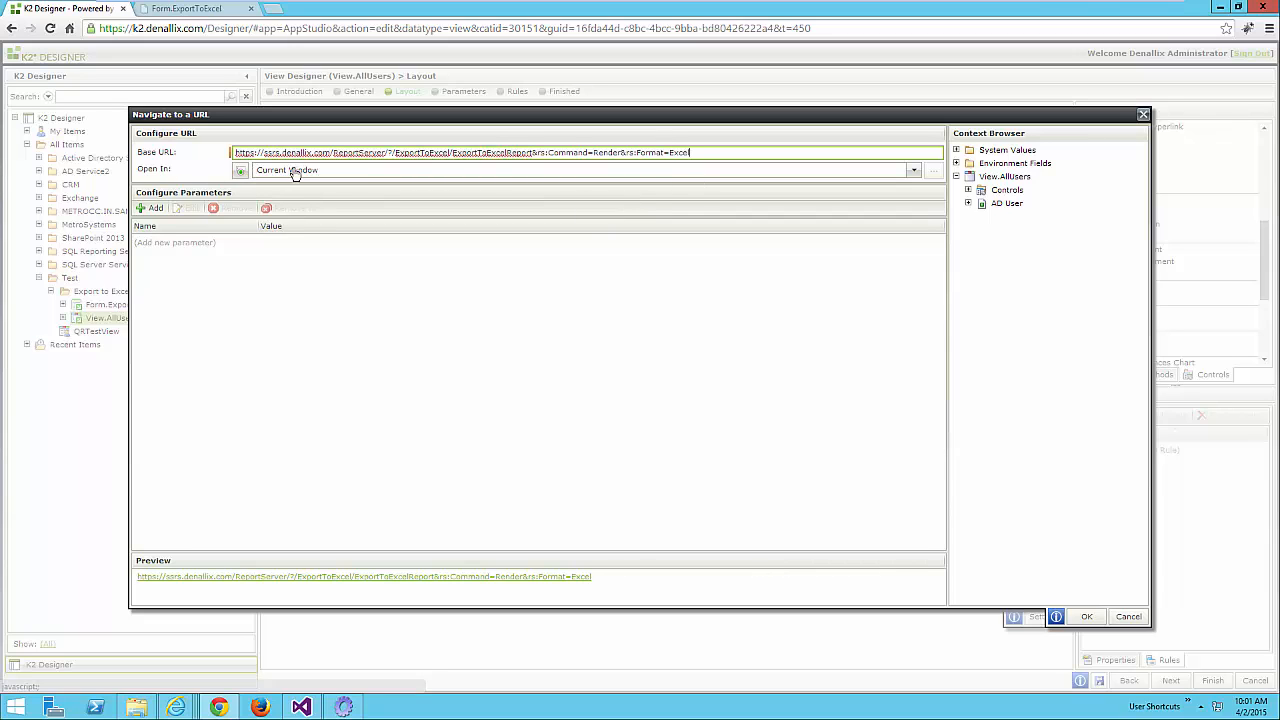
- Keep the URL opening in the current window, confirm the button's rule and finish editing View.AllUsers
left_click(913, 170)
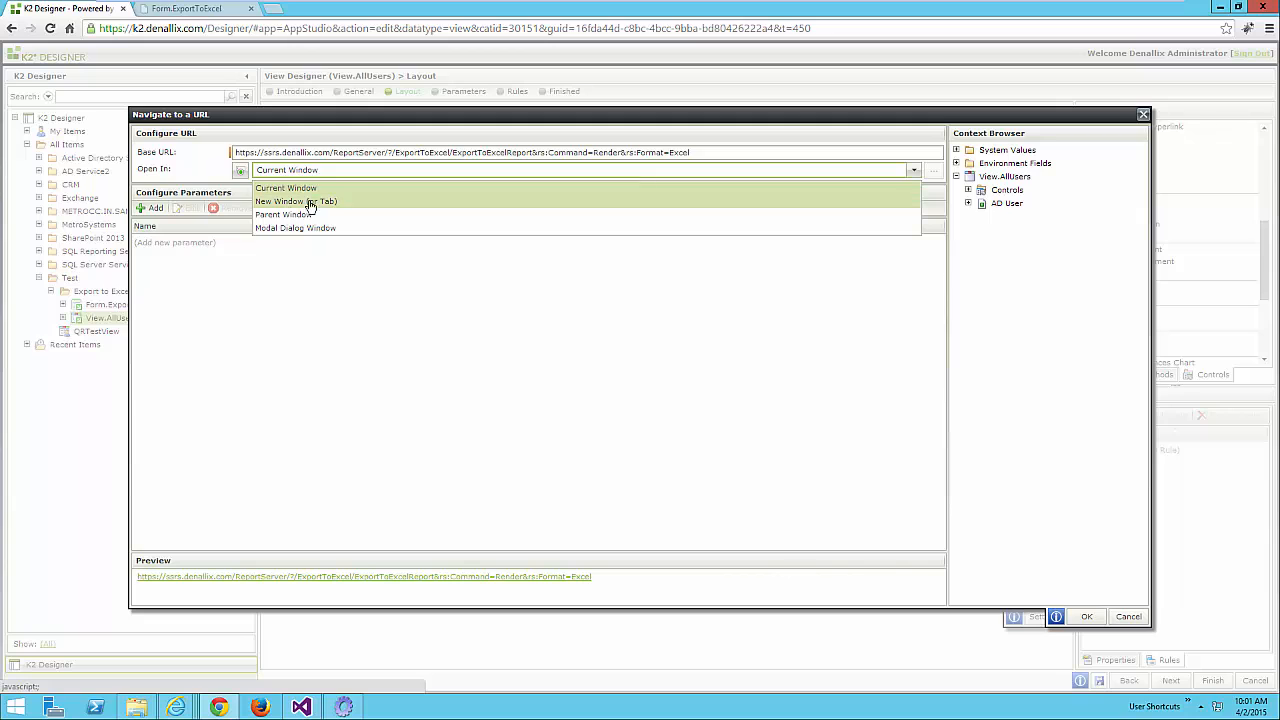
left_click(337, 314)
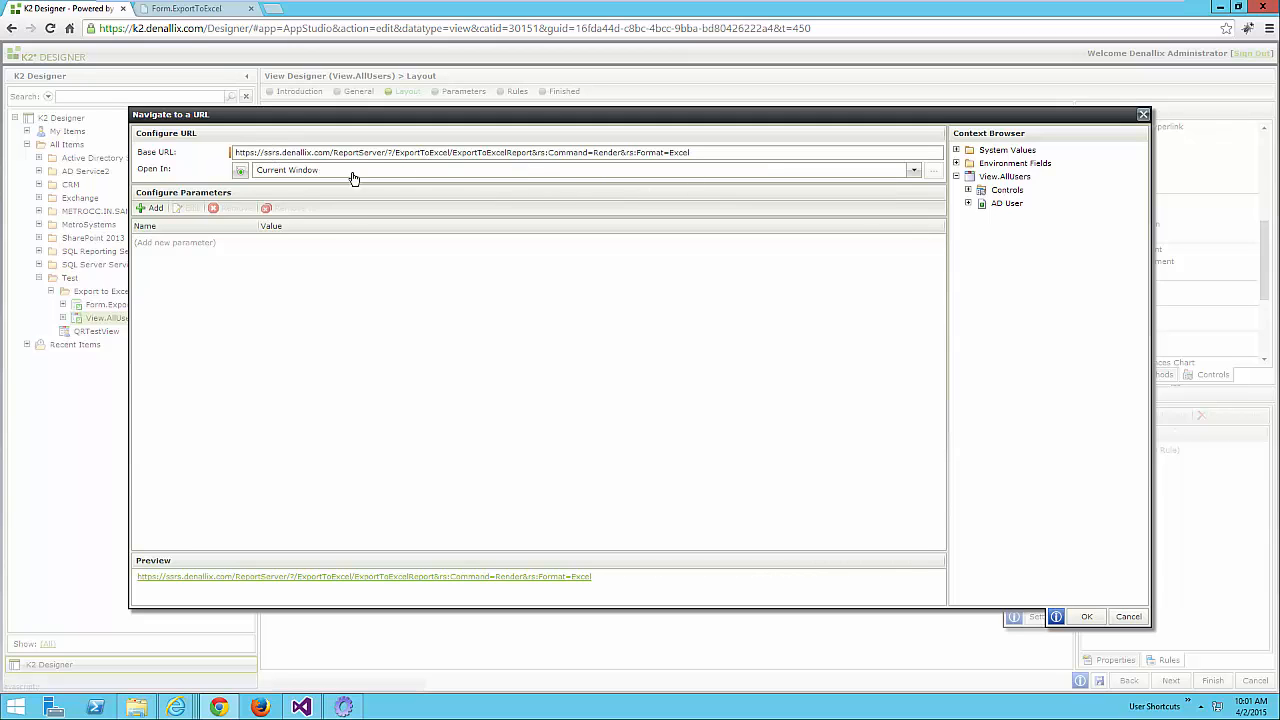
left_click(1062, 626)
left_click(1086, 616)
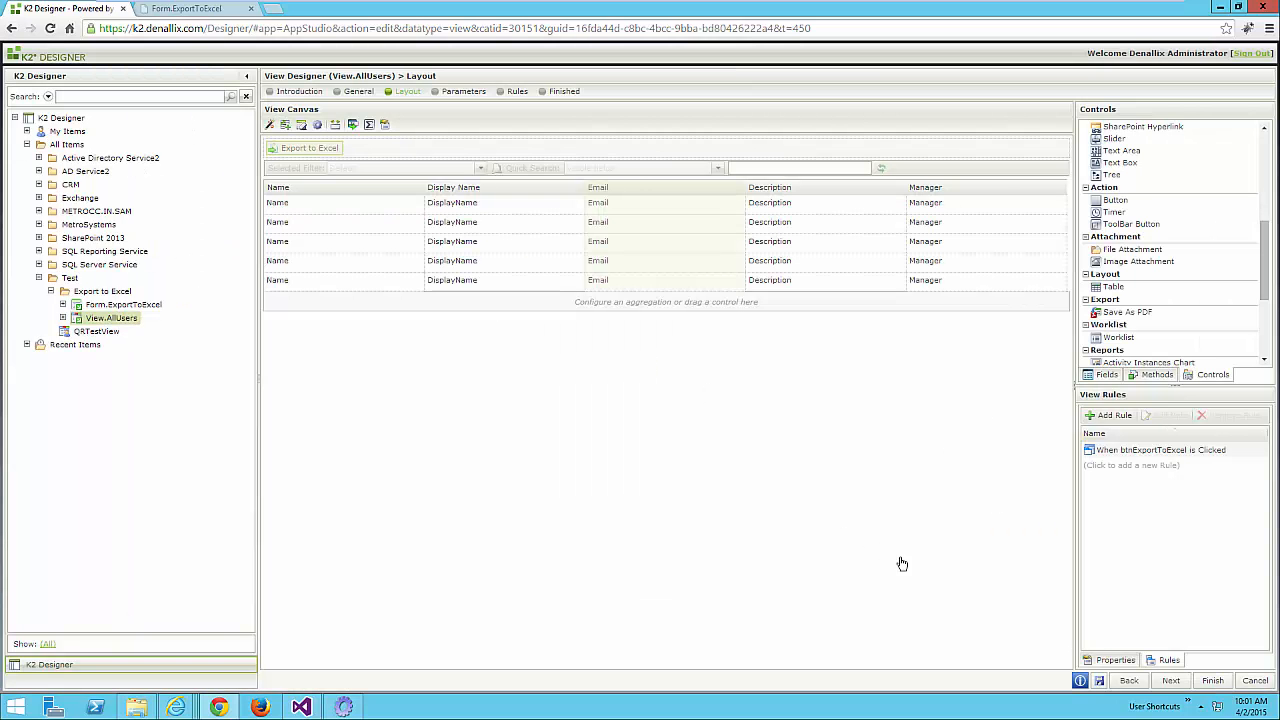
left_click(1213, 681)
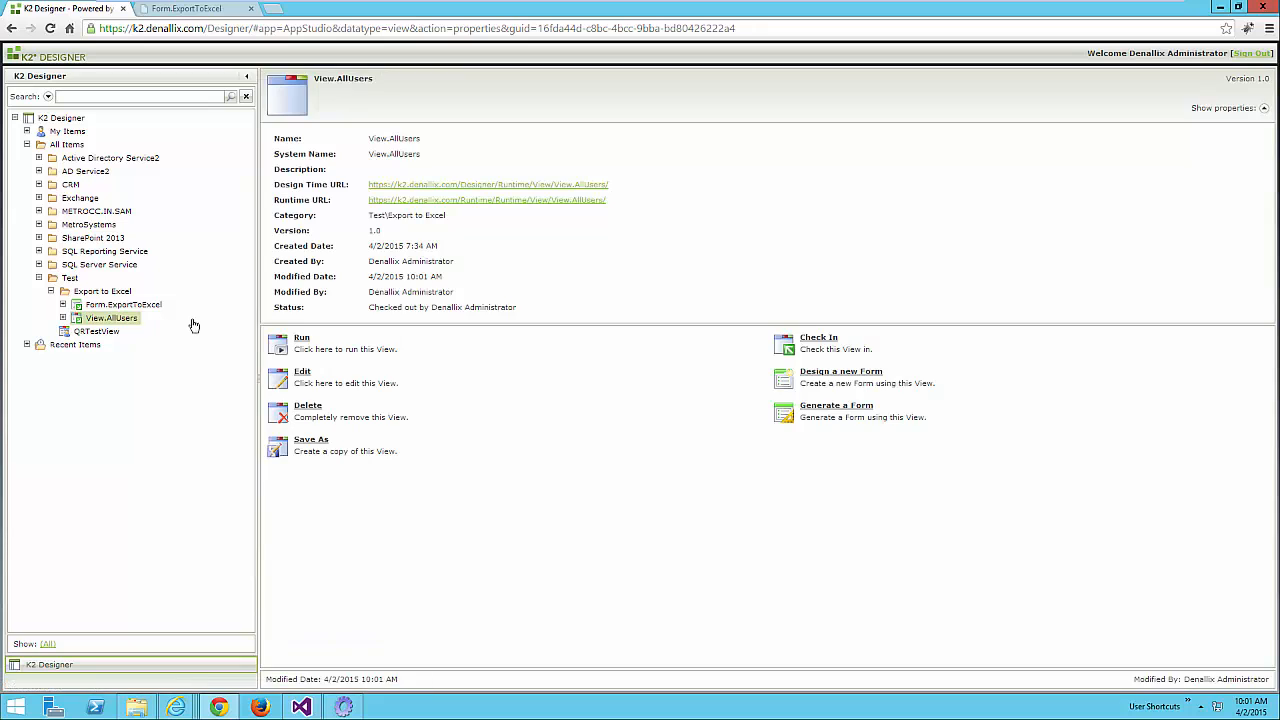
- Run View.AllUsers from its runtime URL, export the user list and open the downloaded ExportToExcelReport.xls in Excel
left_click(430, 200)
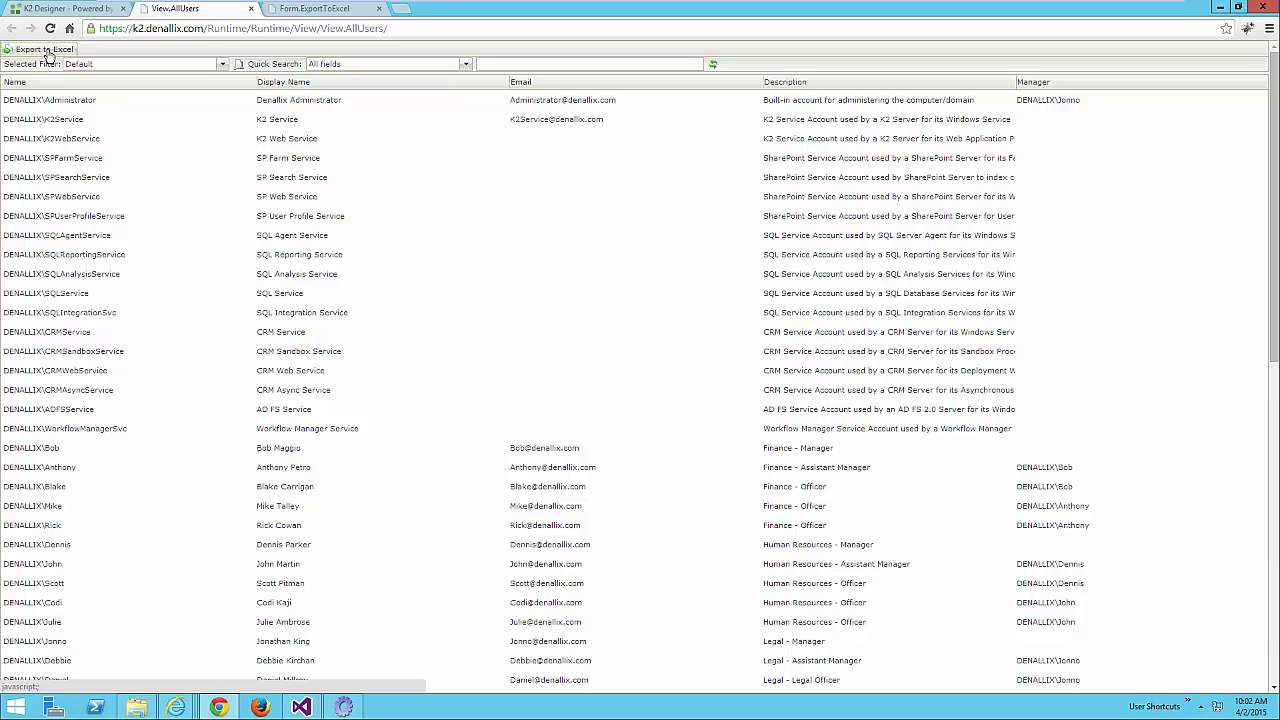
left_click(44, 49)
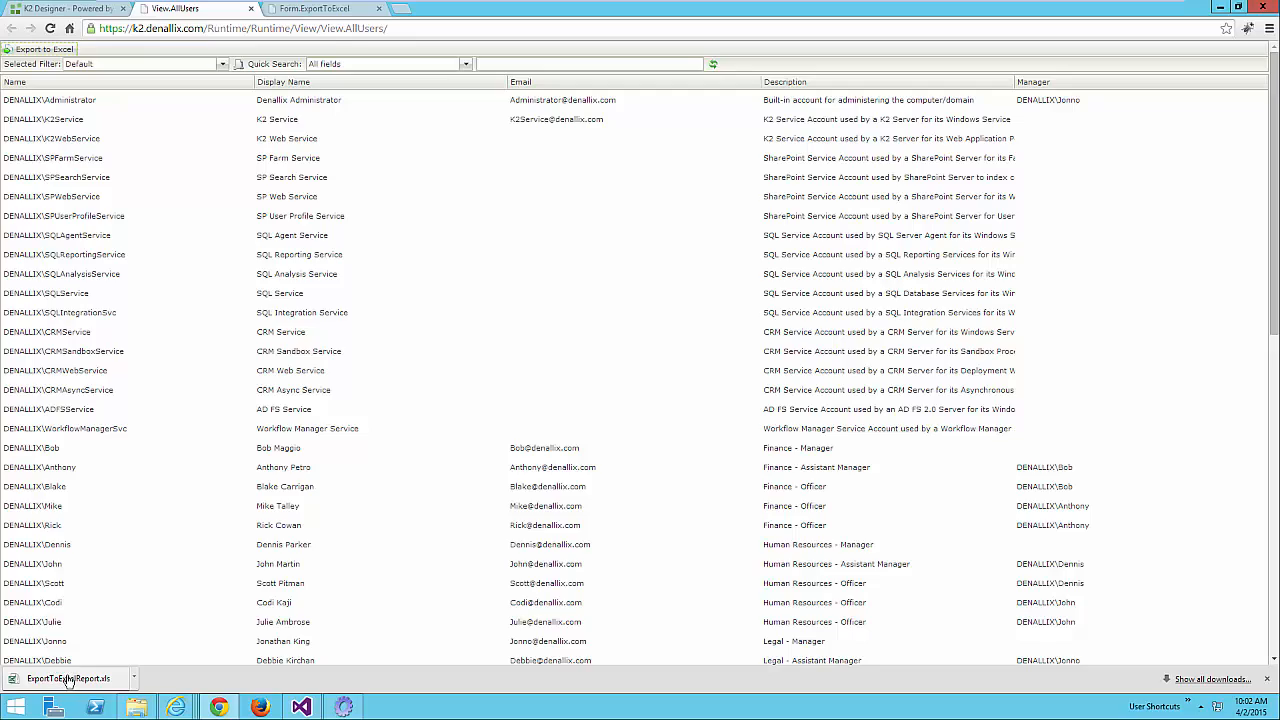
left_click(62, 679)
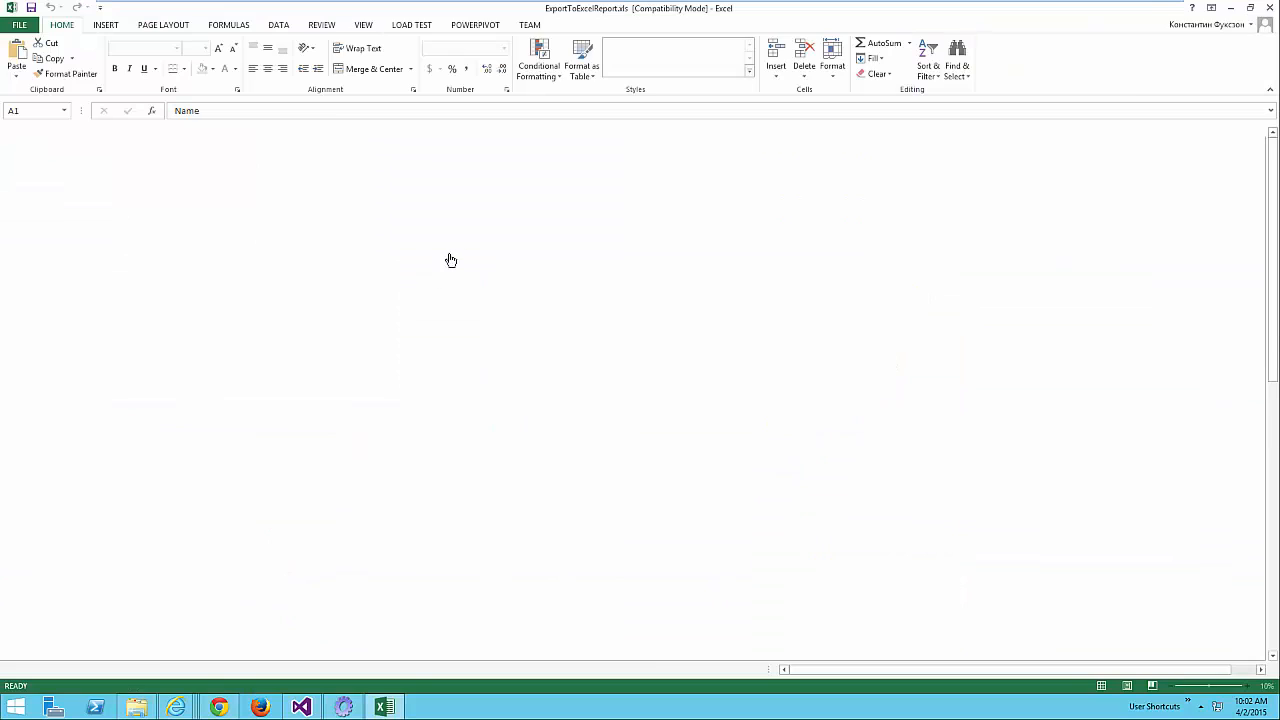
- Look through the exported user rows in ExportToExcelReport.xls from the header to the last entries
scroll(377, 255, "down", 14)
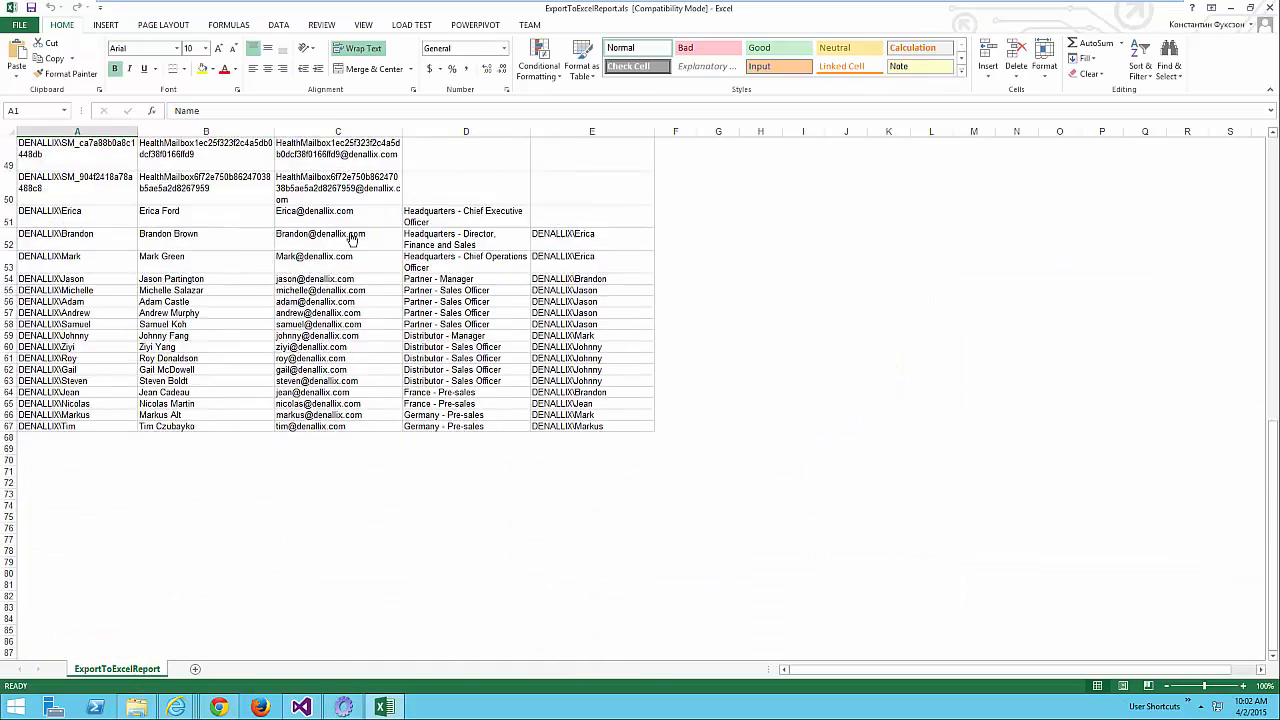
scroll(352, 245, "up", 14)
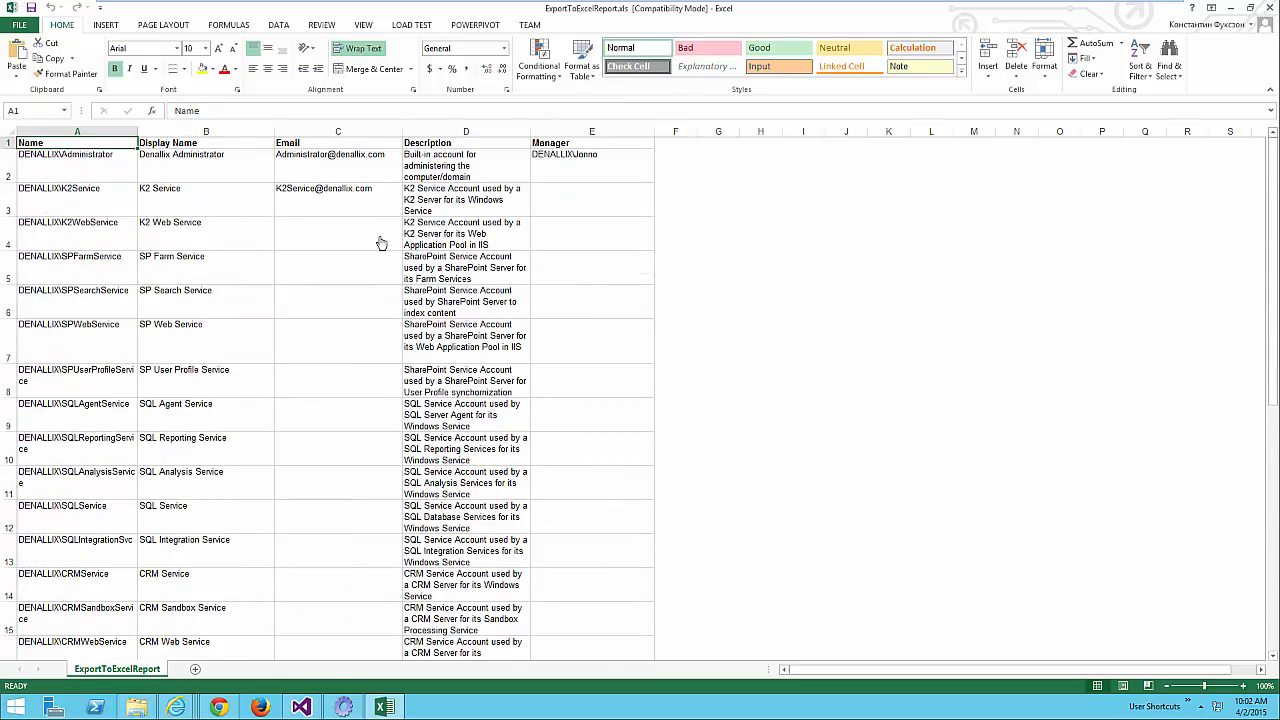
scroll(478, 294, "down", 10)
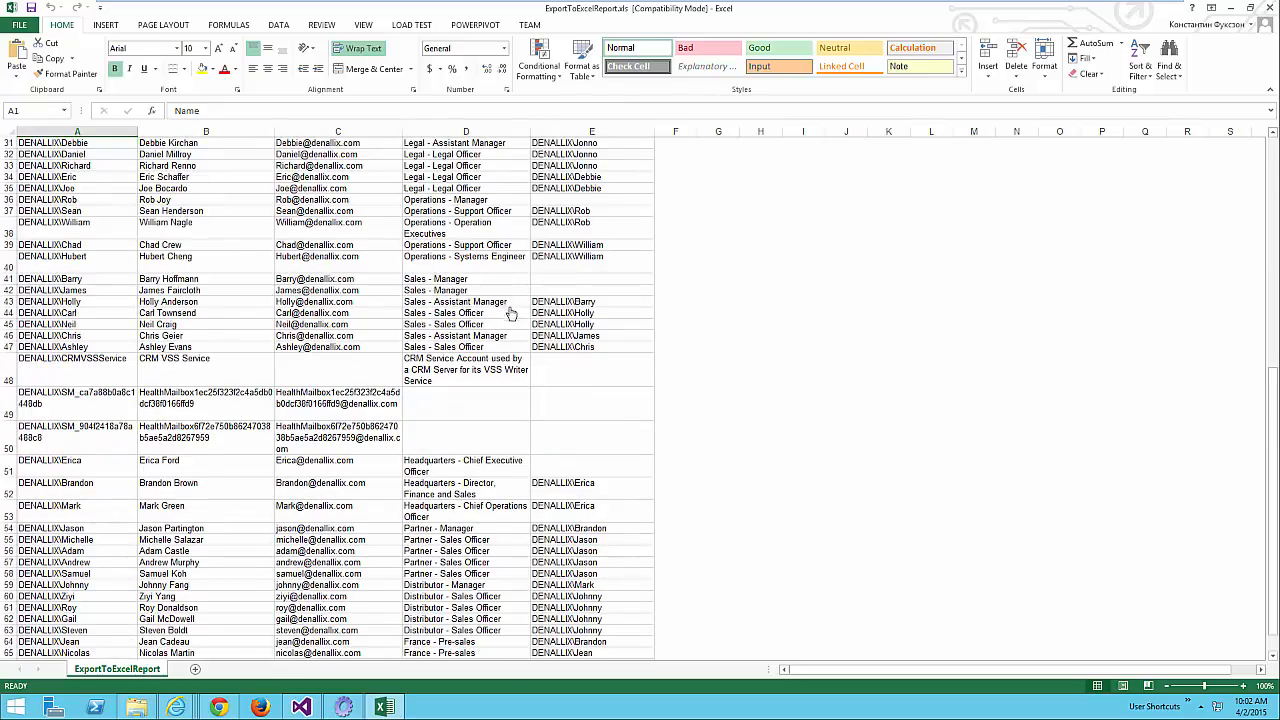
- Compare the top rows of the exported ExportToExcelReport.xls with the user list shown in View.AllUsers
scroll(510, 313, "up", 10)
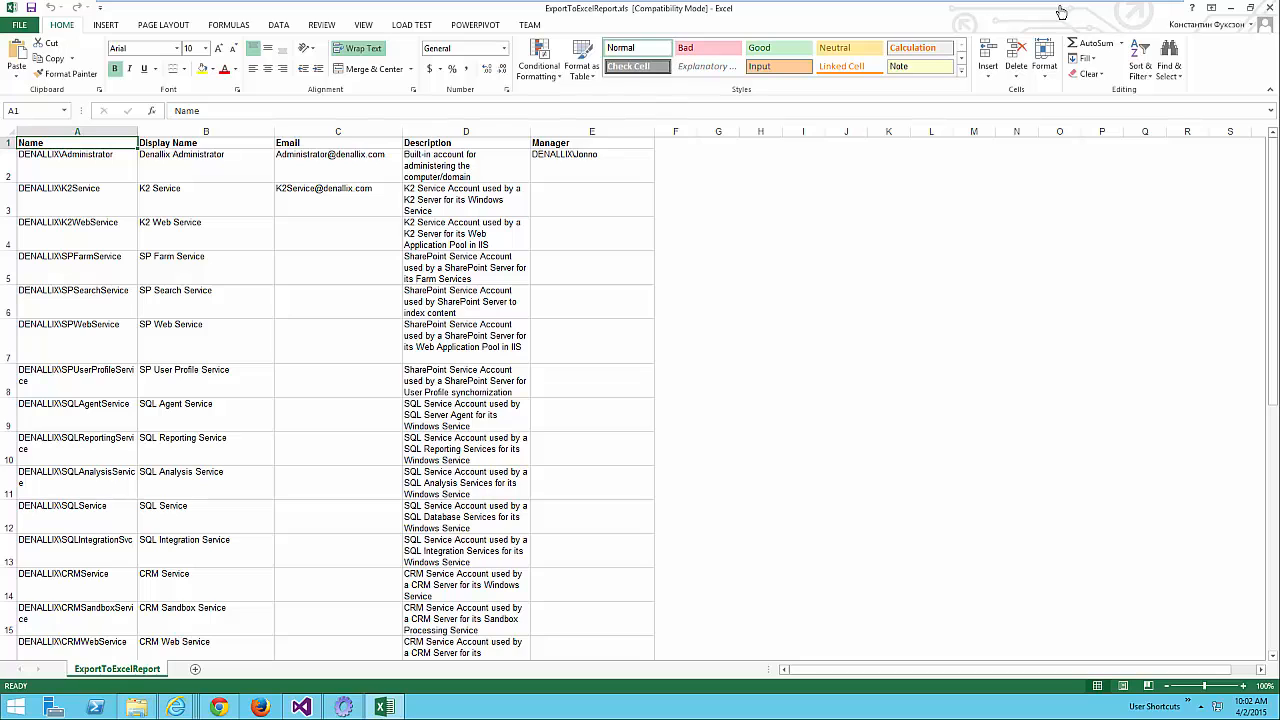
left_click(1230, 8)
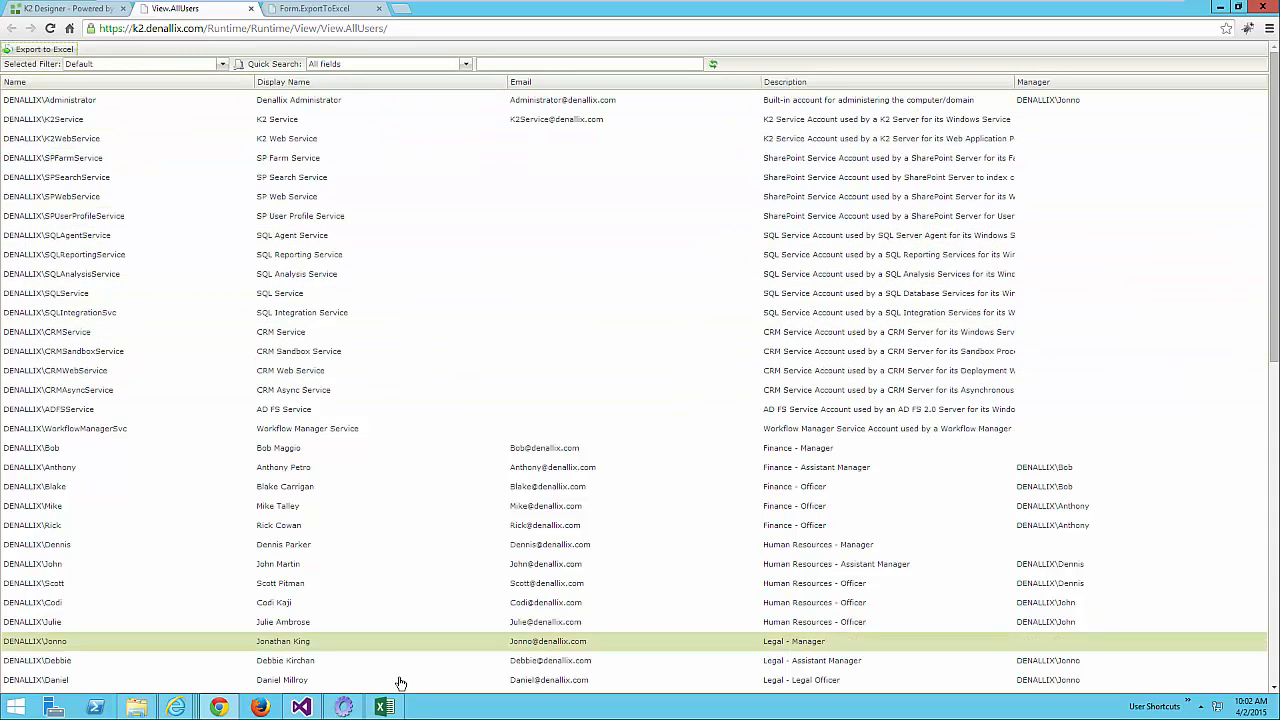
left_click(384, 706)
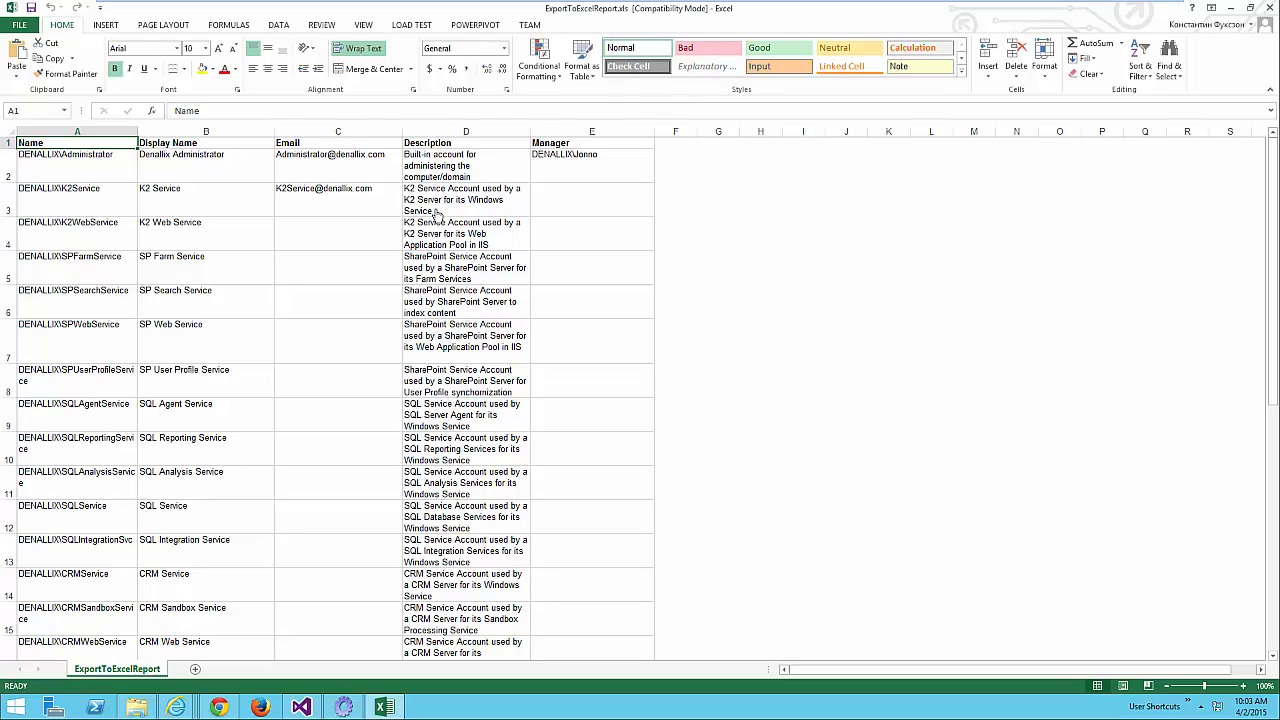
- Add filters to the header row of ExportToExcelReport.xls and close the workbook without saving
left_click(11, 146)
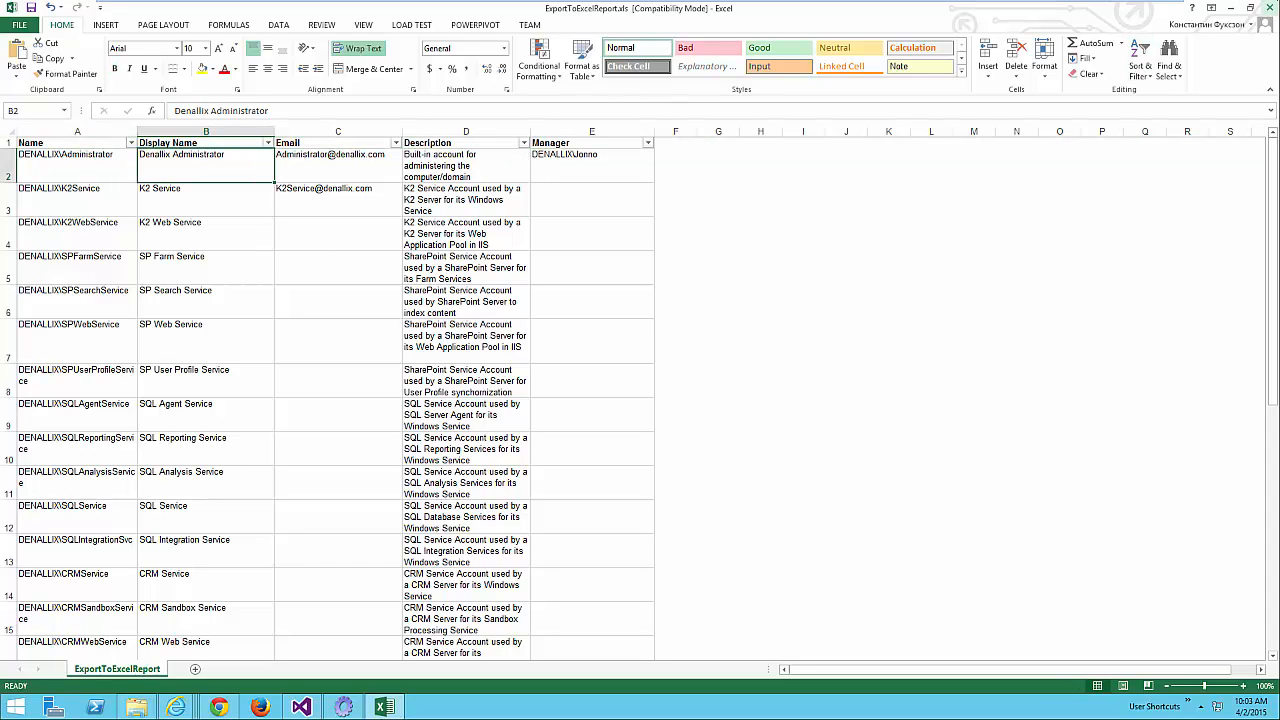
left_click(1270, 7)
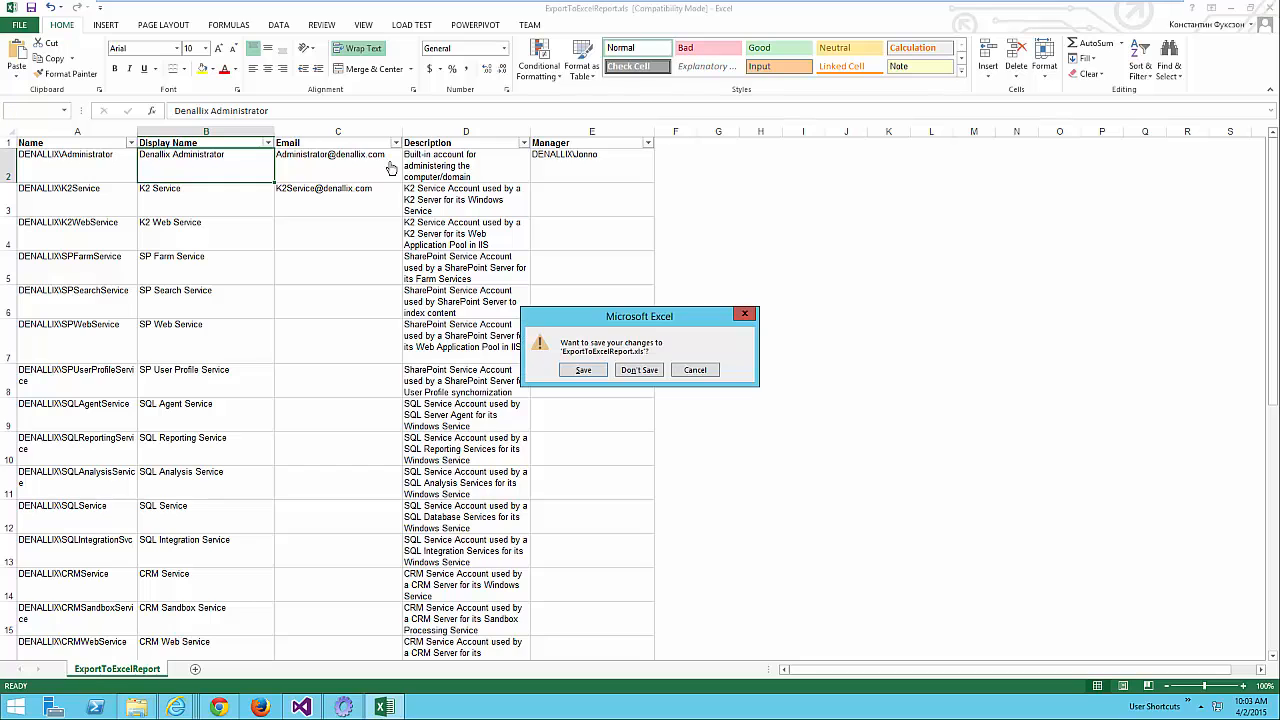
left_click(637, 372)
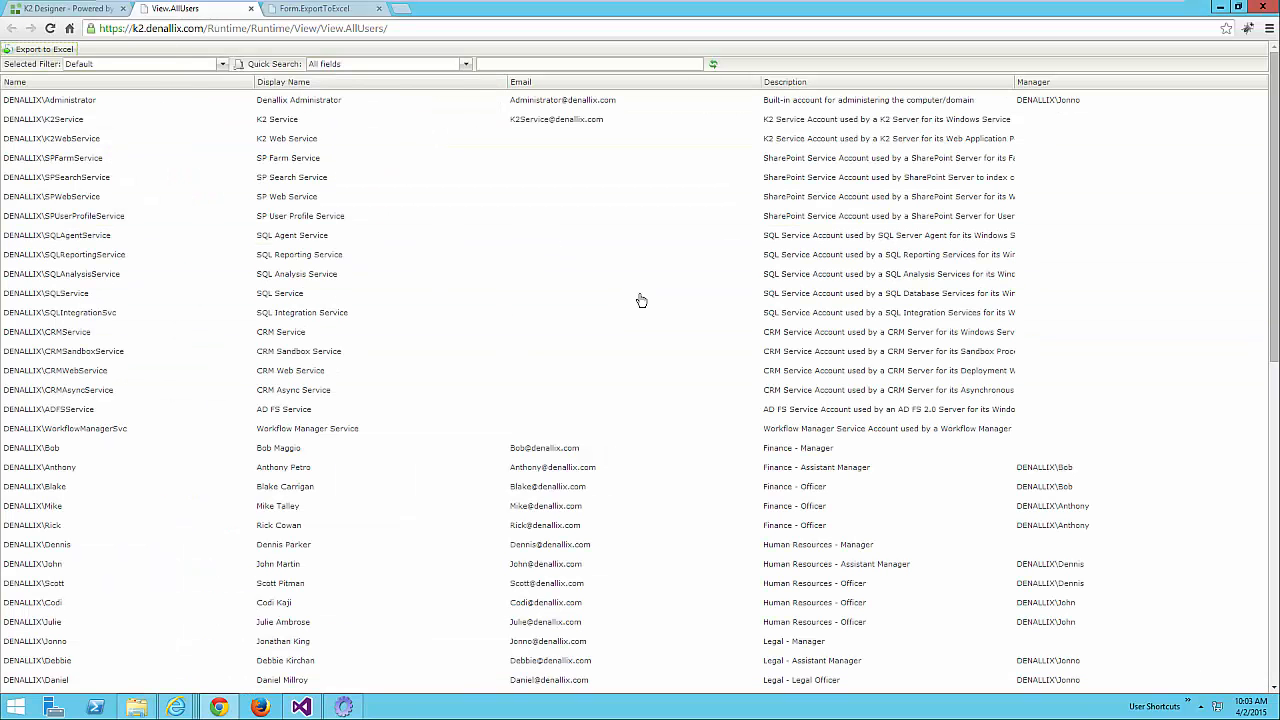
- Edit View.AllUsers in K2 Designer and open the URL configuration of the rule for btnExportToExcel being clicked
left_click(40, 8)
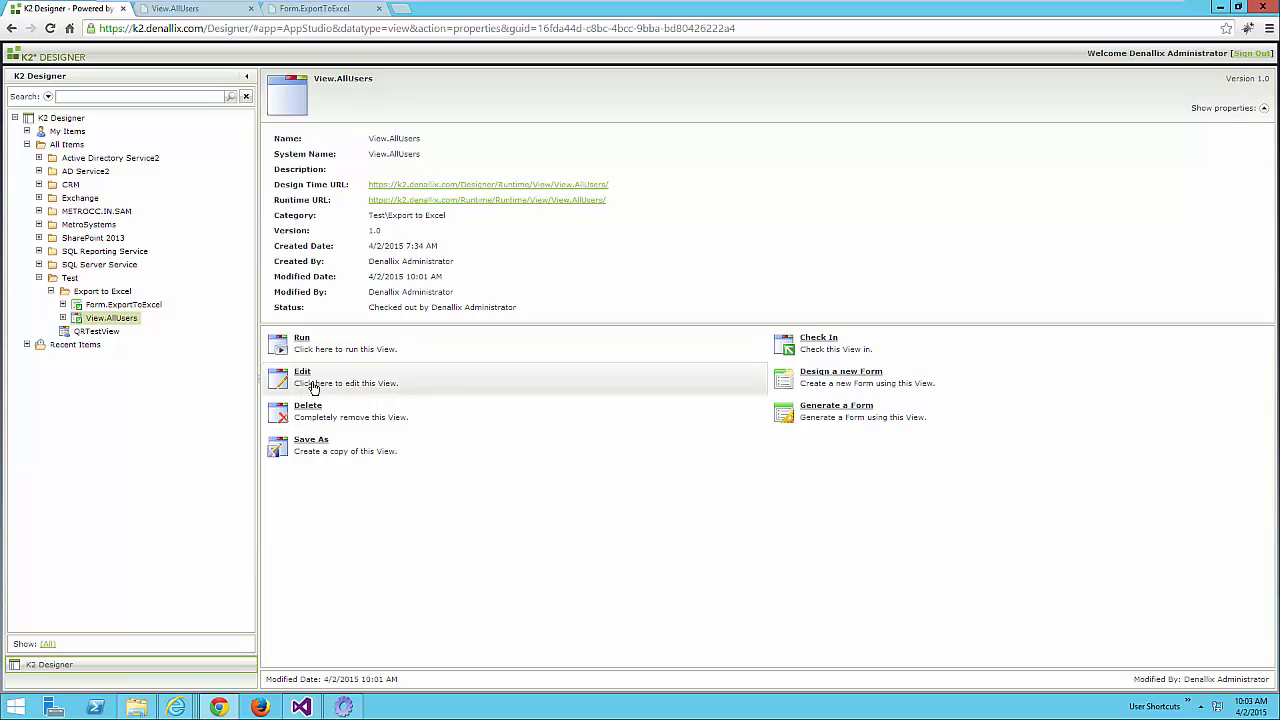
left_click(278, 378)
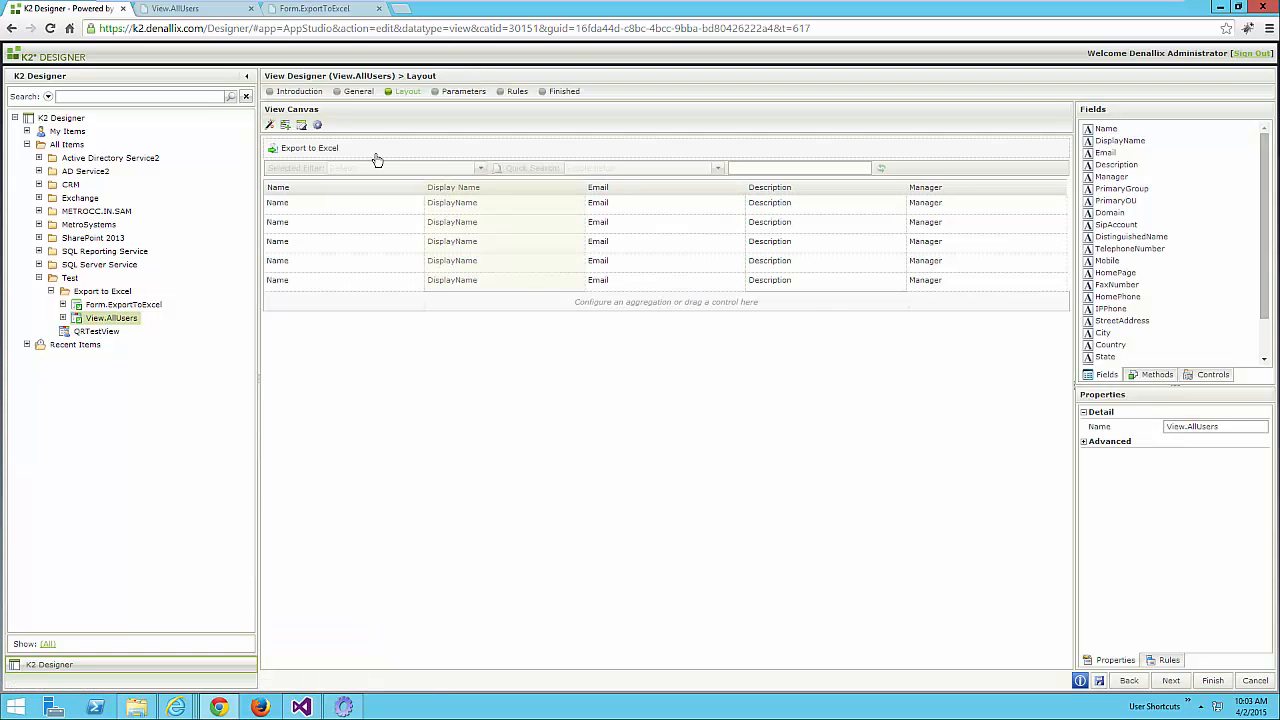
left_click(333, 149)
left_click(1168, 662)
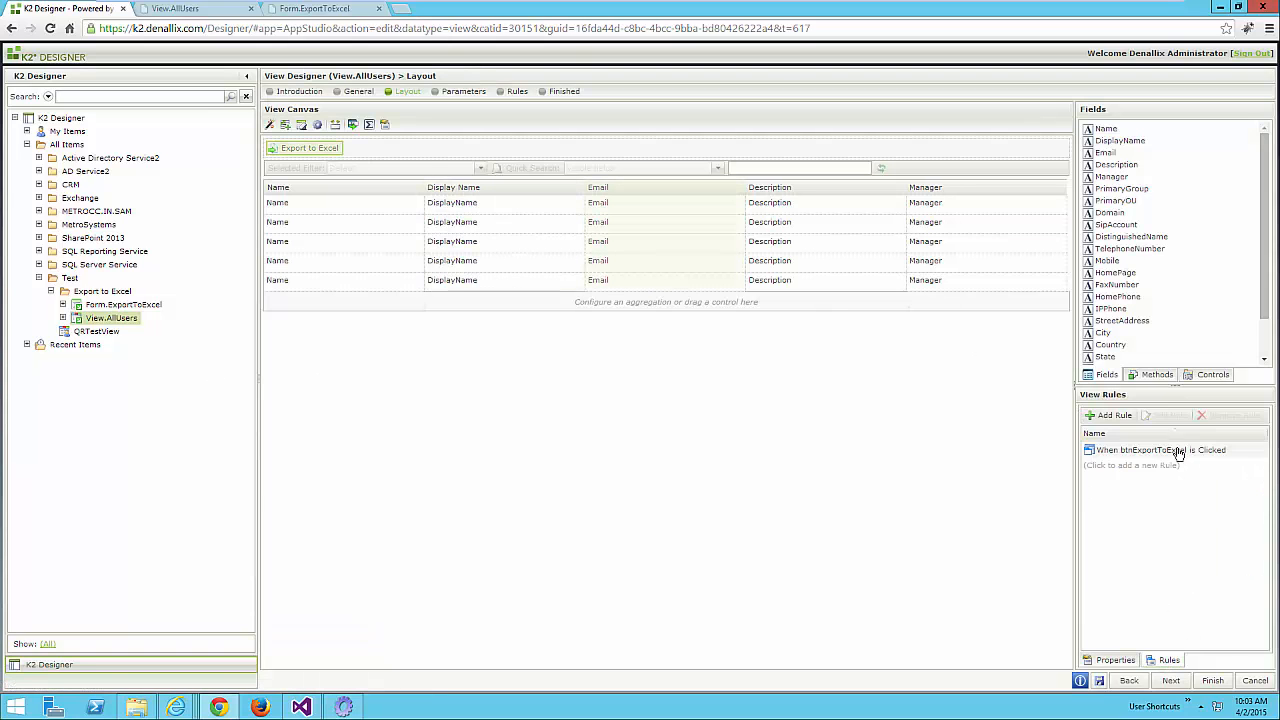
double_click(1157, 451)
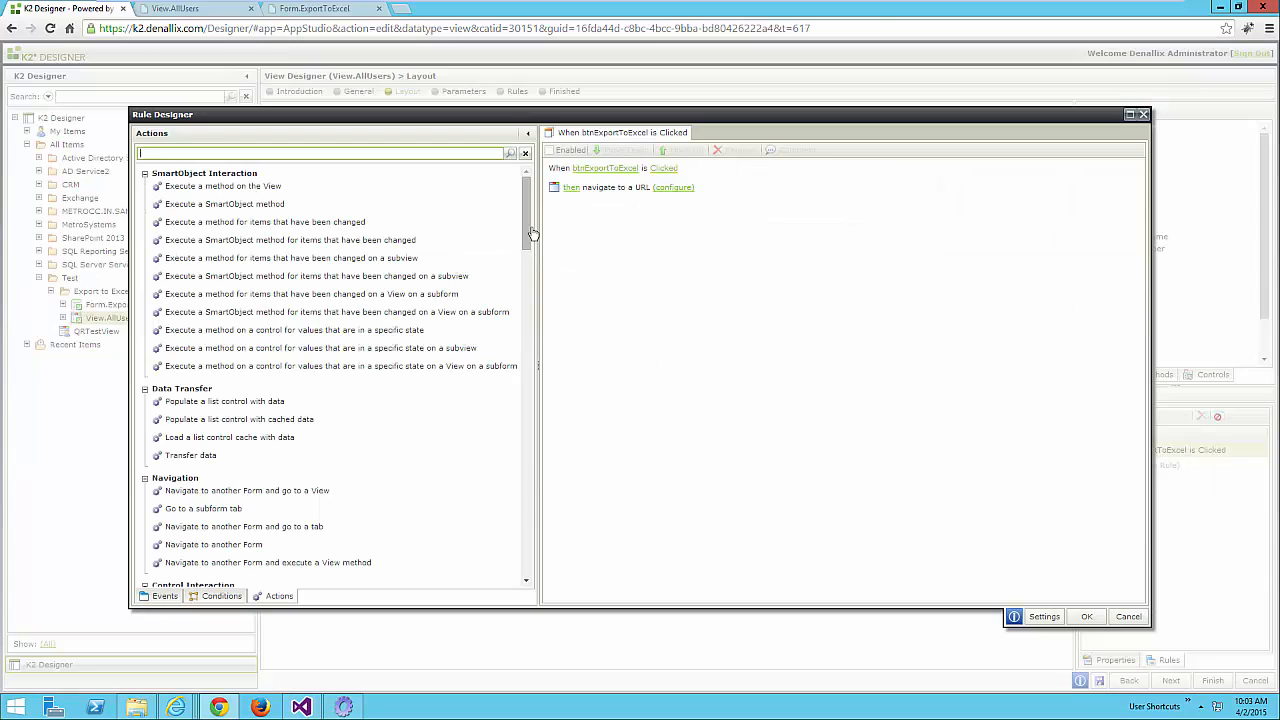
left_click(672, 187)
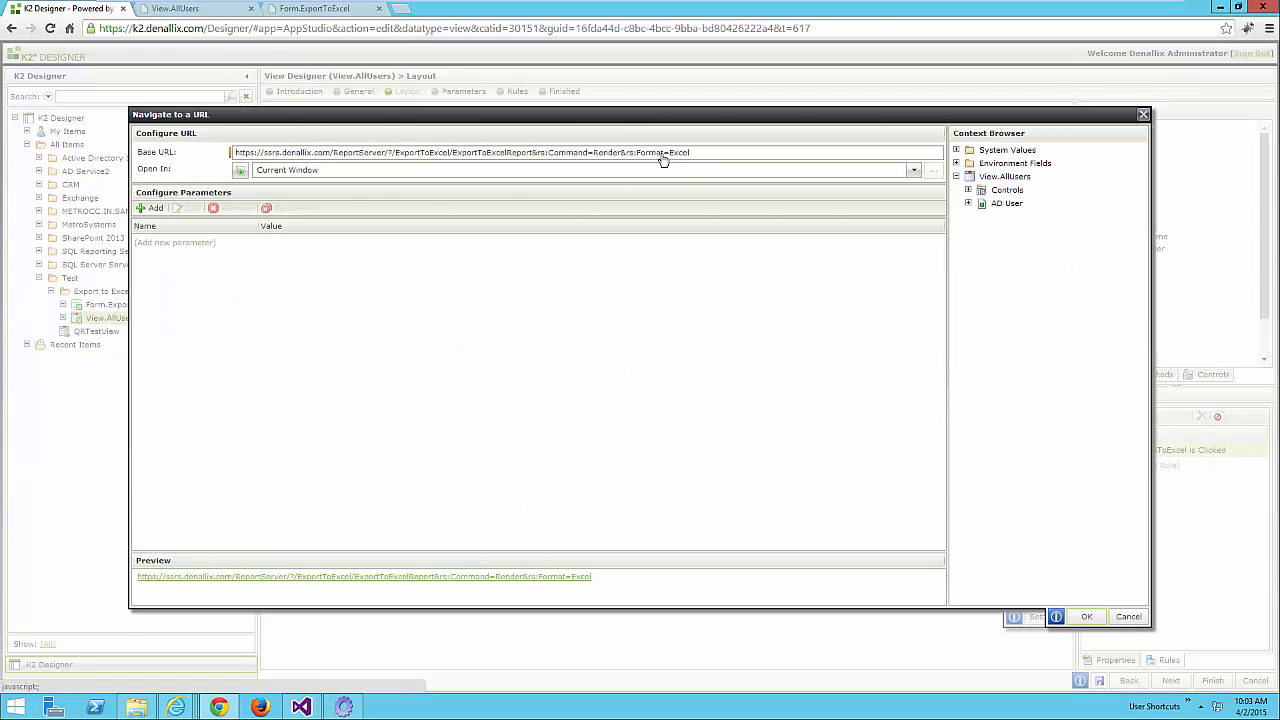
- Change the rs:Format value in the base URL to PDF, confirm the rule and finish editing View.AllUsers
left_click(682, 155)
double_click(680, 154)
type("PDF")
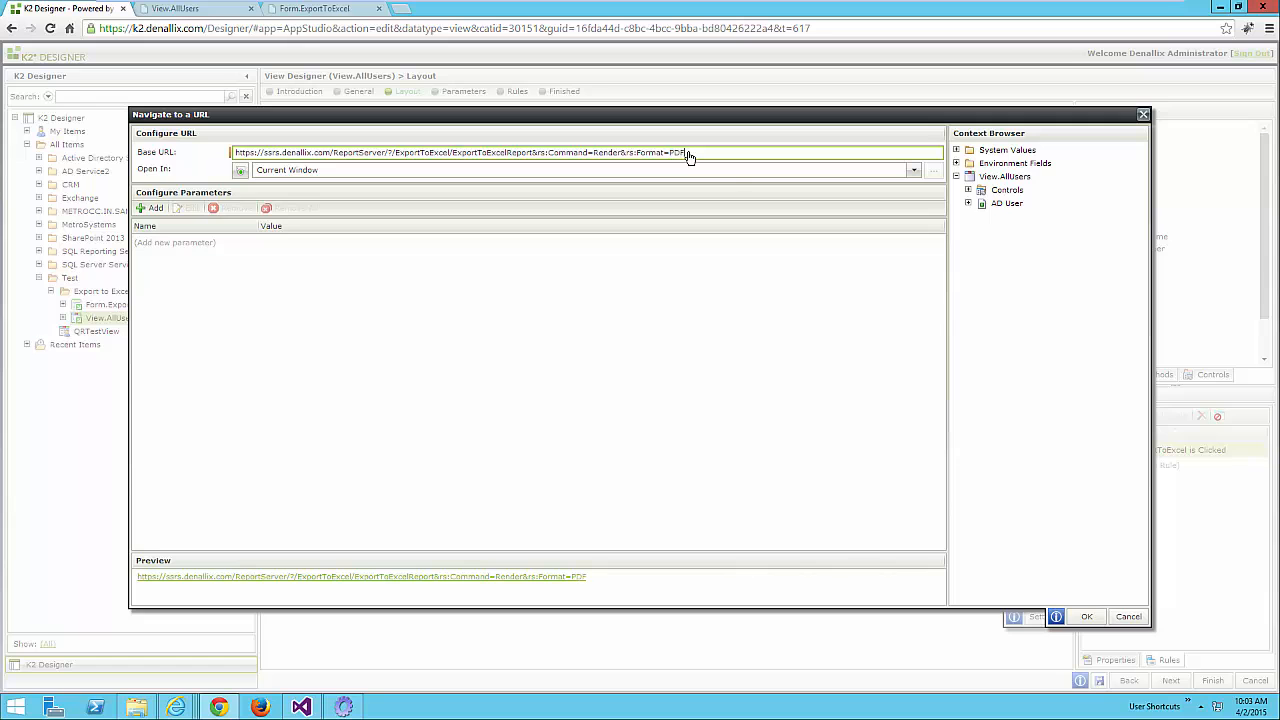
left_click(1086, 616)
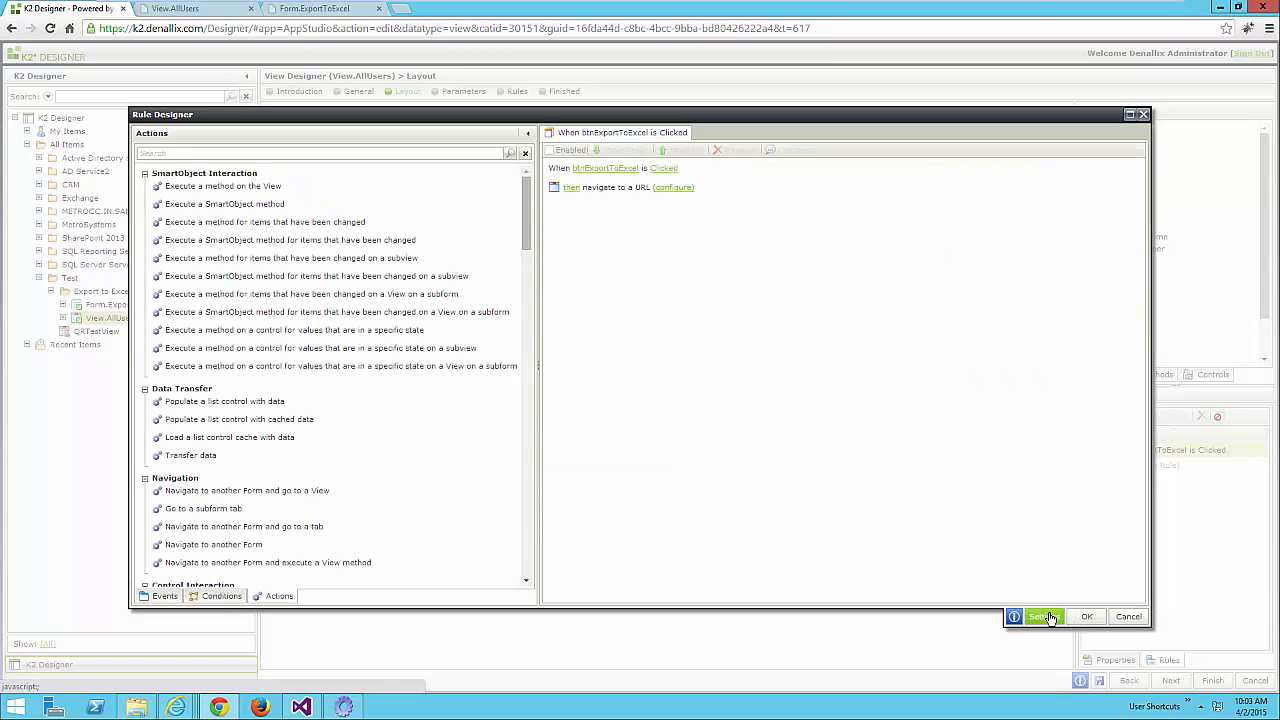
left_click(1213, 680)
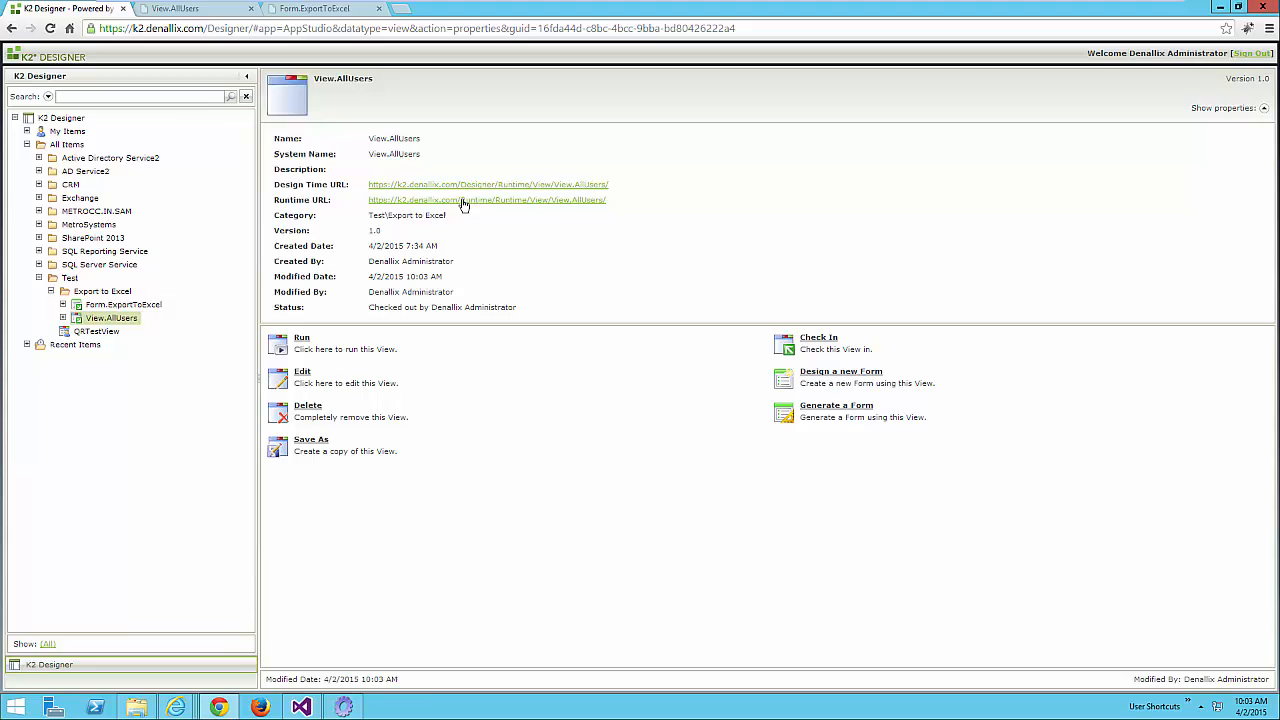
- Run View.AllUsers from its runtime URL, export the user list and open the downloaded ExportToExcelReport.pdf
left_click(463, 204)
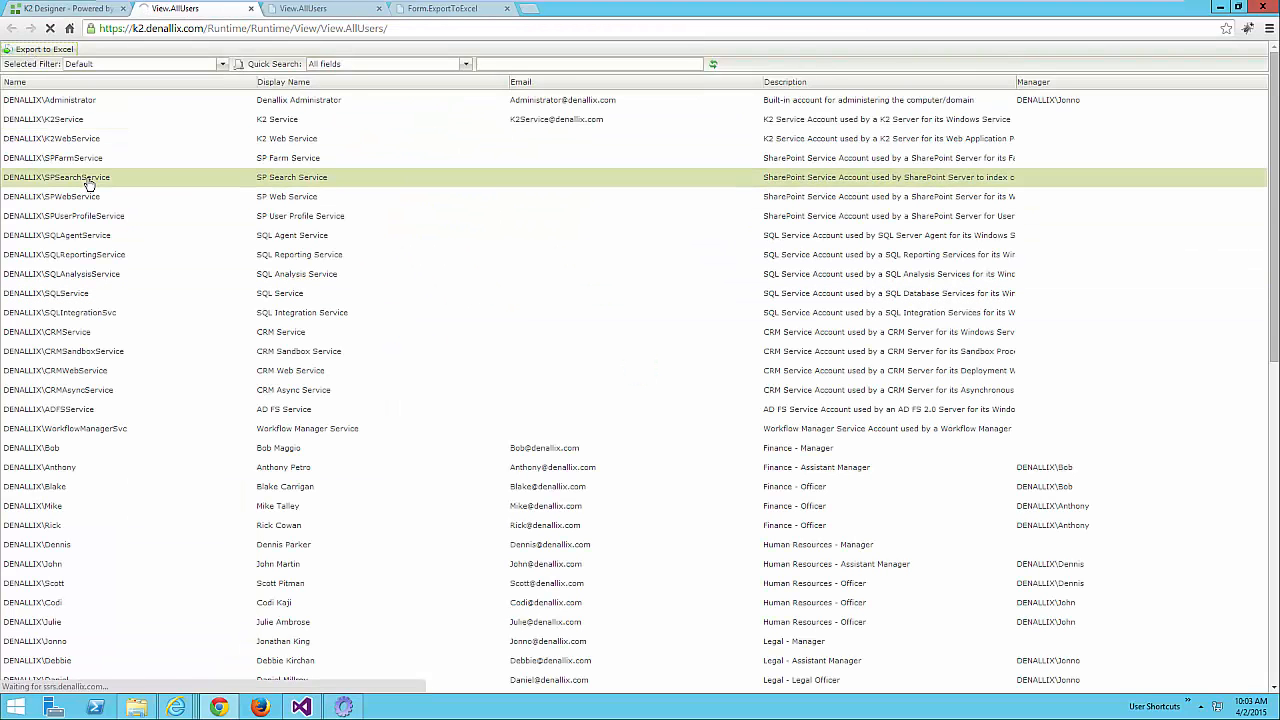
left_click(44, 50)
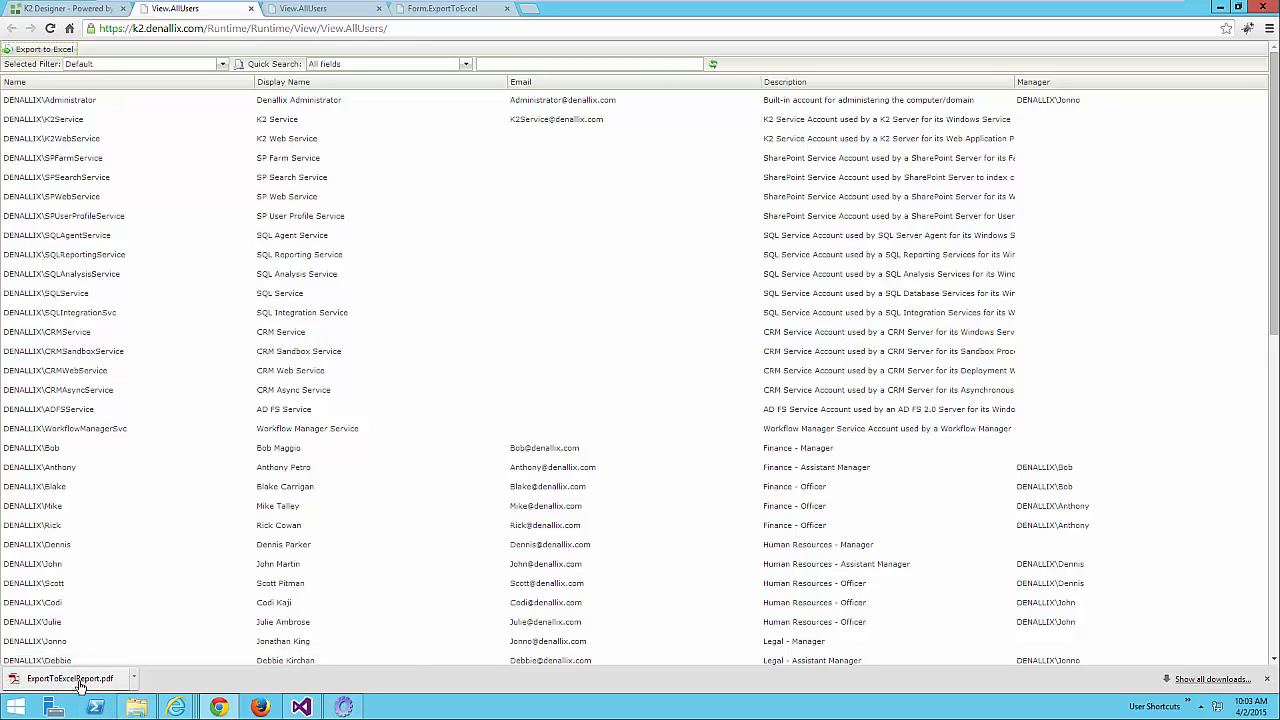
left_click(70, 679)
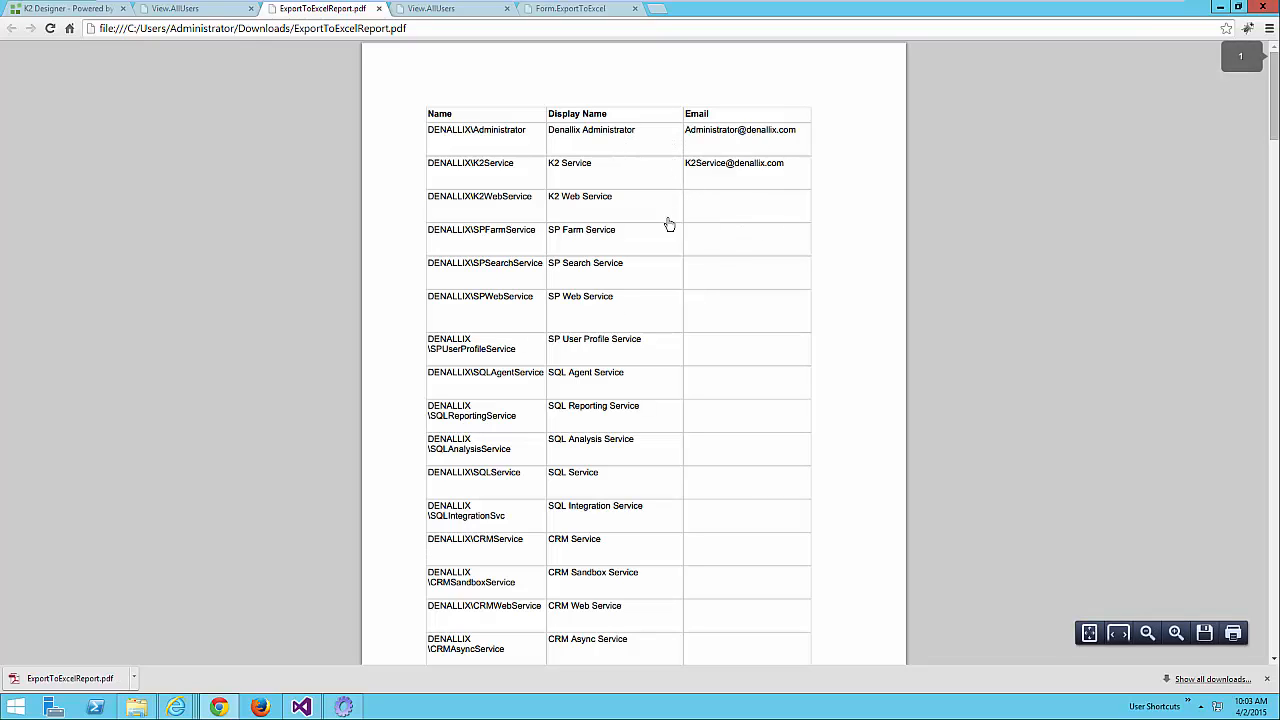
- Switch to Visual Studio, widen the report design area and examine the page setup in the report's properties without changing it
left_click(301, 707)
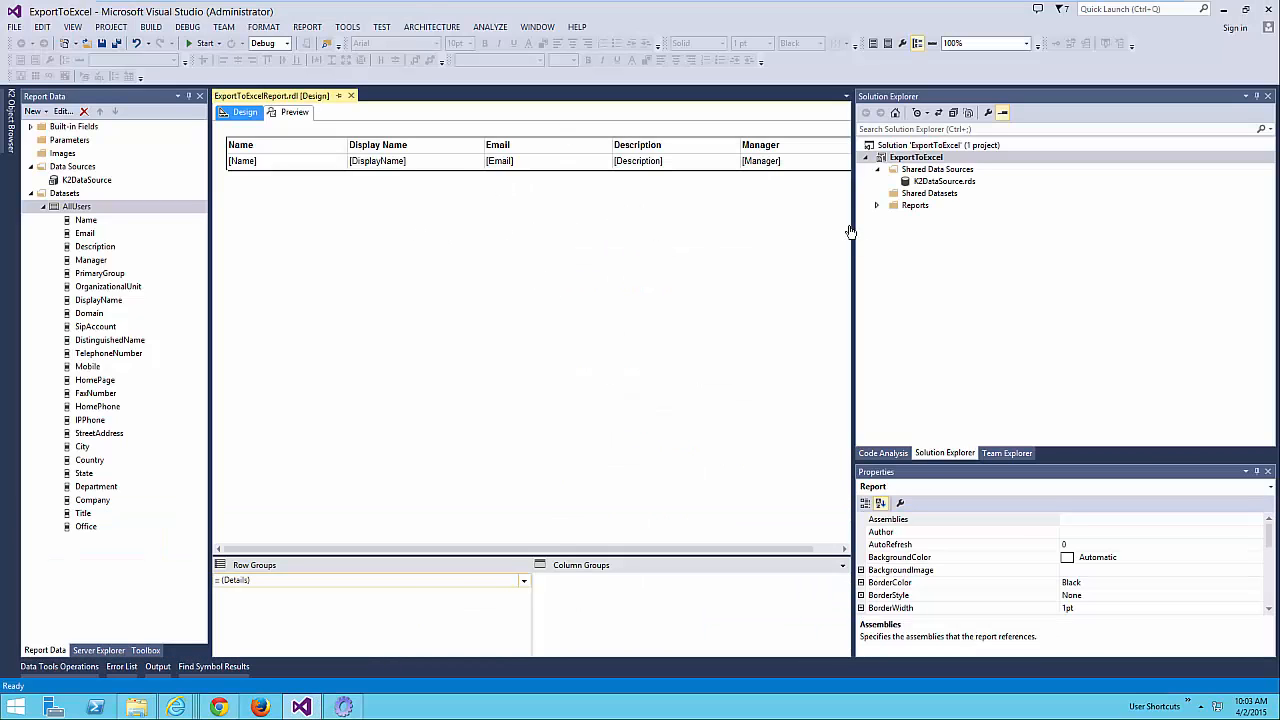
left_click_drag(850, 232, 965, 230)
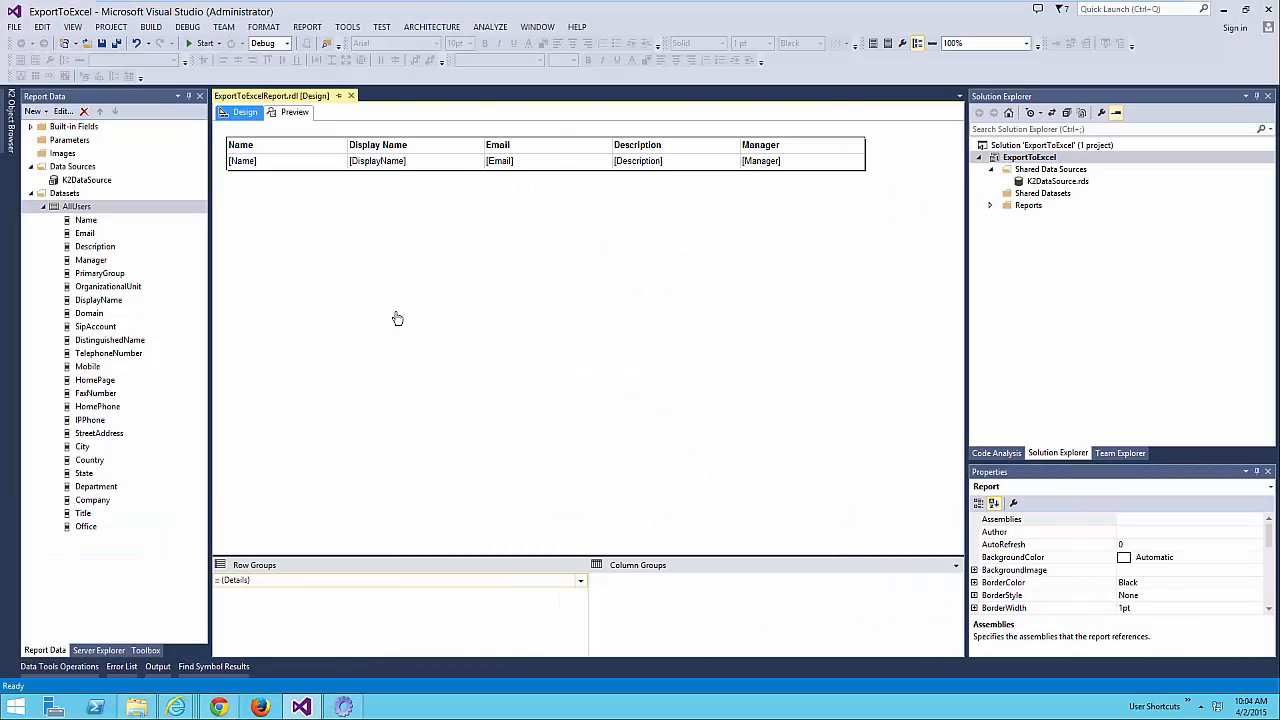
right_click(789, 236)
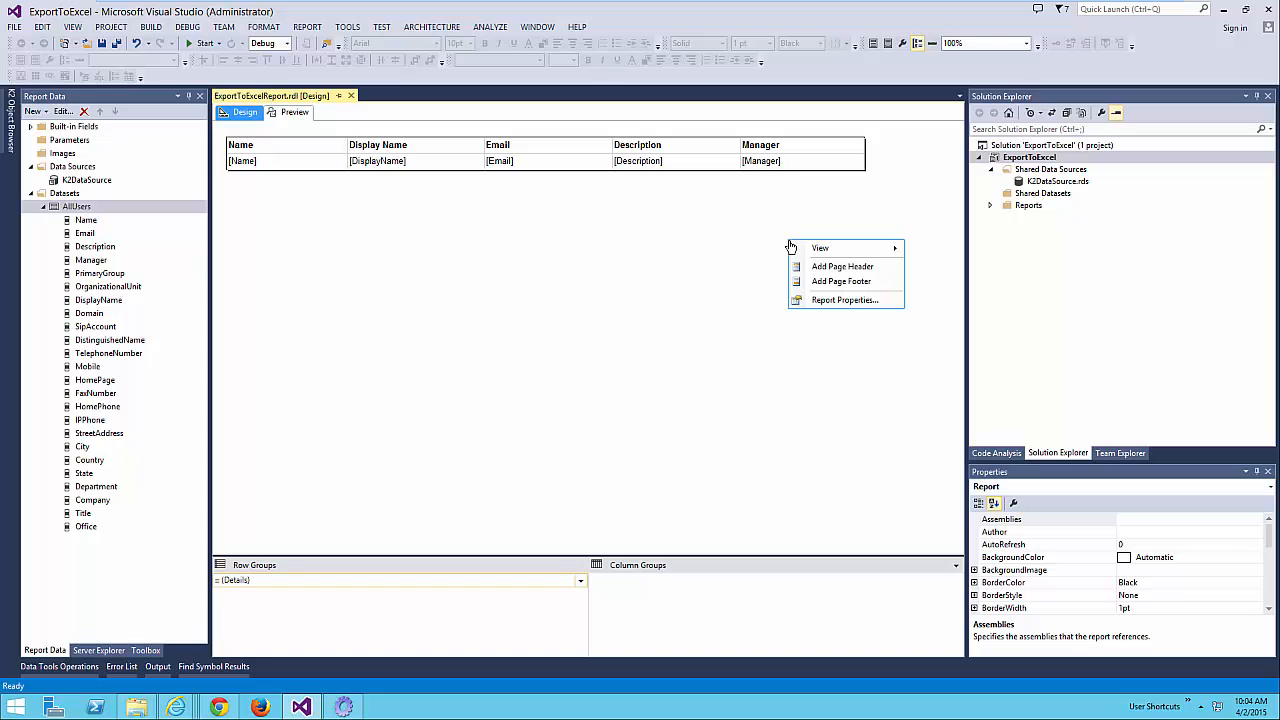
left_click(850, 303)
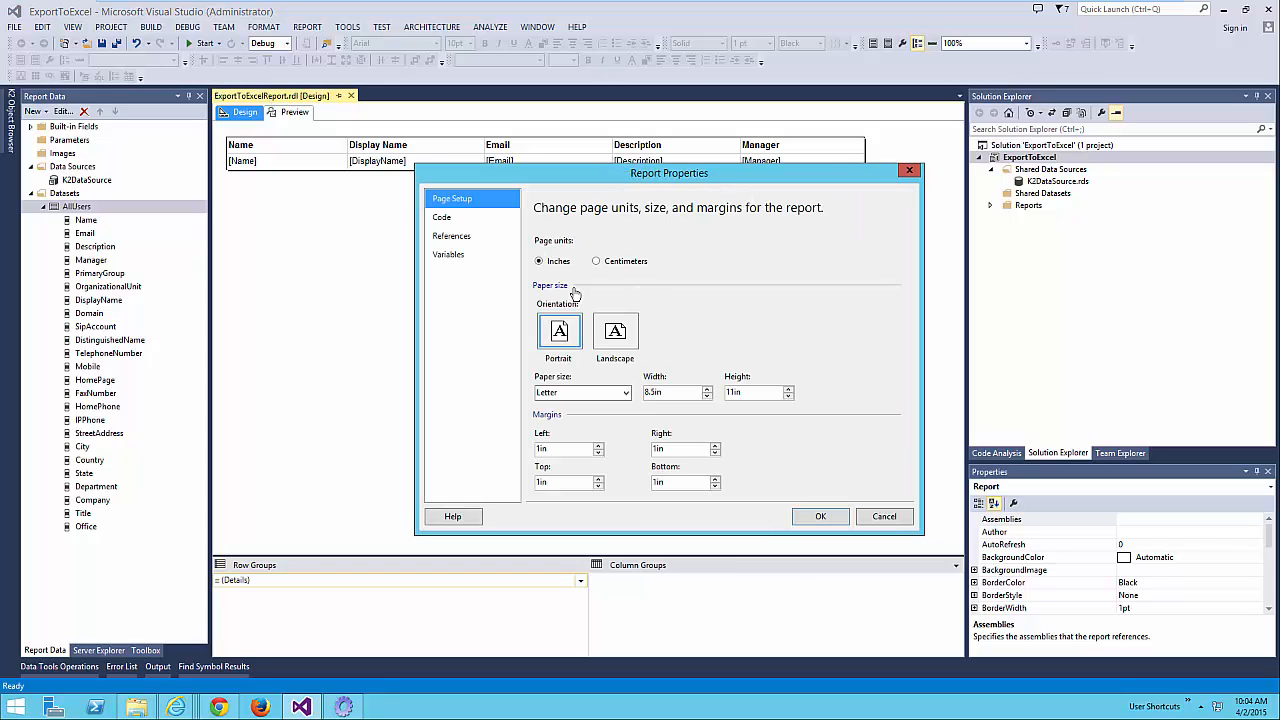
left_click(886, 516)
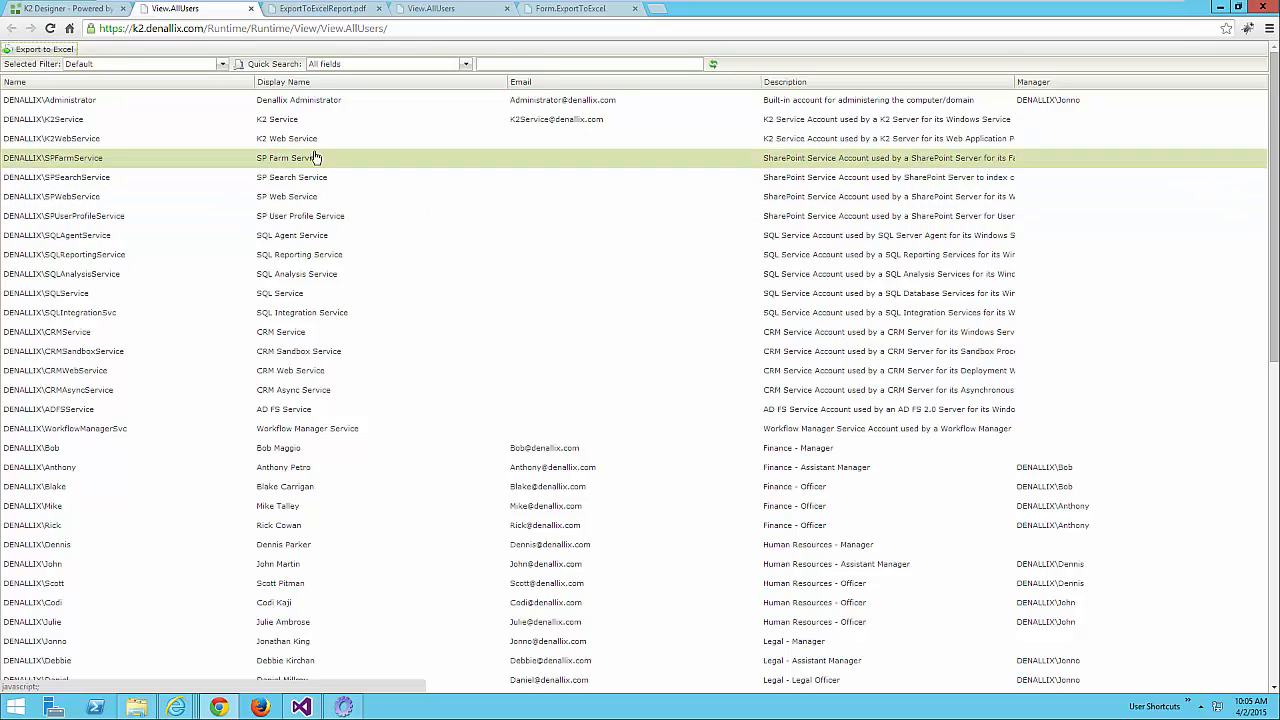
mouse_move(1110, 30)
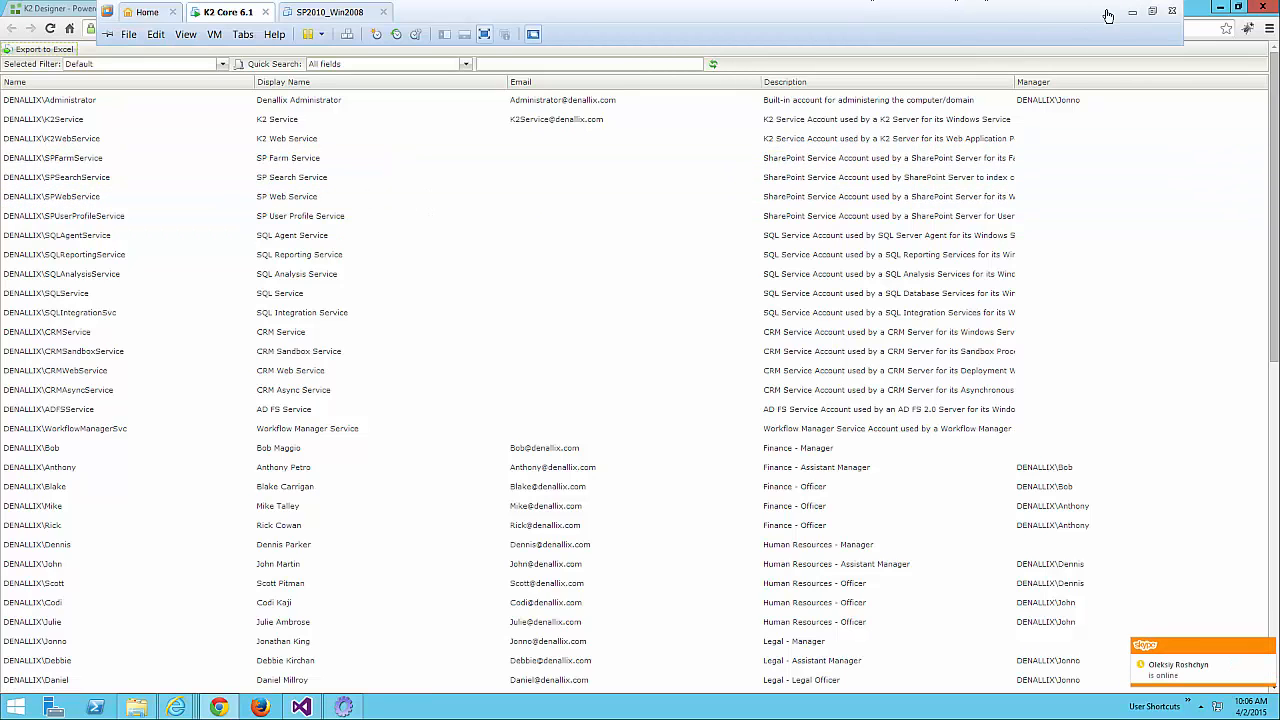